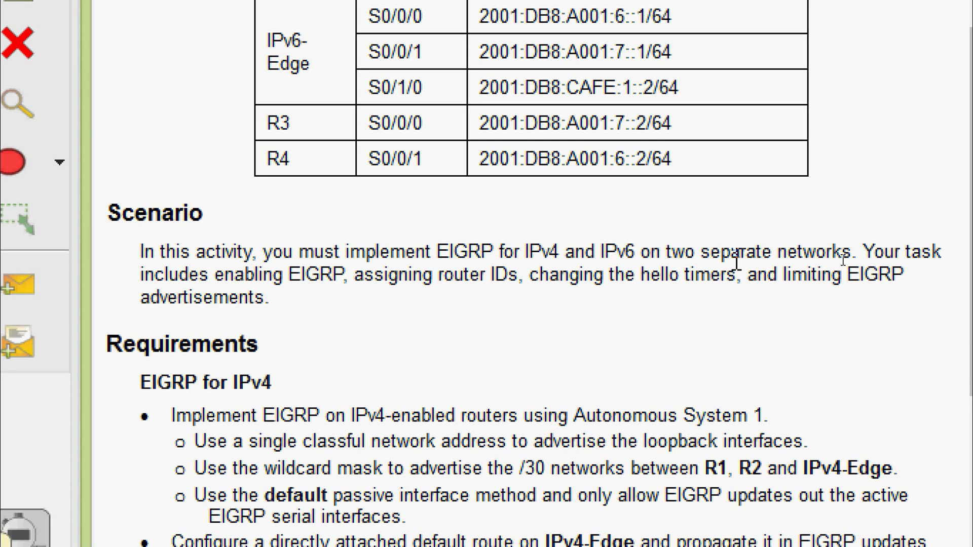
- Open router R1's command line and enter global configuration mode from privileged EXEC mode
scroll(737, 261, down, 5)
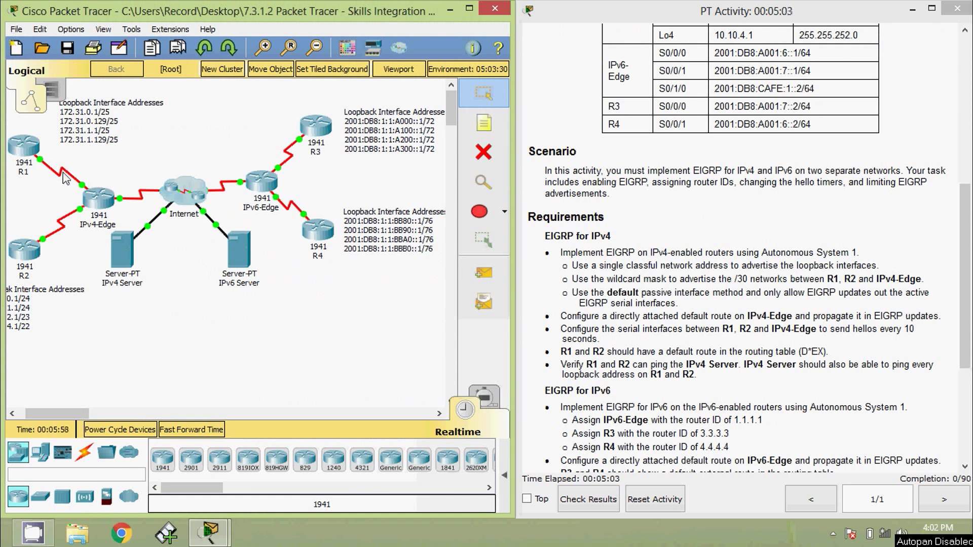
click(27, 148)
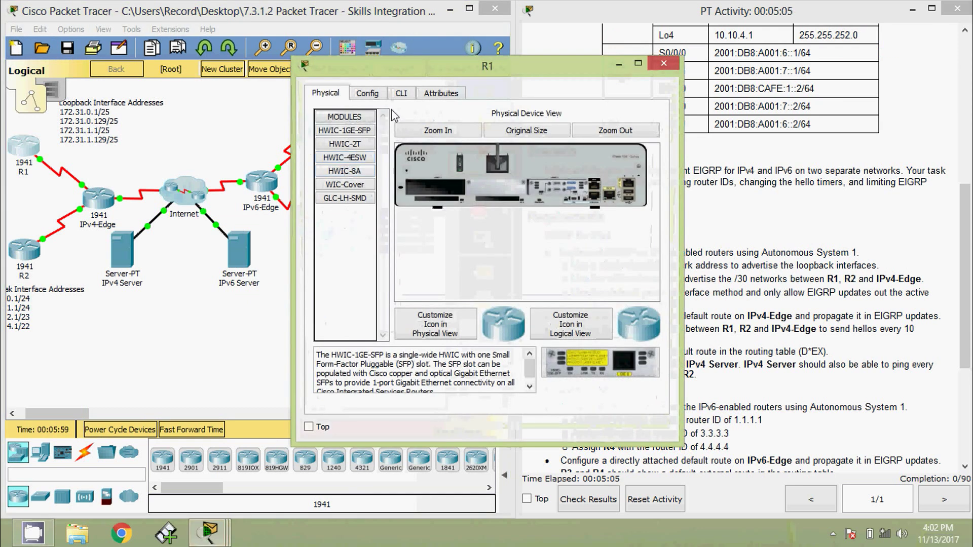
click(401, 94)
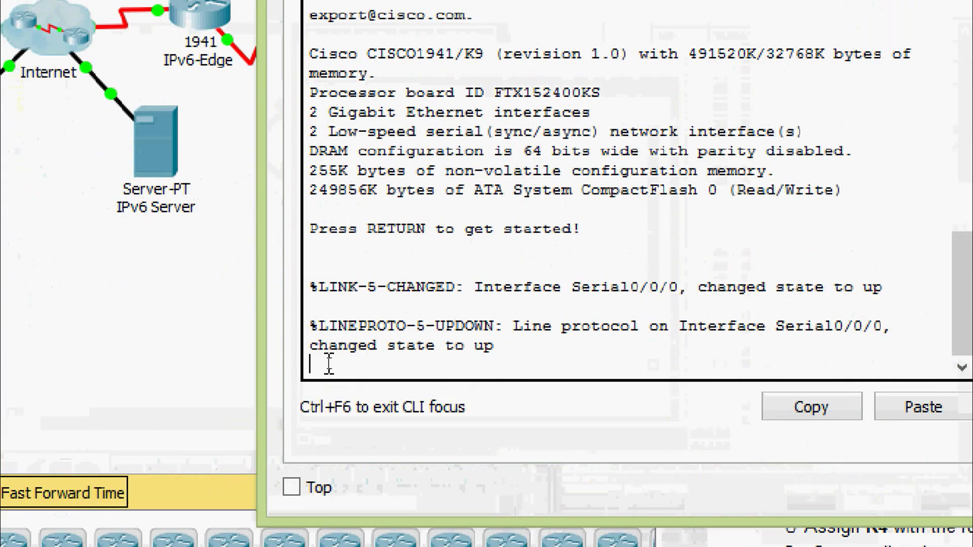
key(Return)
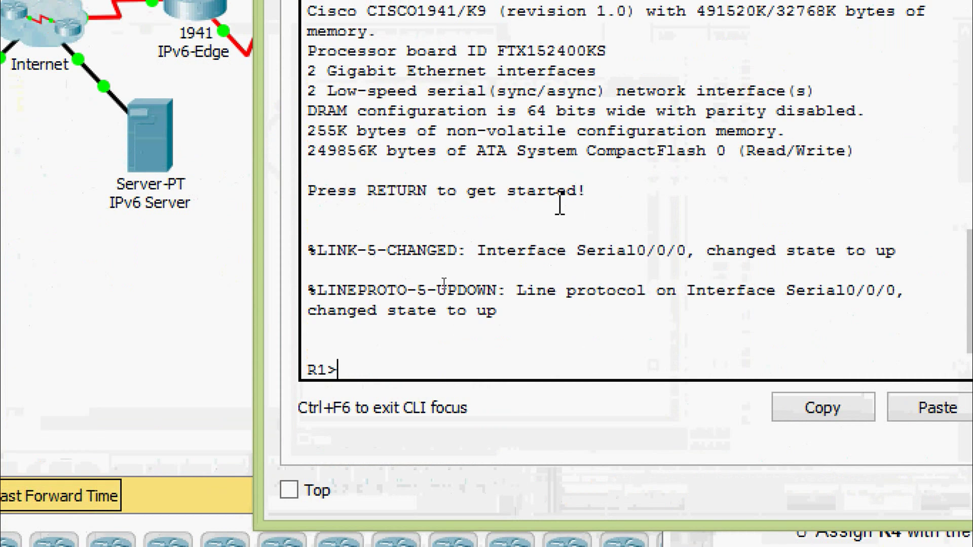
text(ena)
key(Tab)
key(Return)
text(conf)
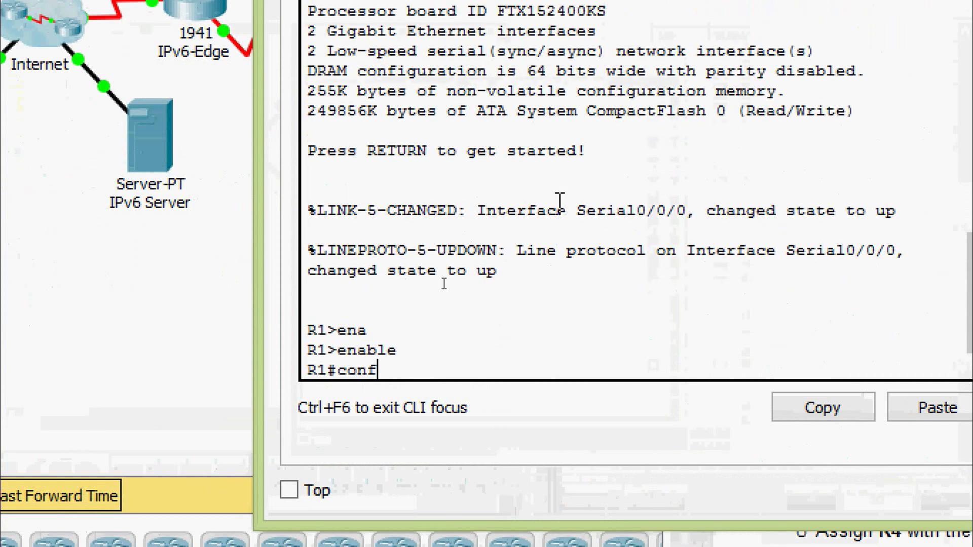
key(Tab)
text(terminal)
key(Return)
key(Return)
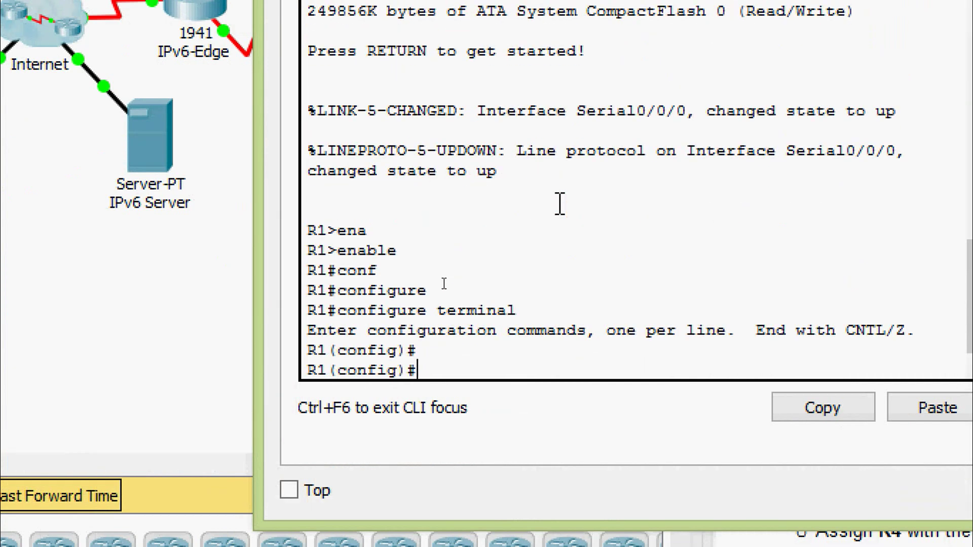
- Start the EIGRP routing process on R1 with autonomous system number 1
text(rou)
key(Tab)
text(ri)
key(Tab)
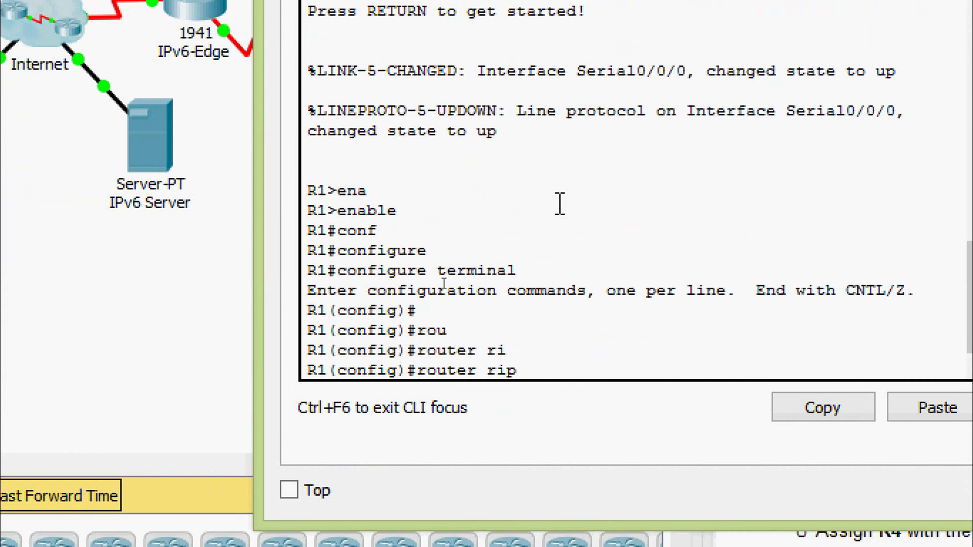
key(BackSpace)
key(BackSpace)
key(BackSpace)
key(BackSpace)
text(ei)
key(Tab)
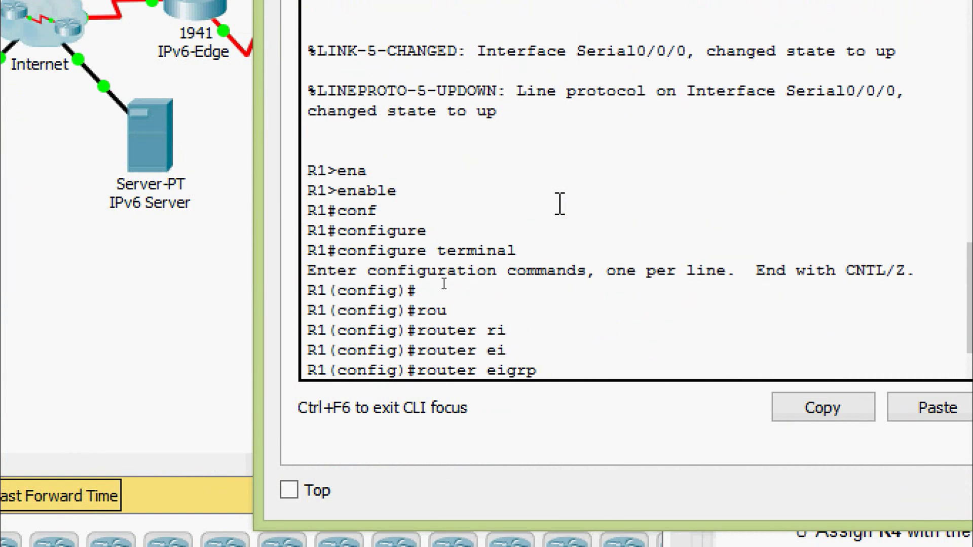
text(?)
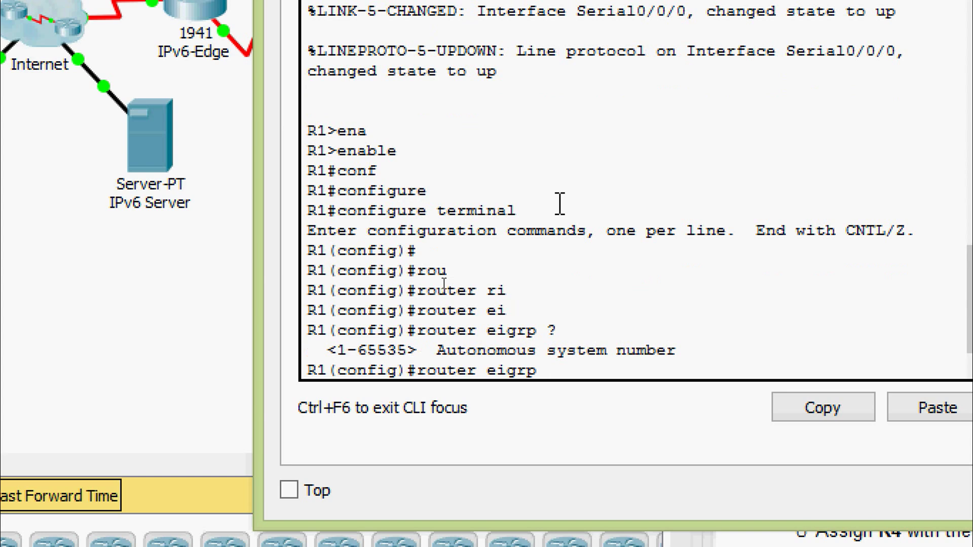
text(1)
key(Return)
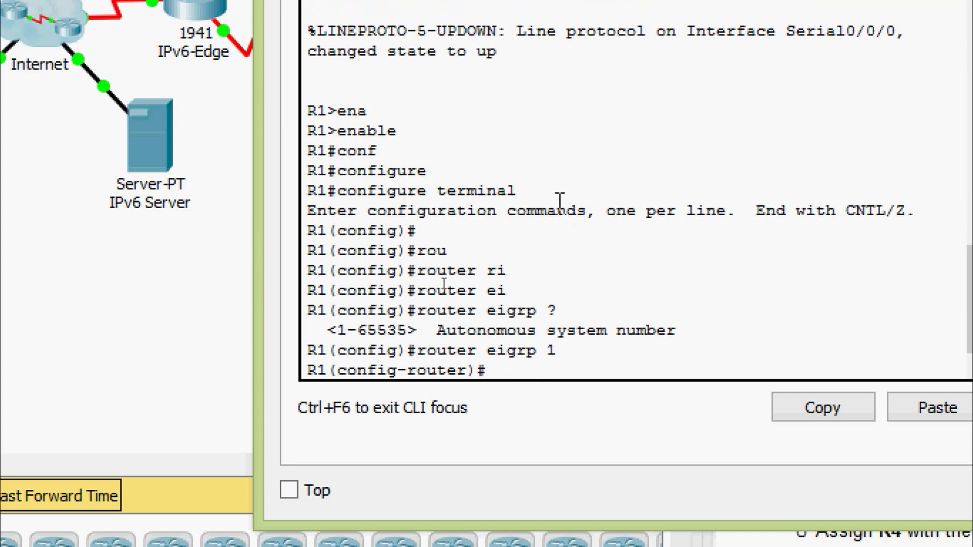
- Make all EIGRP interfaces on R1 passive by default
text(pas)
key(Tab)
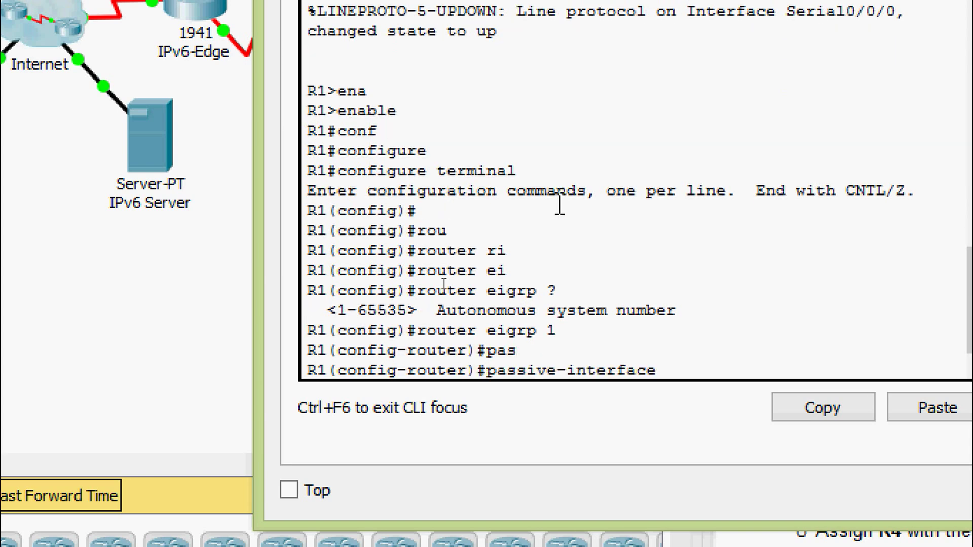
text(de)
key(Tab)
key(Return)
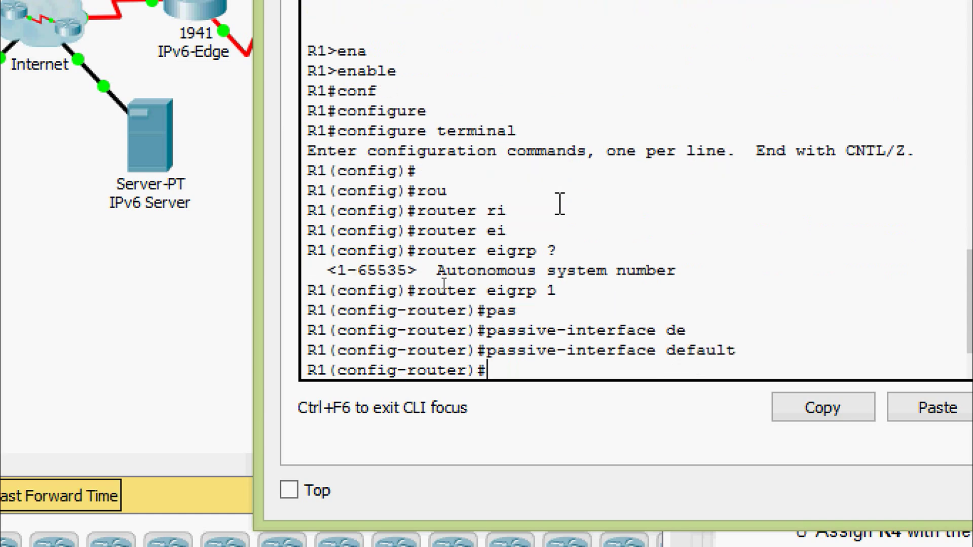
- Exempt interface serial 0/0/0 on R1 from the passive setting so it sends EIGRP updates
text(no)
key(Tab)
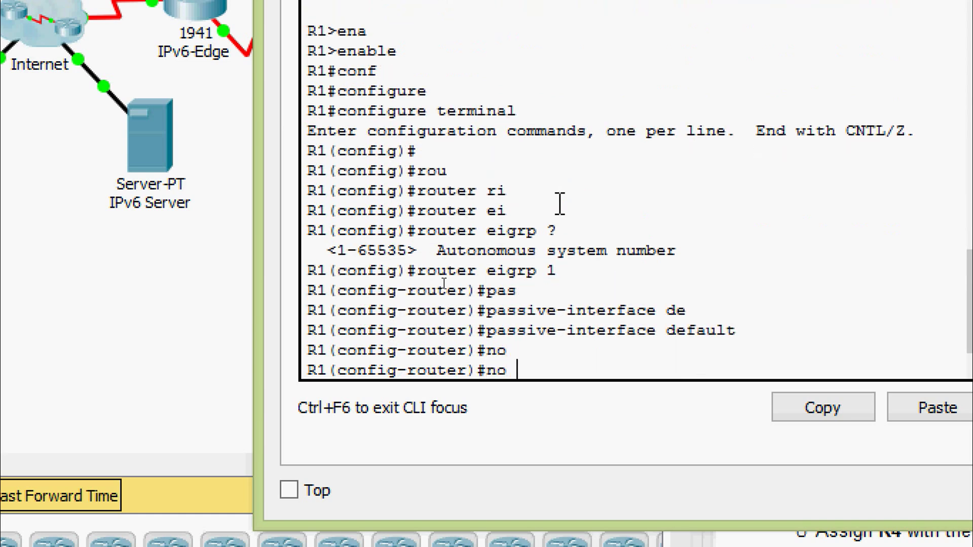
text(pas)
key(Tab)
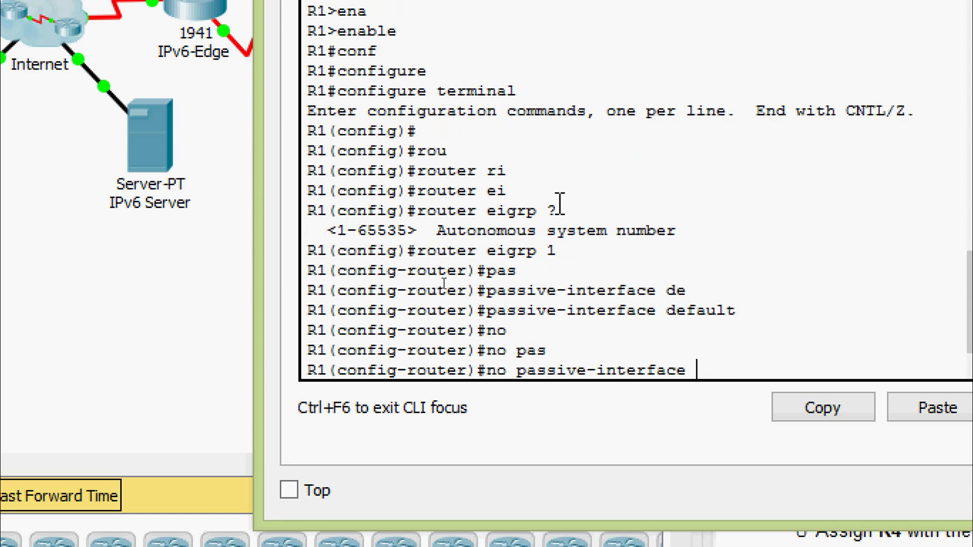
text(se)
key(Tab)
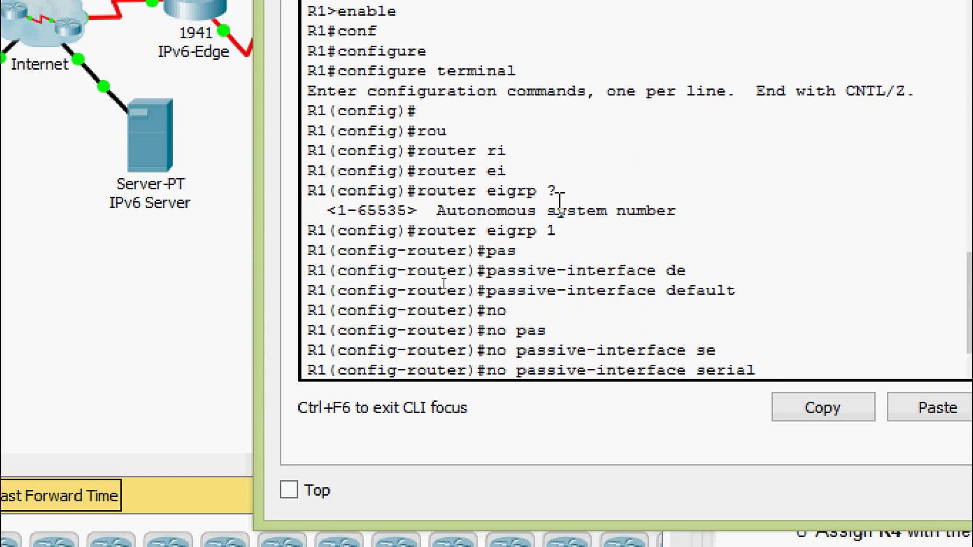
text(0/0/0)
key(Return)
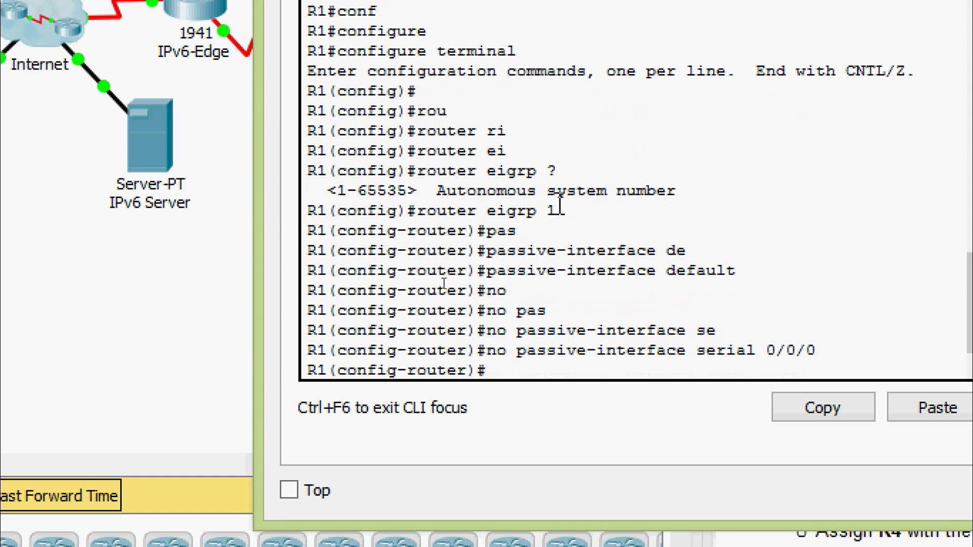
- Advertise the classful network 172.31.0.0 in EIGRP on R1
text(net)
key(Tab)
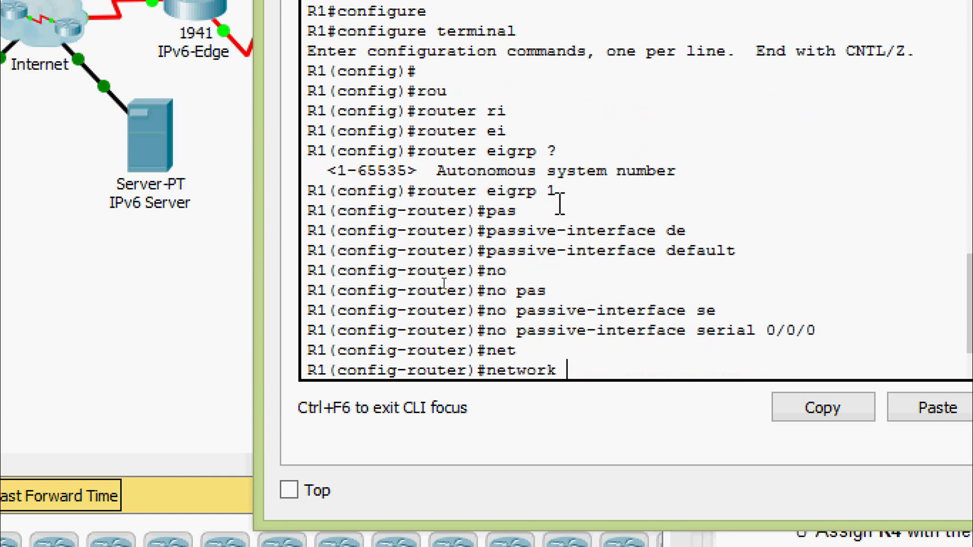
text(172.31.0)
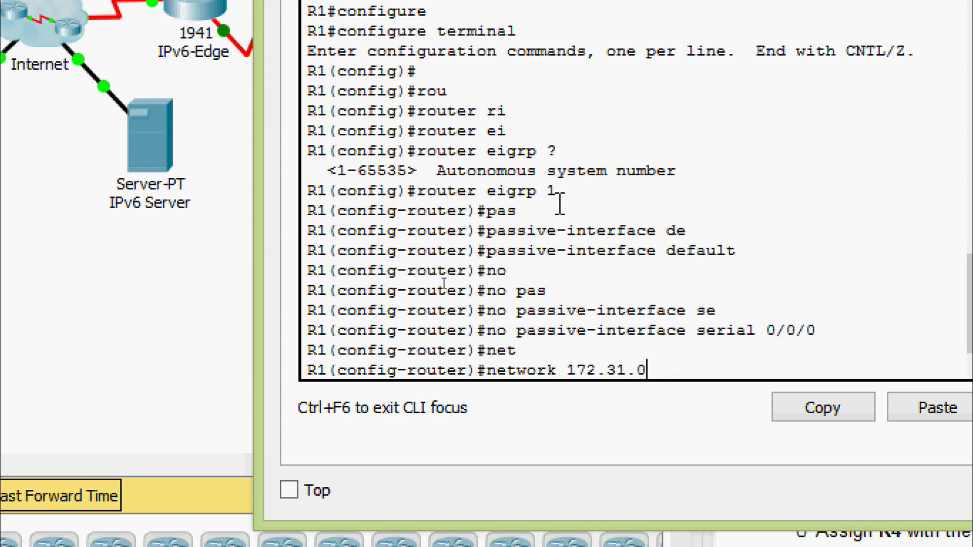
text(.0)
key(Return)
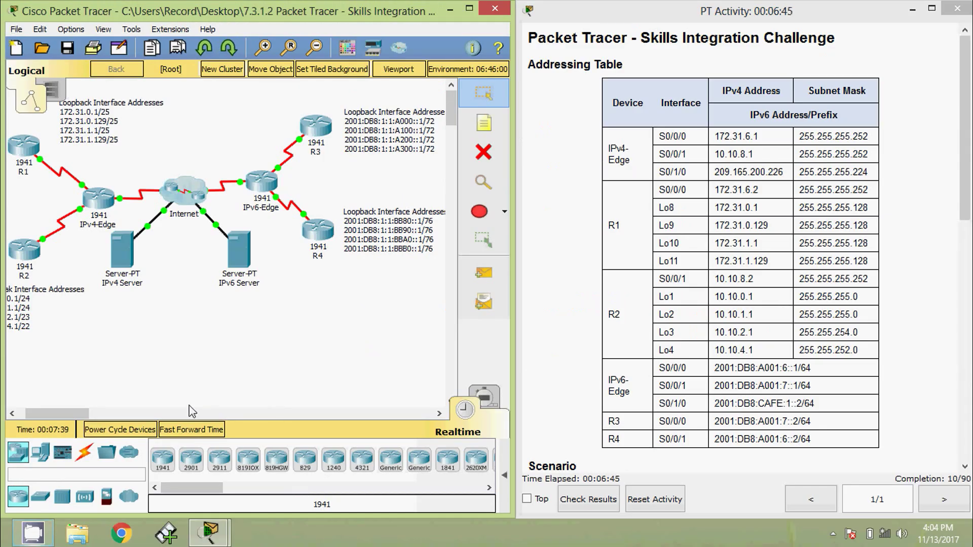
- Open router R2's command line and enter global configuration mode from privileged EXEC mode
click(24, 258)
click(401, 92)
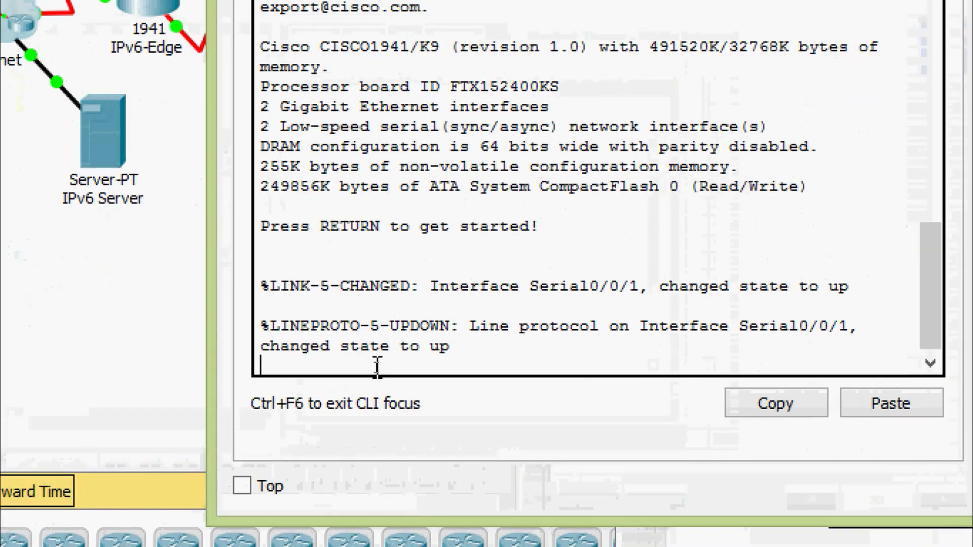
key(Return)
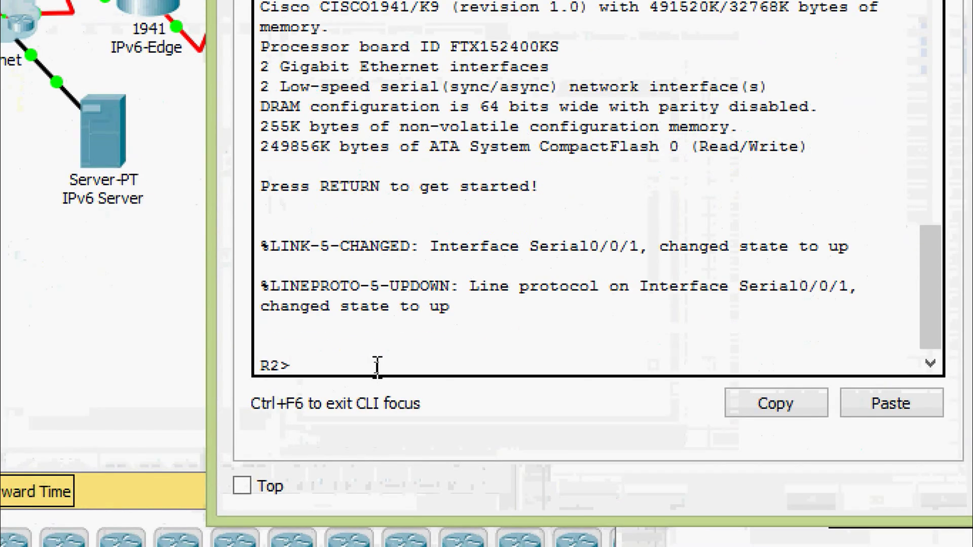
text(ena)
key(Tab)
key(Return)
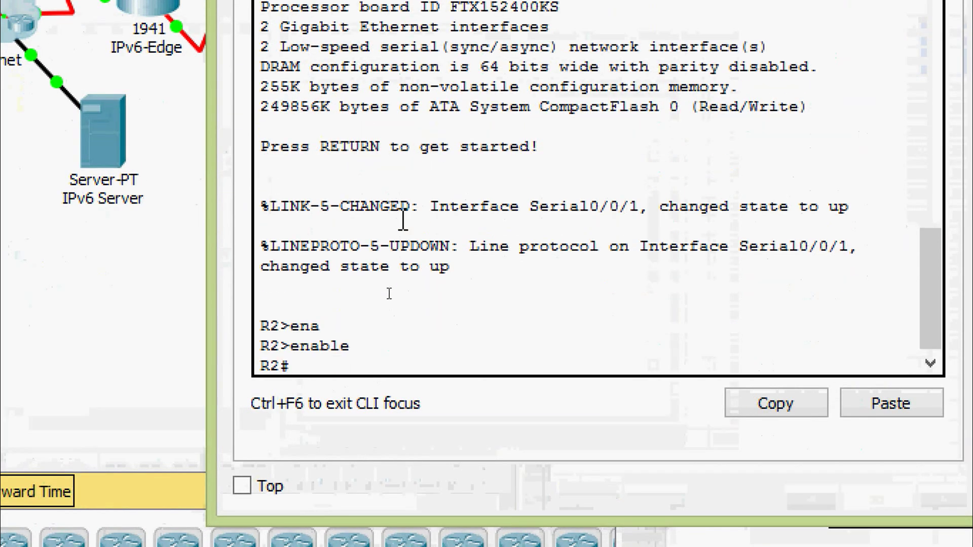
text(conf)
key(Tab)
key(Tab)
key(Return)
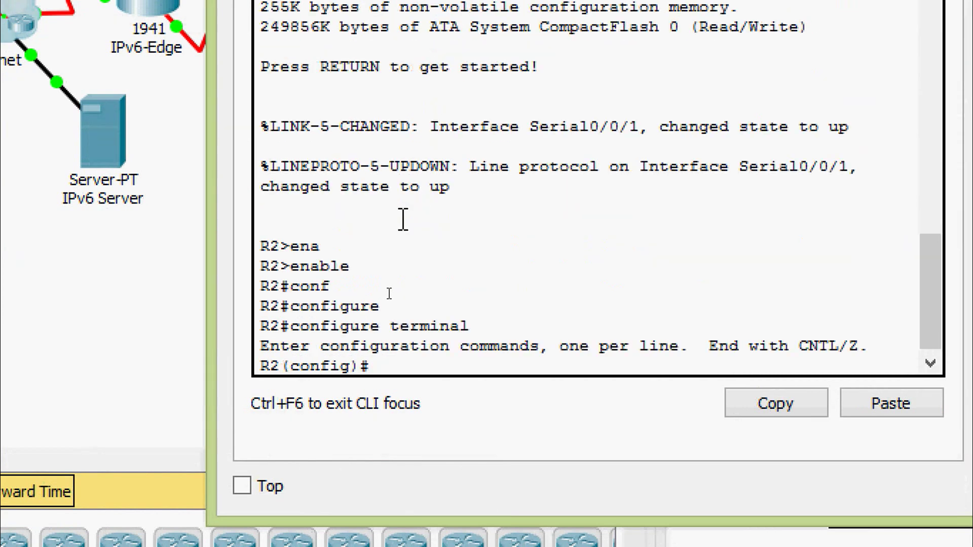
key(Return)
- Start the EIGRP routing process on R2 with autonomous system number 1
text(rout)
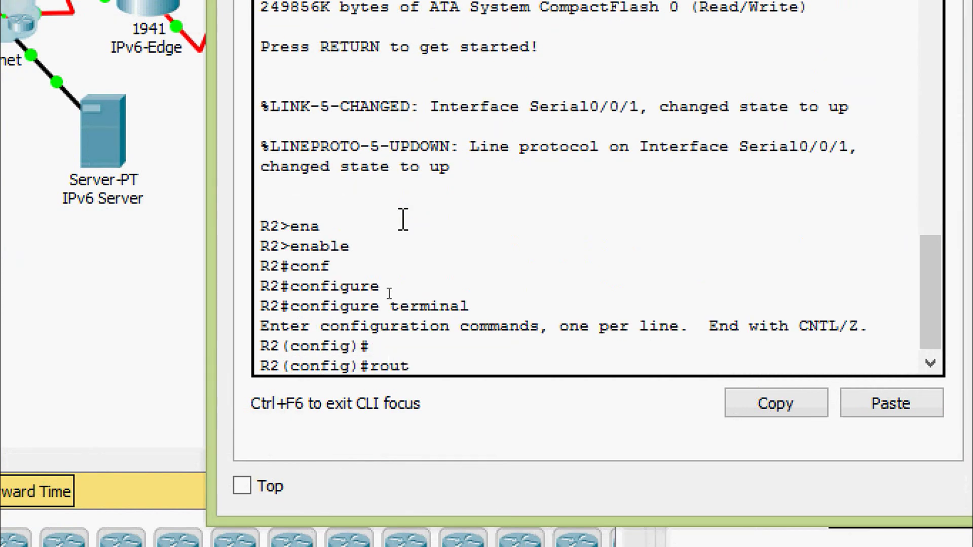
text(er)
key(Tab)
text(ei)
key(Tab)
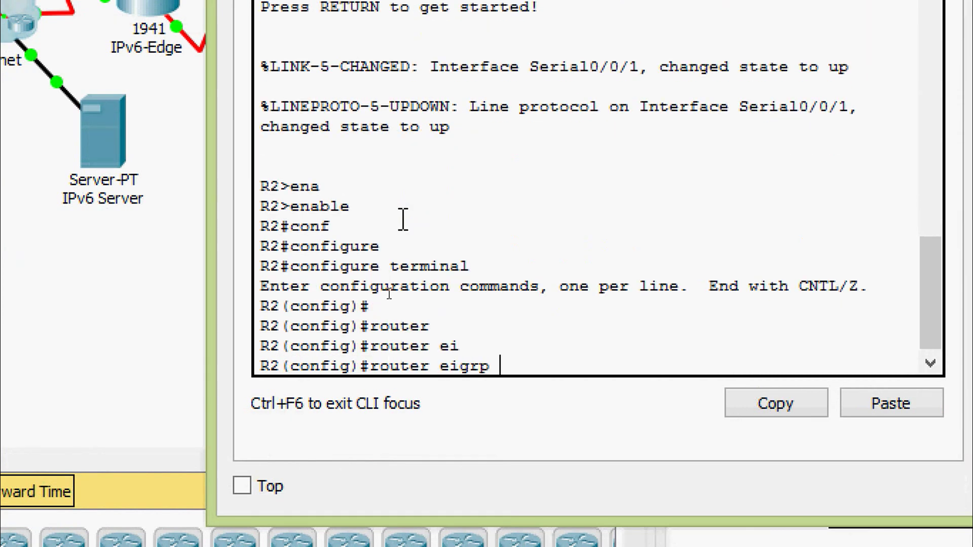
text(1)
key(Return)
- Make all EIGRP interfaces on R2 passive by default
text(pas)
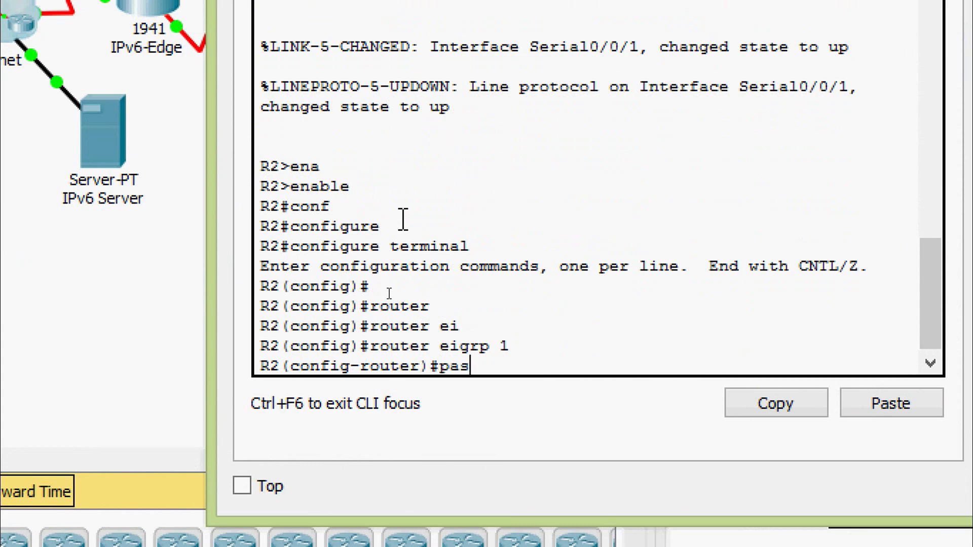
key(Tab)
text(de)
key(Tab)
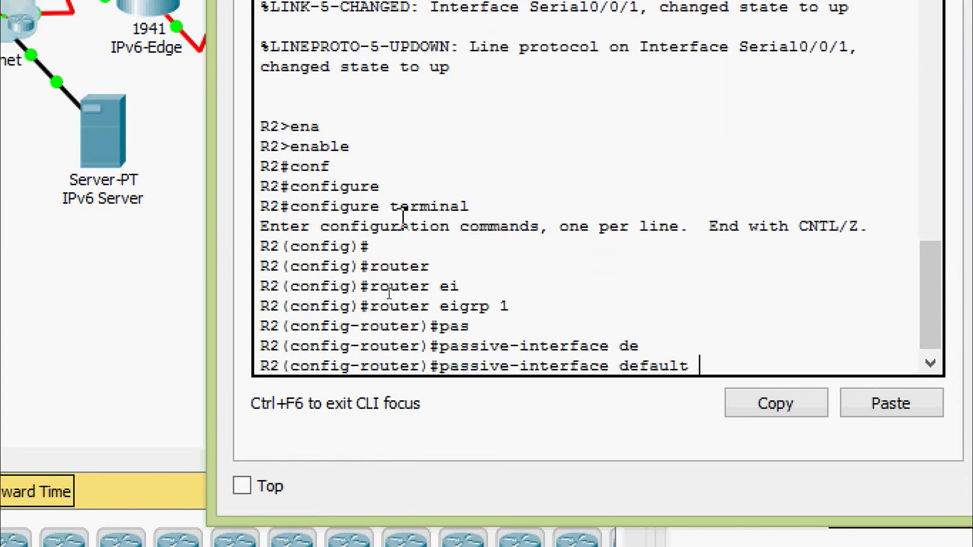
key(Return)
- Exempt interface serial 0/0/1 on R2 from the passive setting so it sends EIGRP updates
text(no pas)
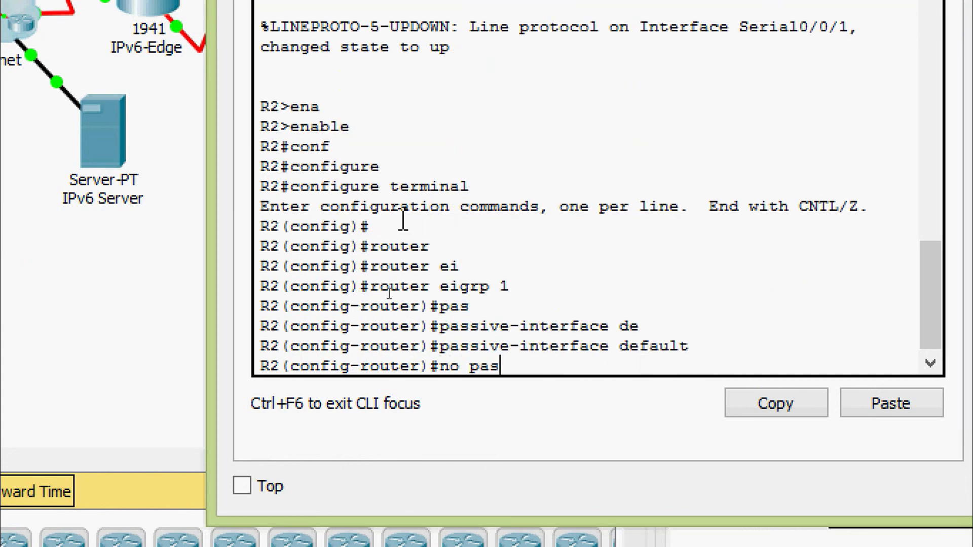
key(Tab)
text(se)
key(Tab)
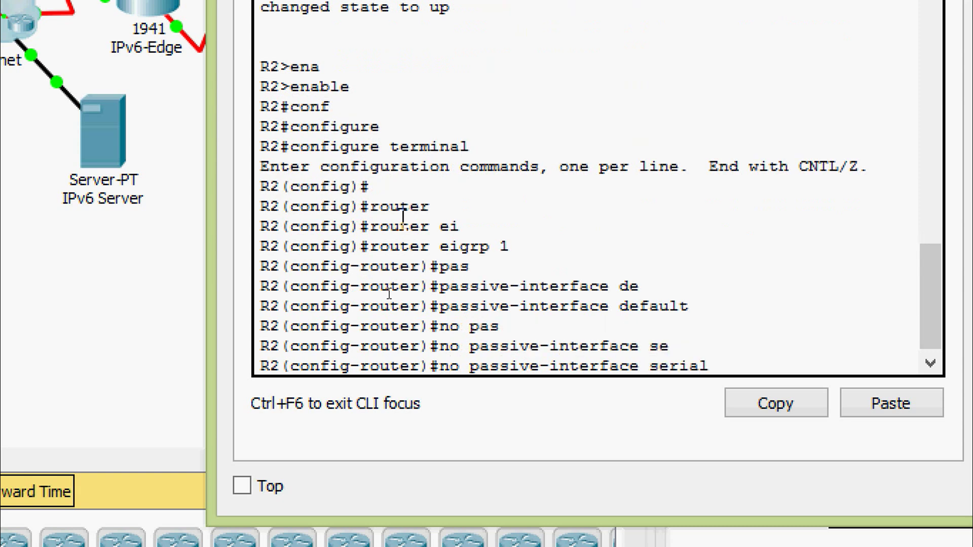
text(0/0/1)
key(Return)
- Advertise the classful network 10.0.0.0 in EIGRP on R2
text(net)
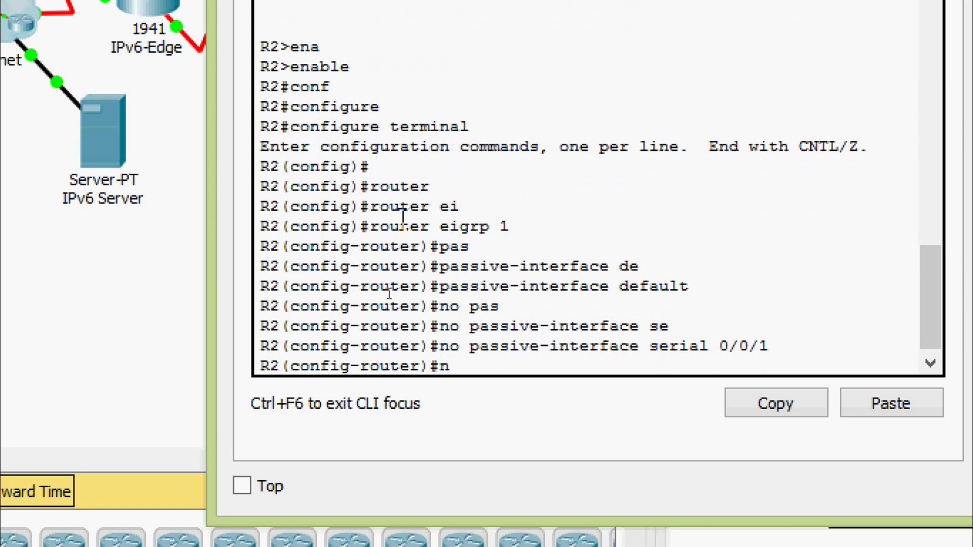
key(Tab)
text(10)
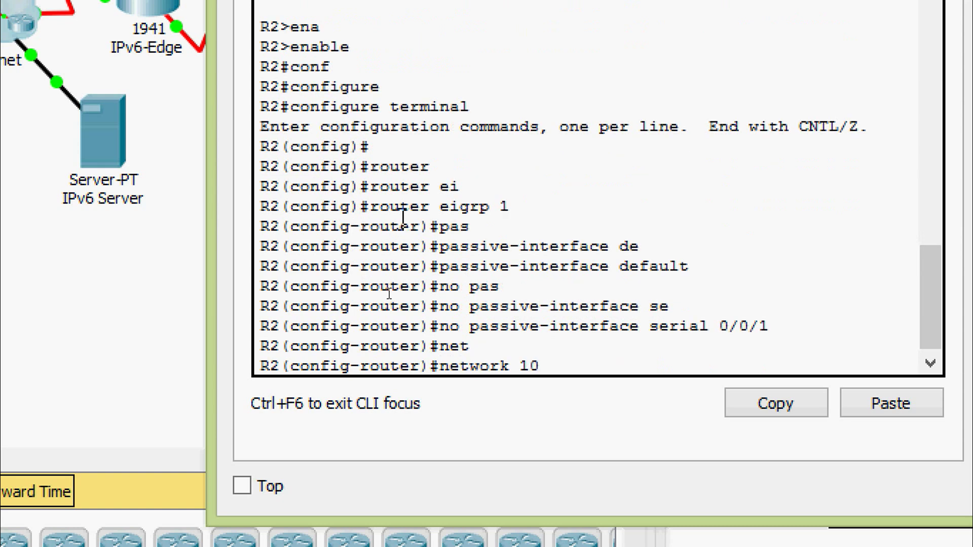
text(.0.0.0)
key(Return)
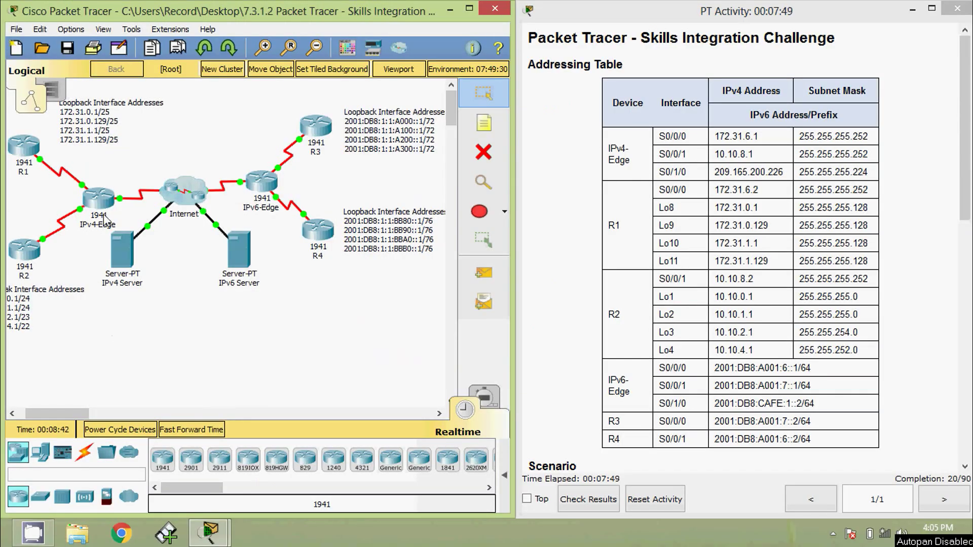
- Open the IPv4-Edge router's command line and enter privileged EXEC mode
click(106, 204)
click(400, 93)
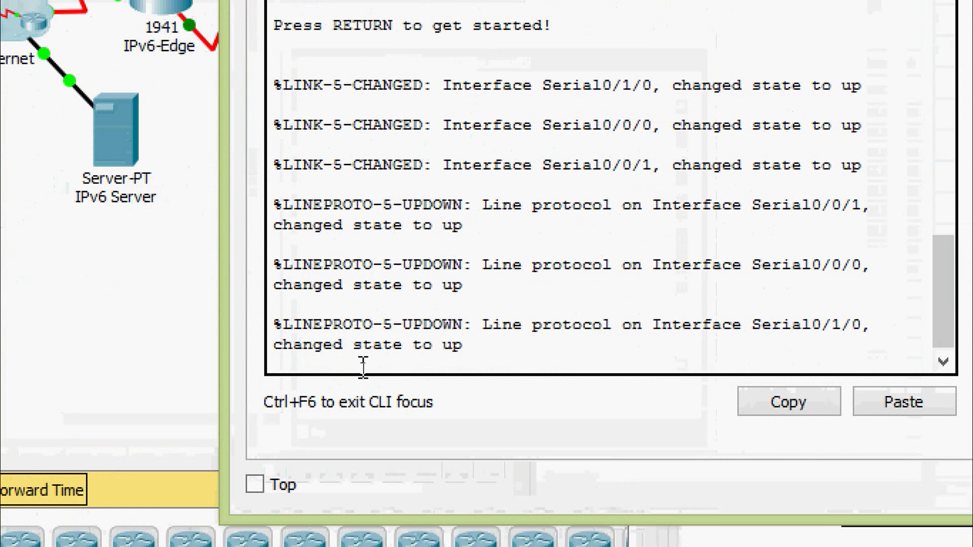
key(Return)
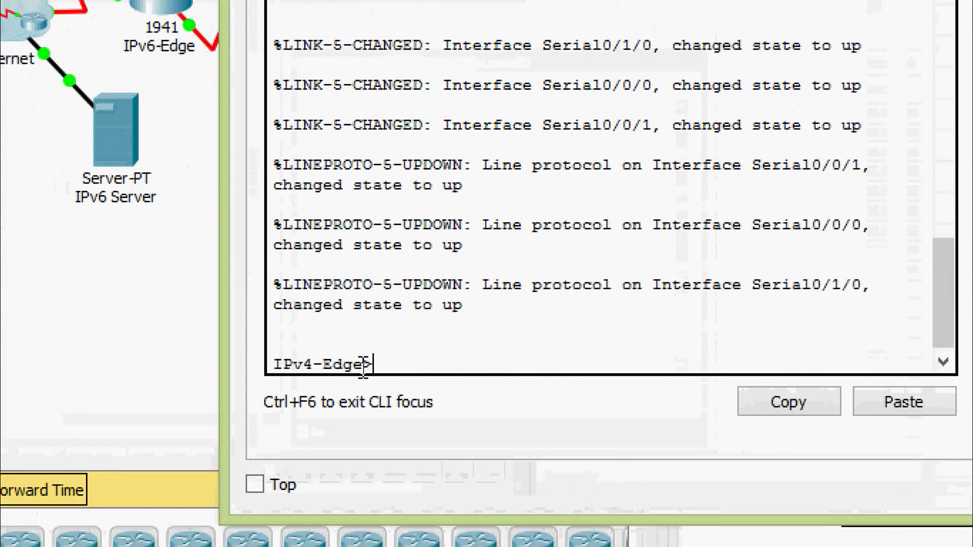
text(ena)
key(Tab)
key(Return)
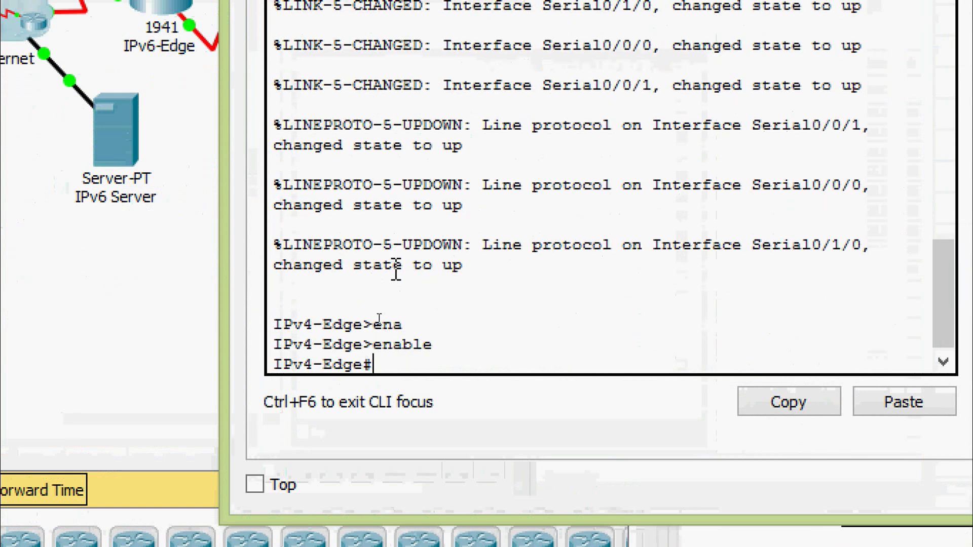
- Enter global configuration mode on IPv4-Edge and start EIGRP with autonomous system 1
text(conf)
key(Tab)
text(t)
key(Tab)
key(Return)
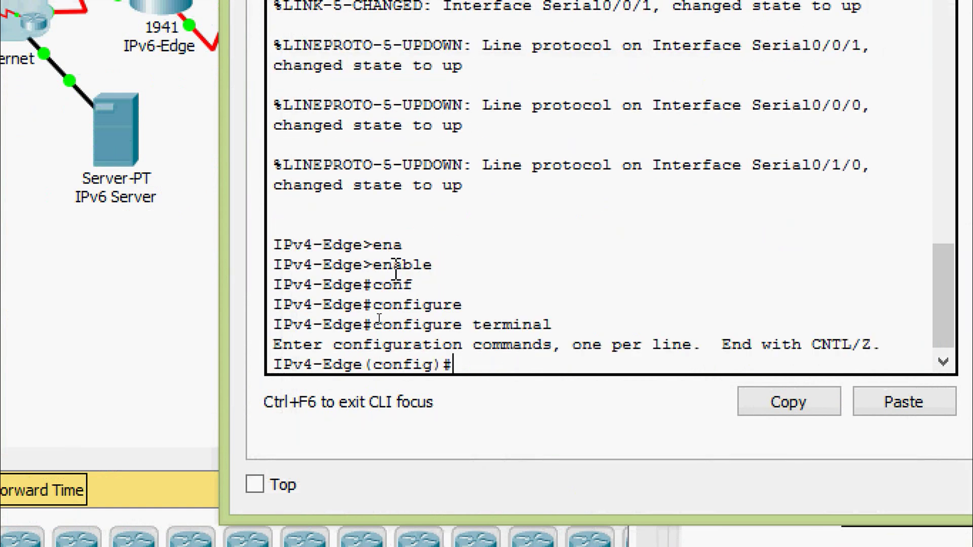
key(Return)
text(router)
key(Tab)
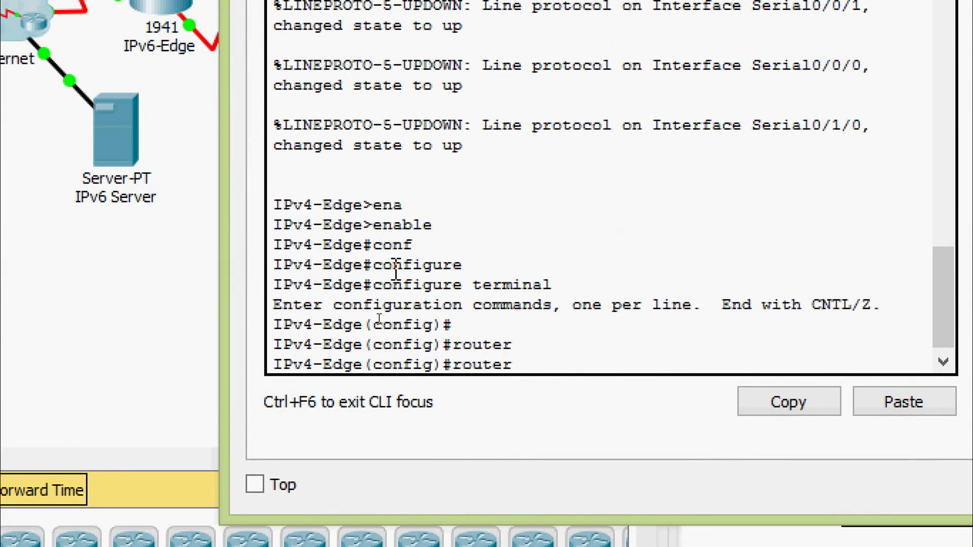
text(ei)
key(Tab)
text(1)
key(Return)
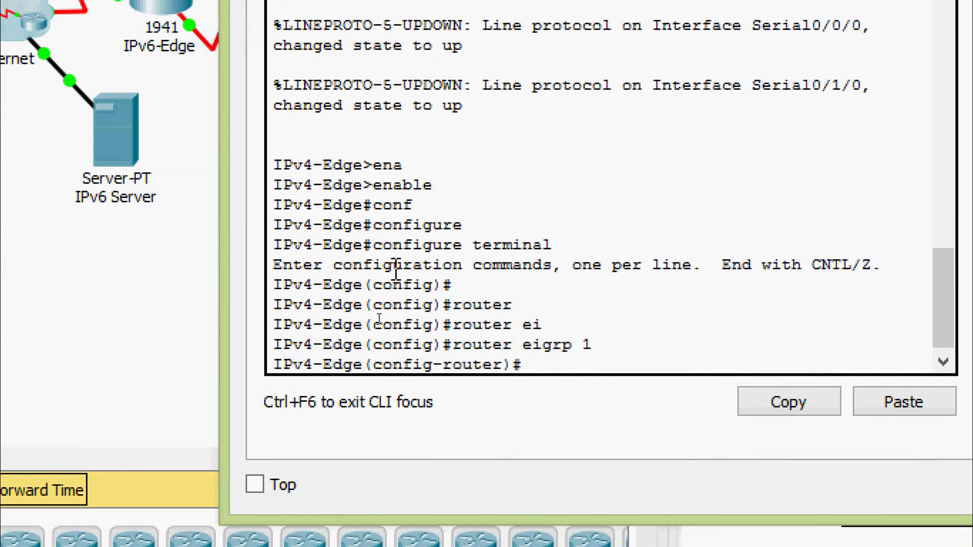
- Make all EIGRP interfaces on IPv4-Edge passive by default
text(pas)
key(Tab)
text(de)
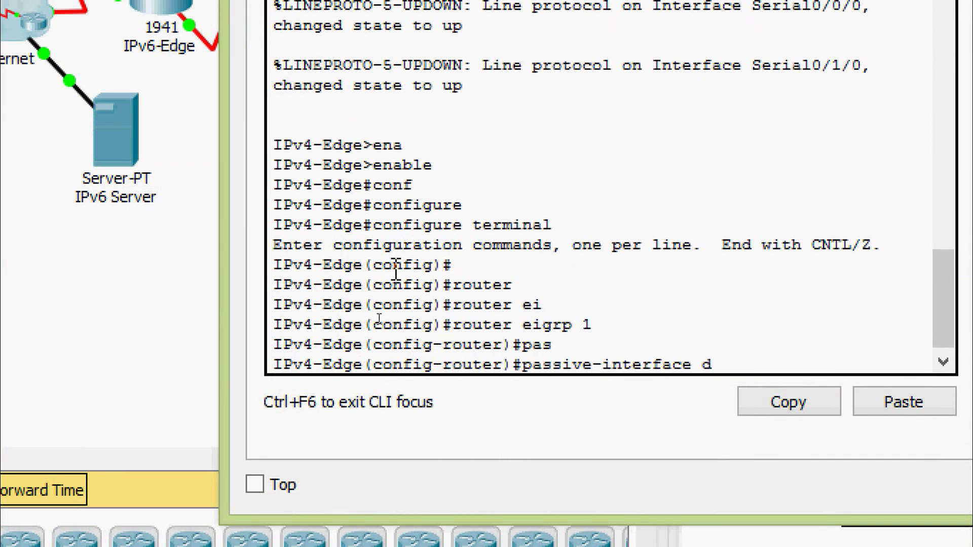
key(Tab)
key(Return)
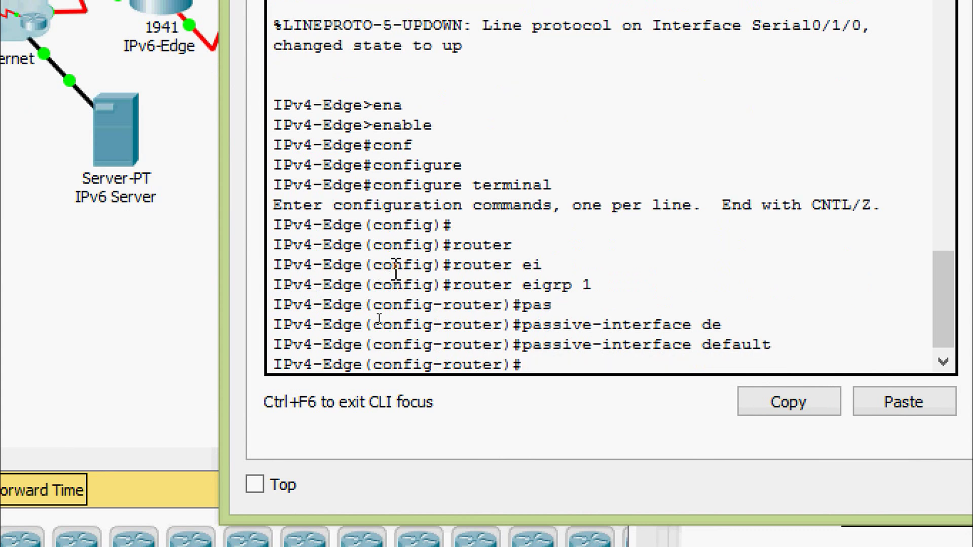
- Exempt interface serial 0/0/0 on IPv4-Edge from the passive setting so it sends EIGRP updates
text(no pas)
key(Tab)
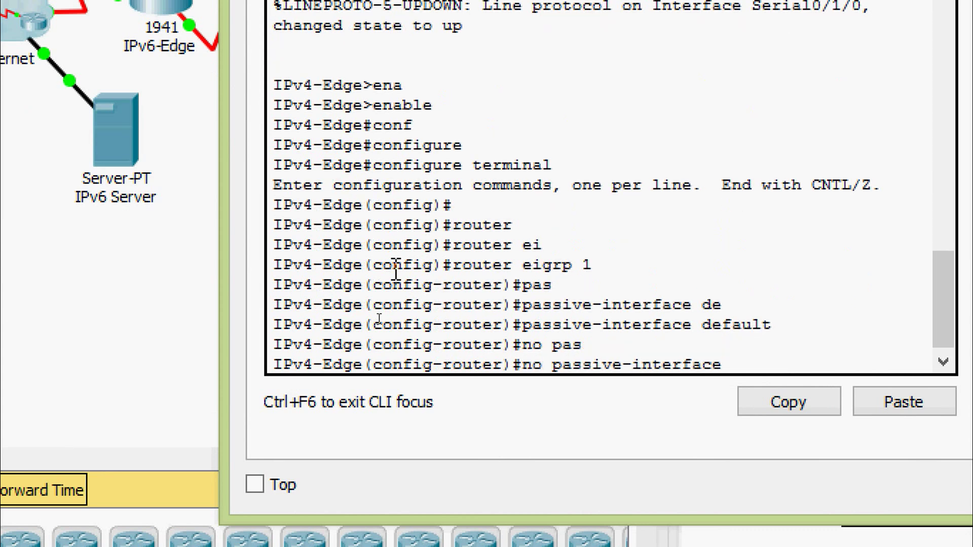
text(se)
key(Tab)
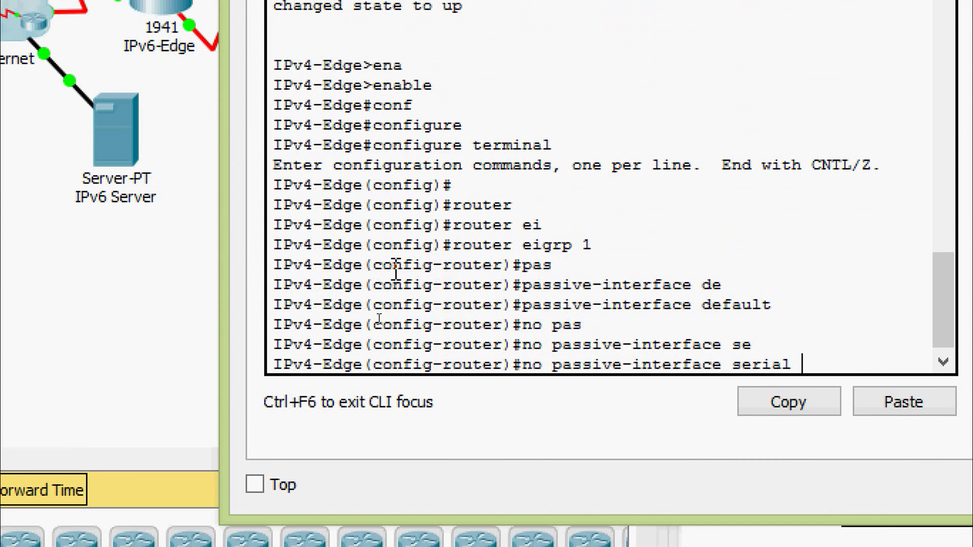
text(0/0/0)
key(Return)
- Exempt interface serial 0/0/1 on IPv4-Edge from the passive setting as well
text(no pas)
key(Tab)
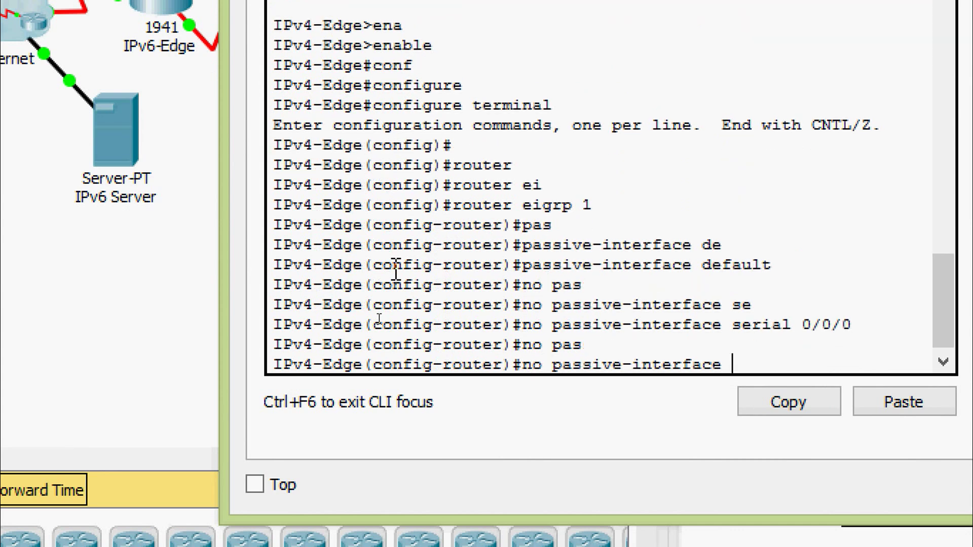
text(se)
key(Tab)
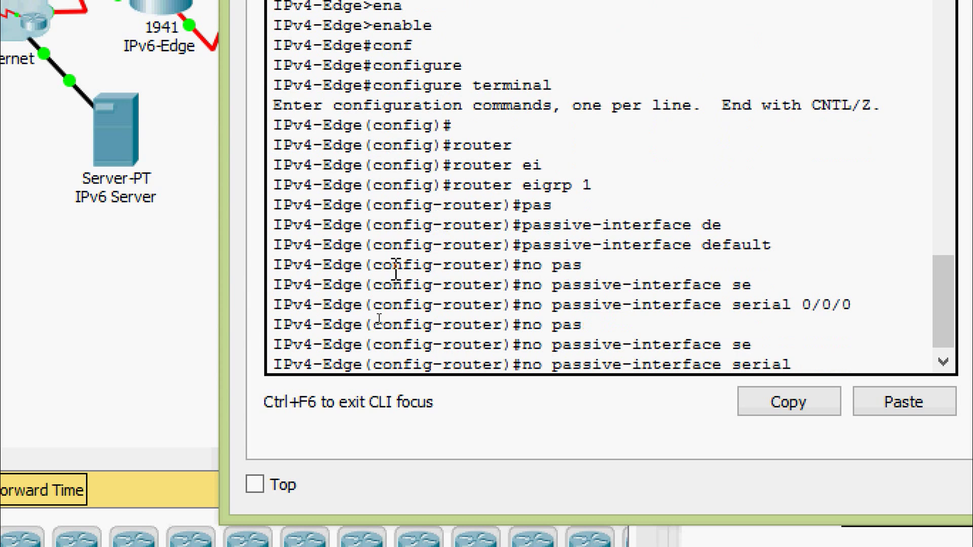
text(0/0/1)
key(Return)
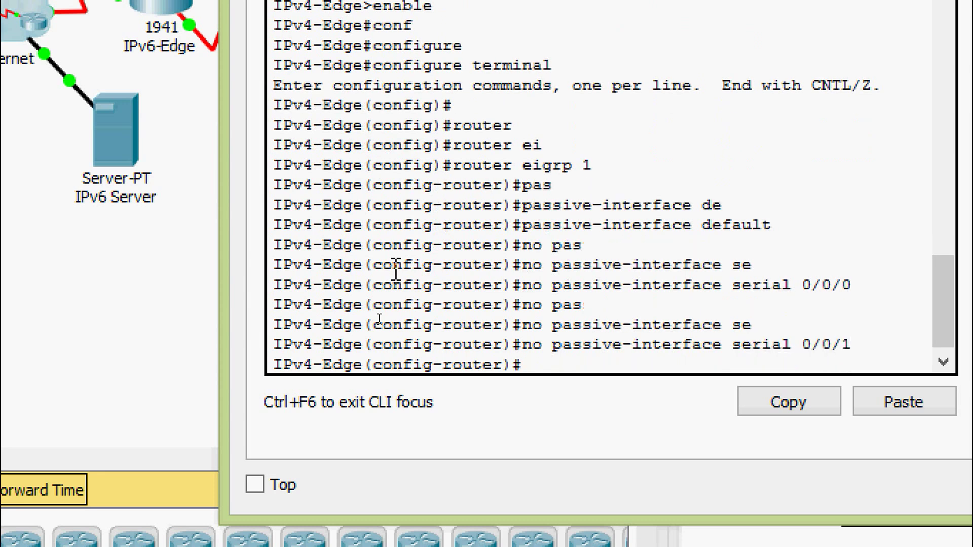
- Advertise network 172.31.6.0 with wildcard mask 0.0.0.3 in EIGRP on IPv4-Edge
text(net)
key(Tab)
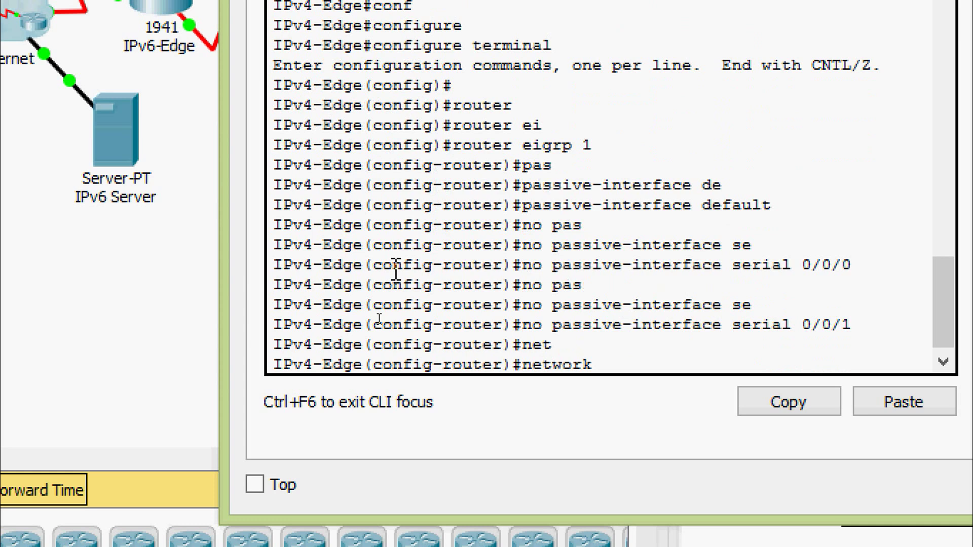
text(172.31.6.0 0.0)
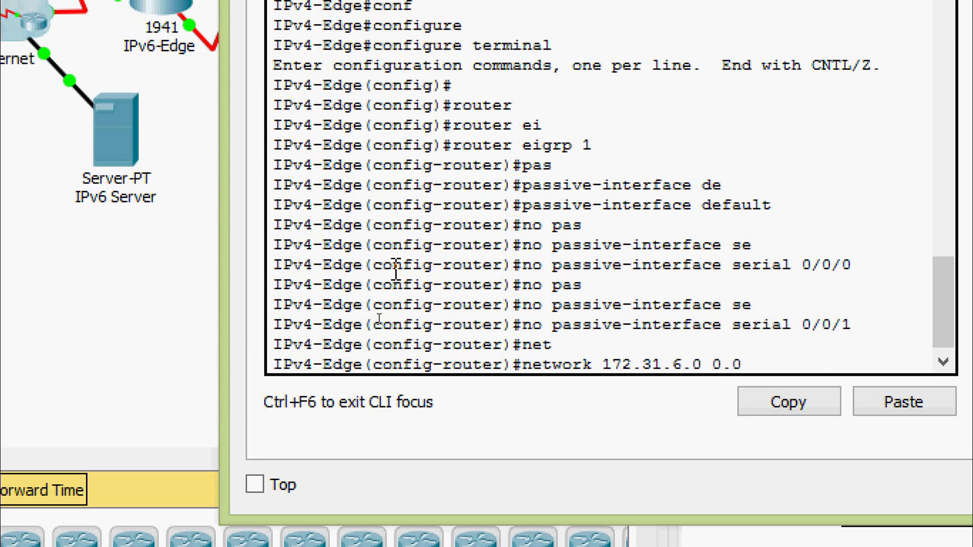
text(.0.3)
key(Return)
key(Return)
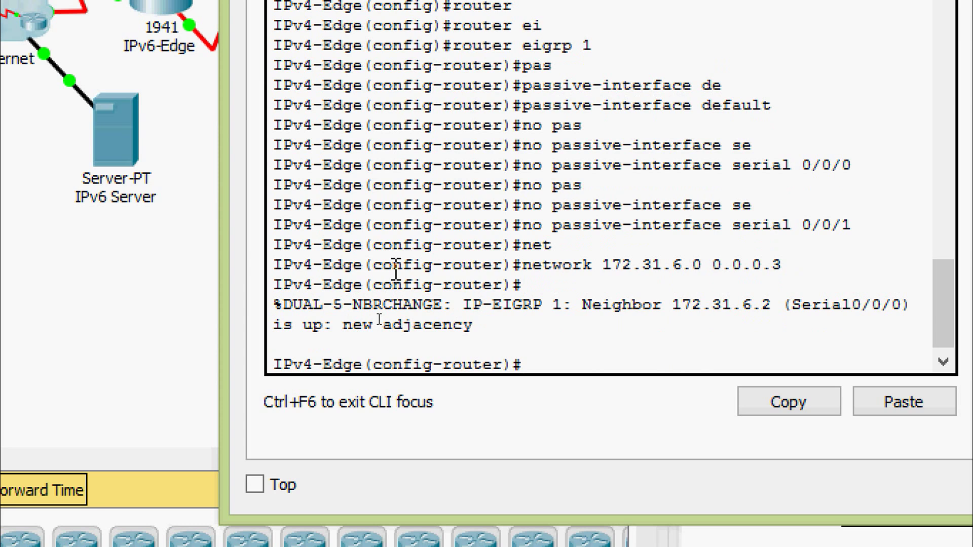
- Advertise network 10.10.8.0 with wildcard mask 0.0.0.3 in EIGRP on IPv4-Edge
text(net)
key(Tab)
text(10.10.)
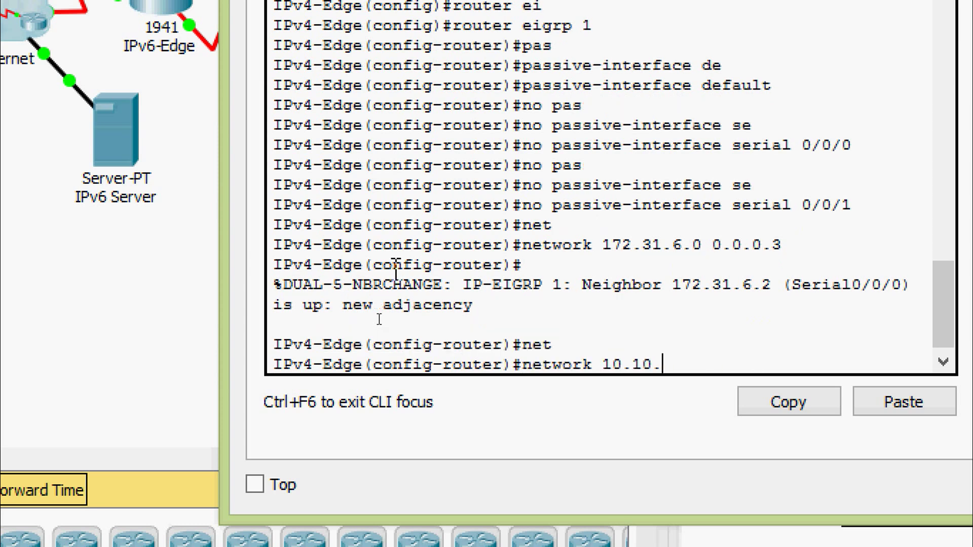
text(8.0 0.0.0.)
text(3)
key(Return)
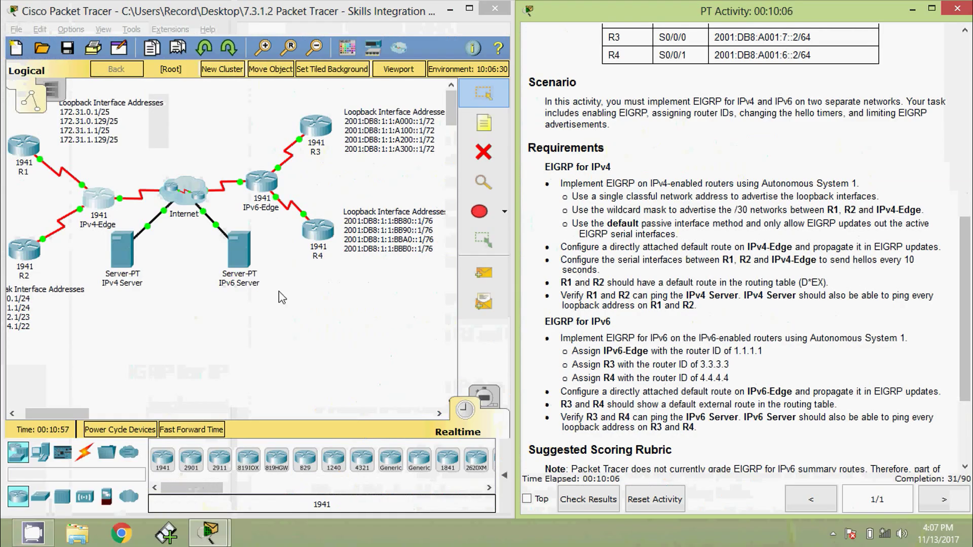
- Leave EIGRP configuration on IPv4-Edge and add a directly attached default route, 0.0.0.0 0.0.0.0, out serial 0/1/0
click(106, 200)
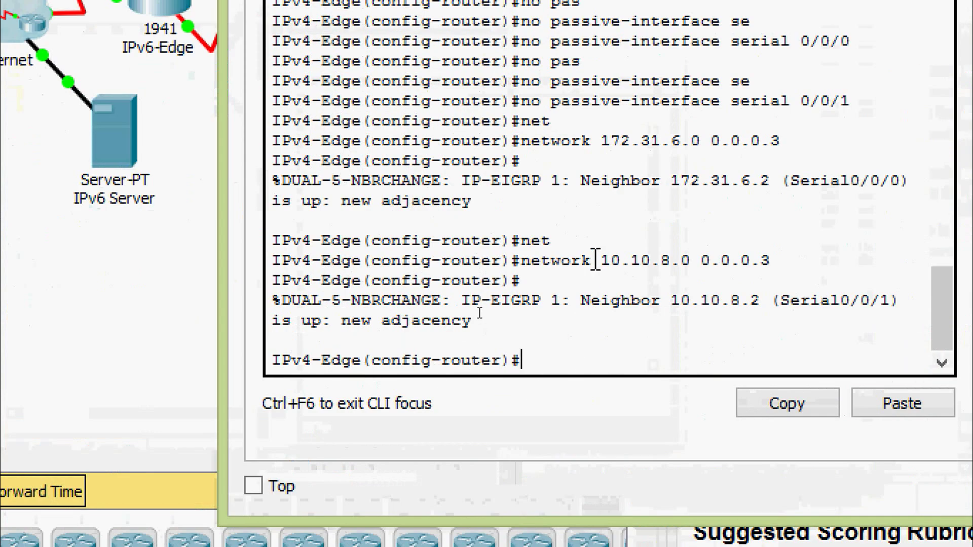
text(exit)
key(Return)
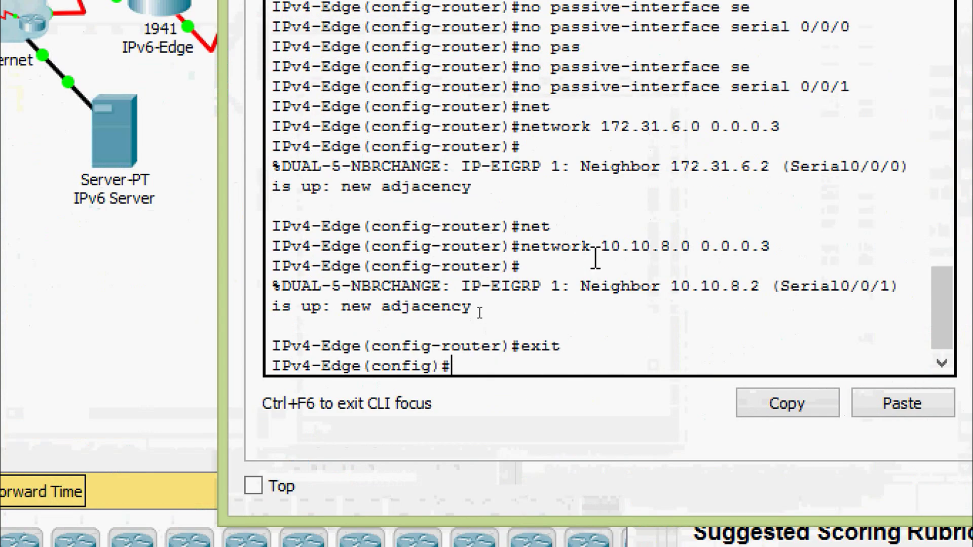
text(ip rou)
key(Tab)
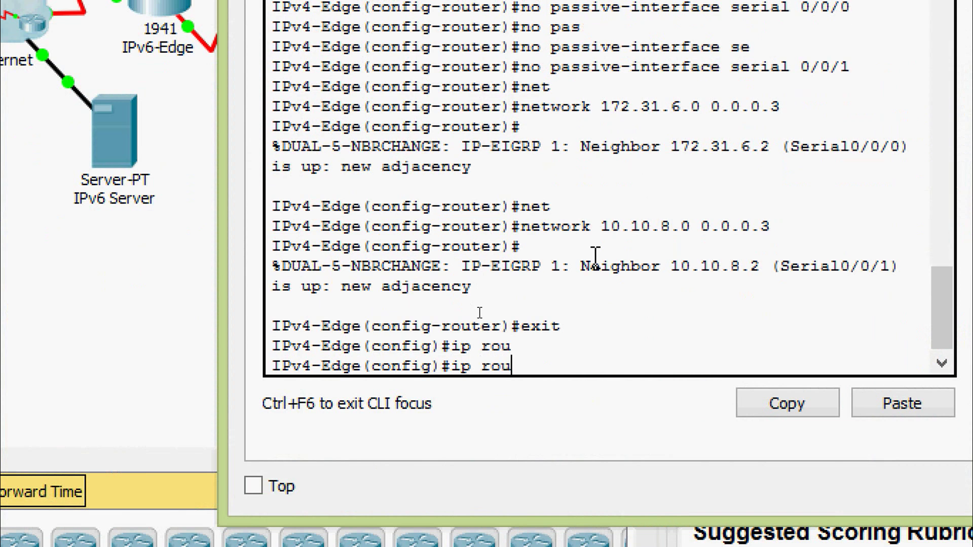
text(te)
key(Tab)
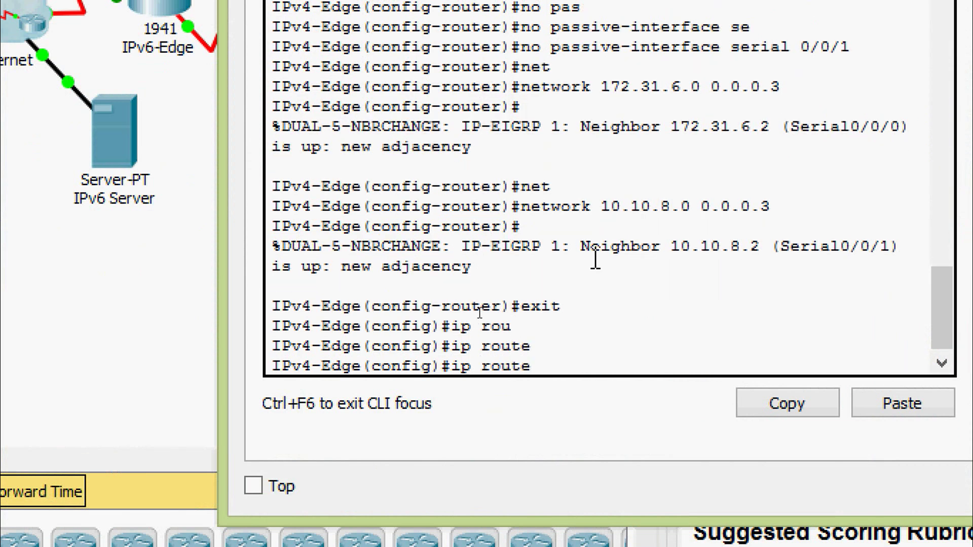
text(0.0.0.0 0.0.0.0)
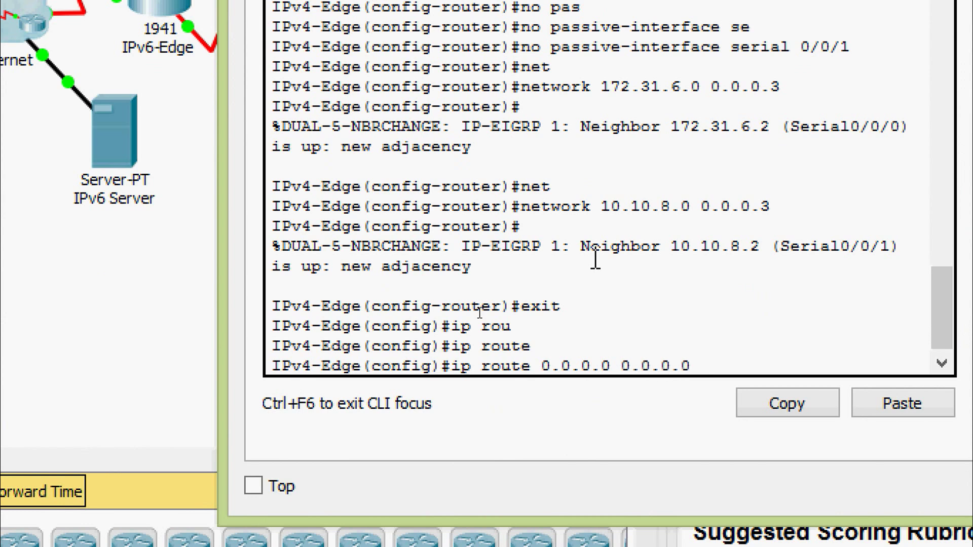
text( se)
key(Tab)
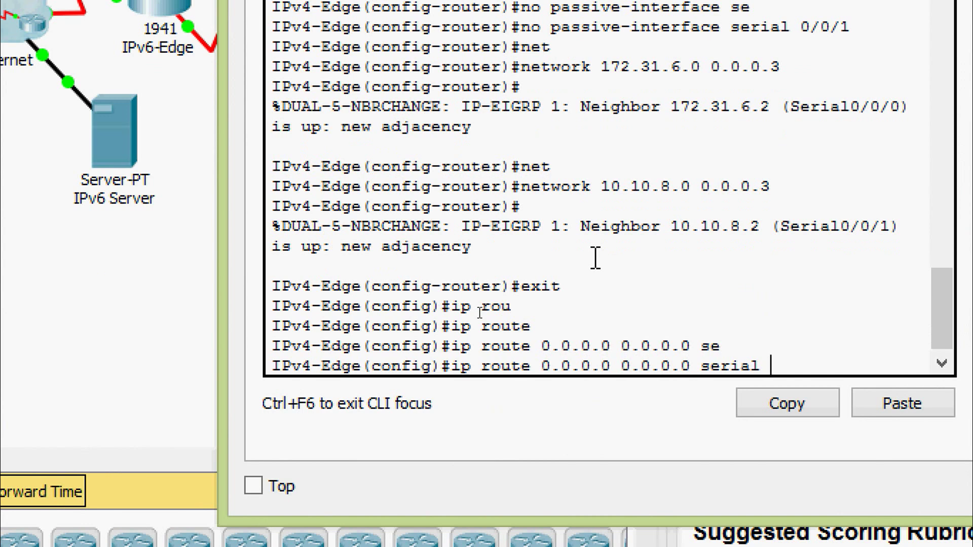
text(0/1/0)
key(Return)
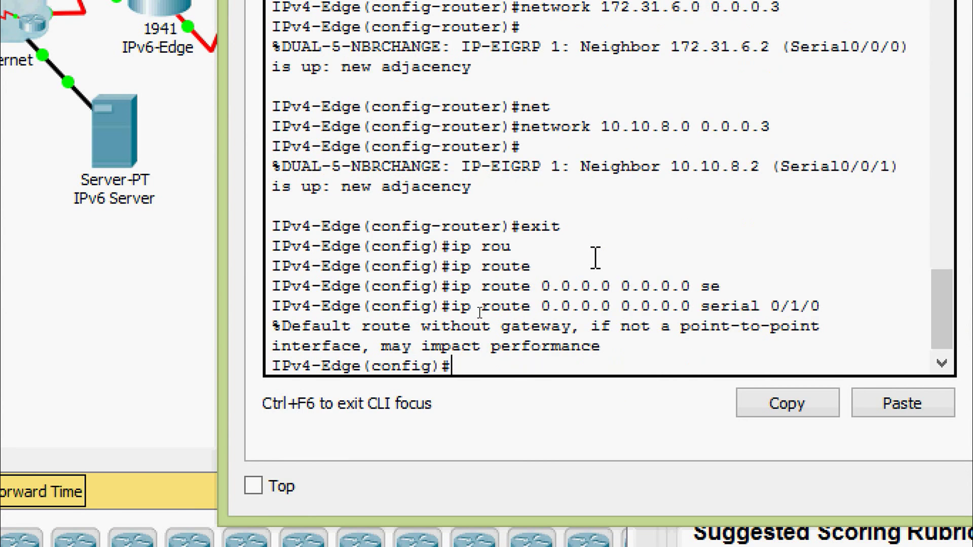
key(Return)
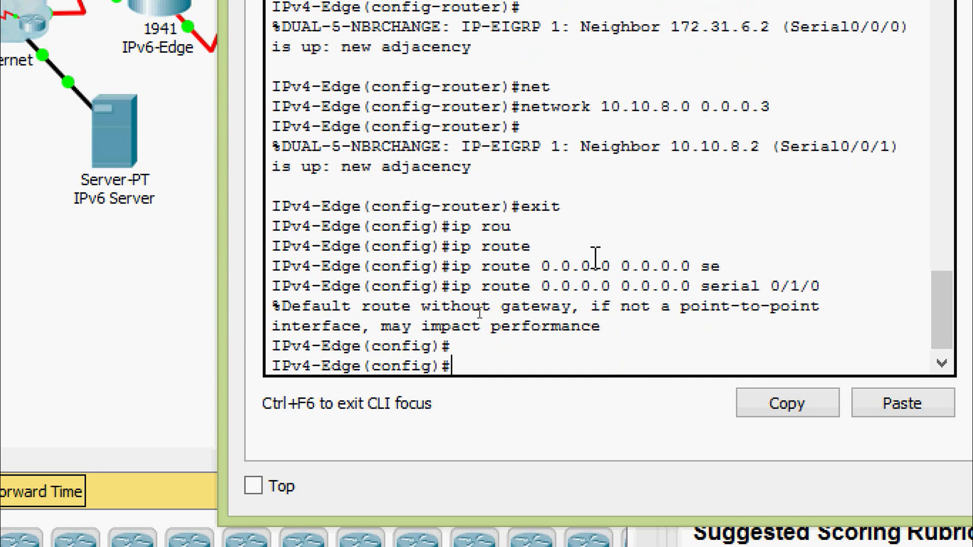
- Redistribute static routes in EIGRP 1 on IPv4-Edge so the default route is propagated
text(router)
key(Tab)
text(ei)
key(Tab)
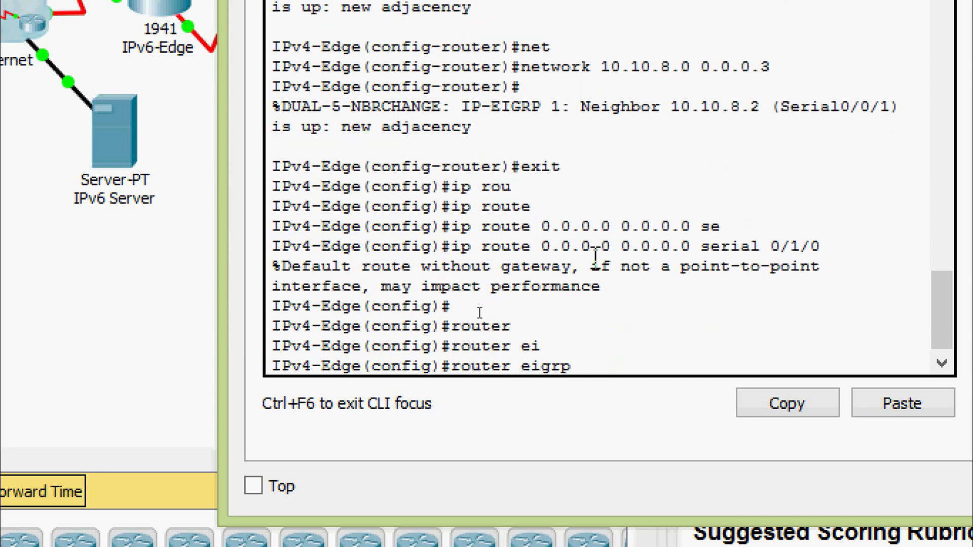
text(1)
key(Return)
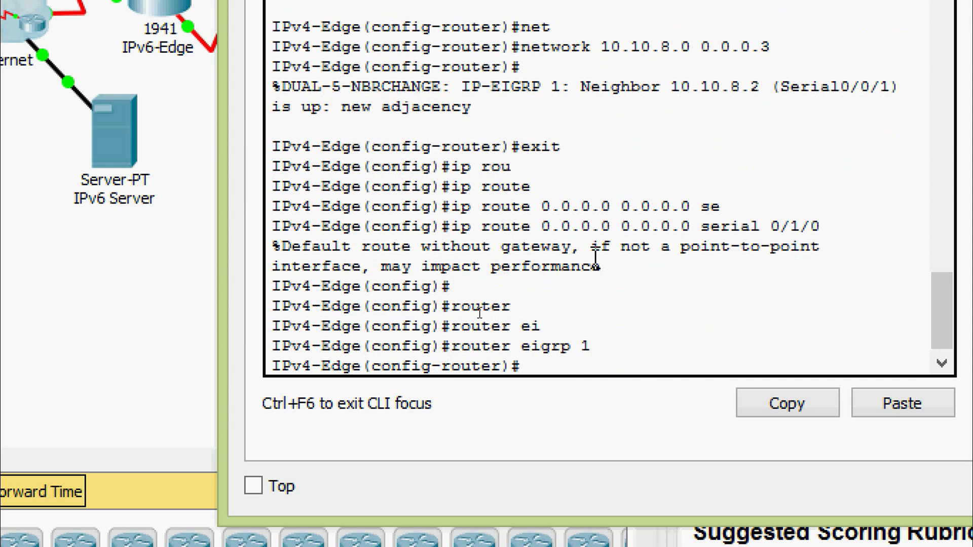
text(re)
key(Tab)
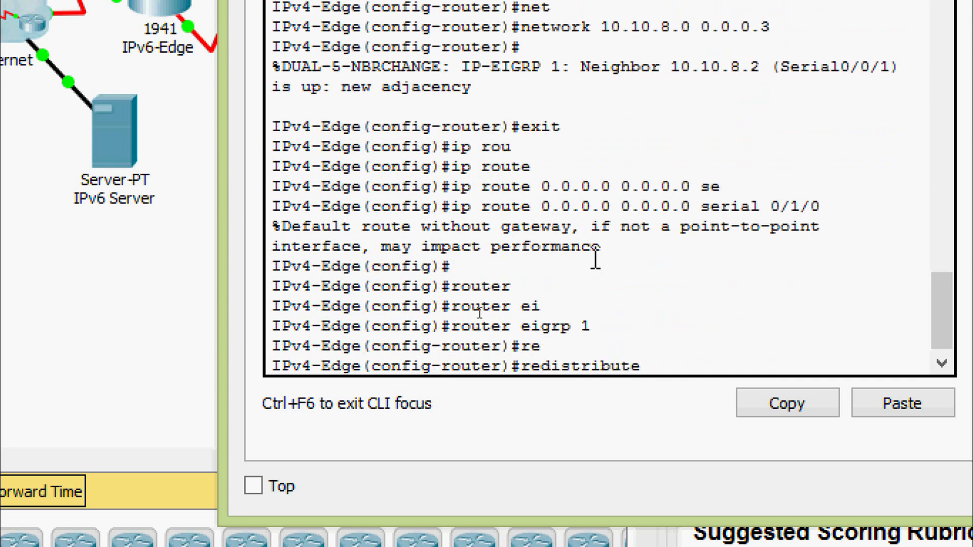
text(st)
key(Tab)
key(Return)
key(Return)
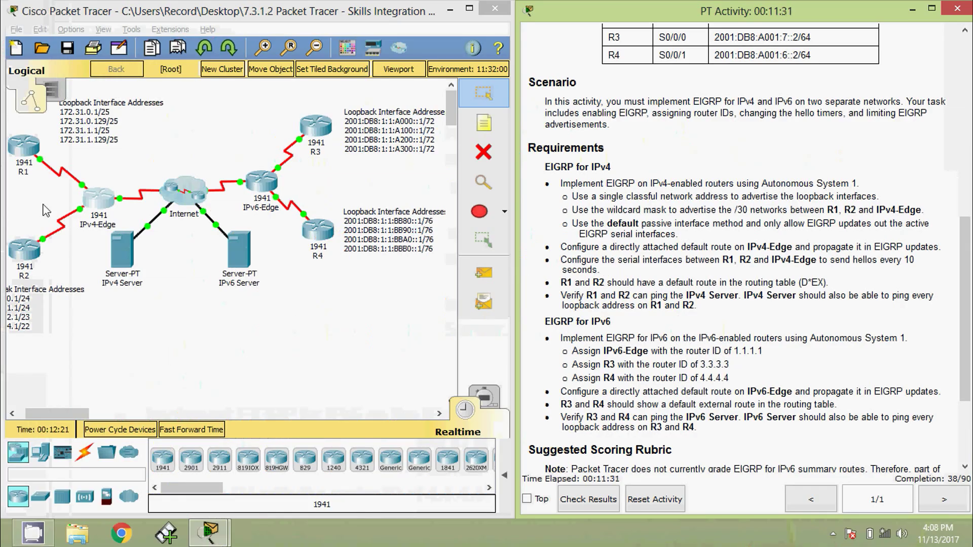
- Open R1's command line and leave EIGRP configuration for global configuration mode
click(26, 153)
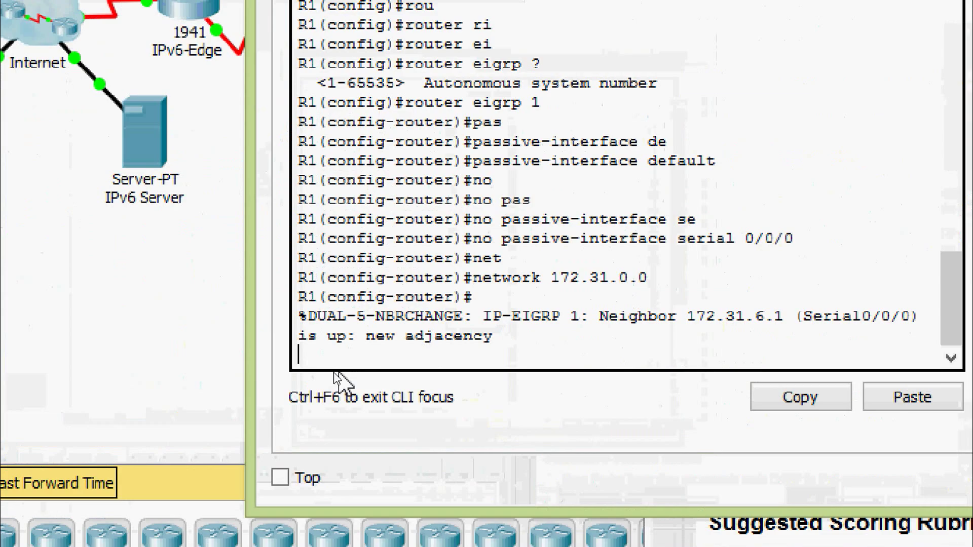
key(Return)
key(Return)
key(Return)
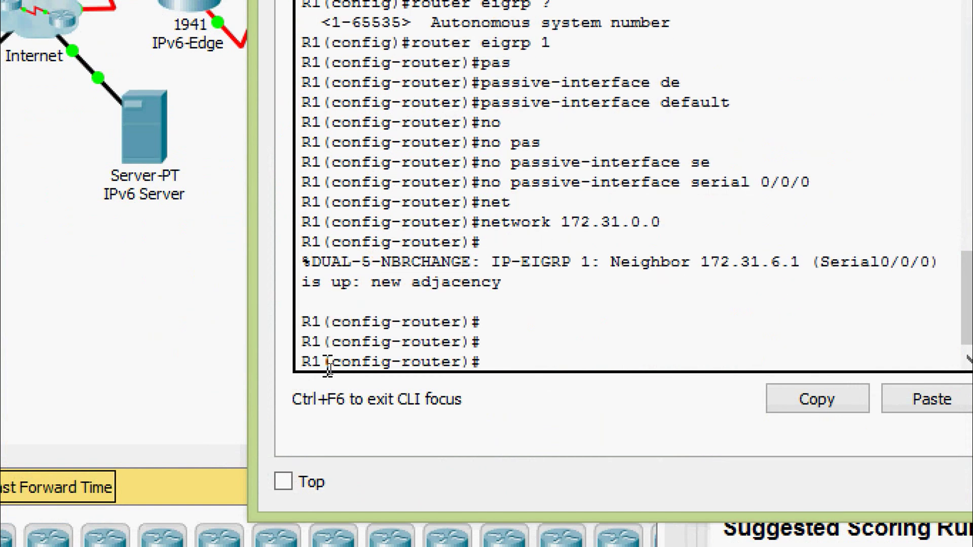
text(exit)
key(Return)
key(Return)
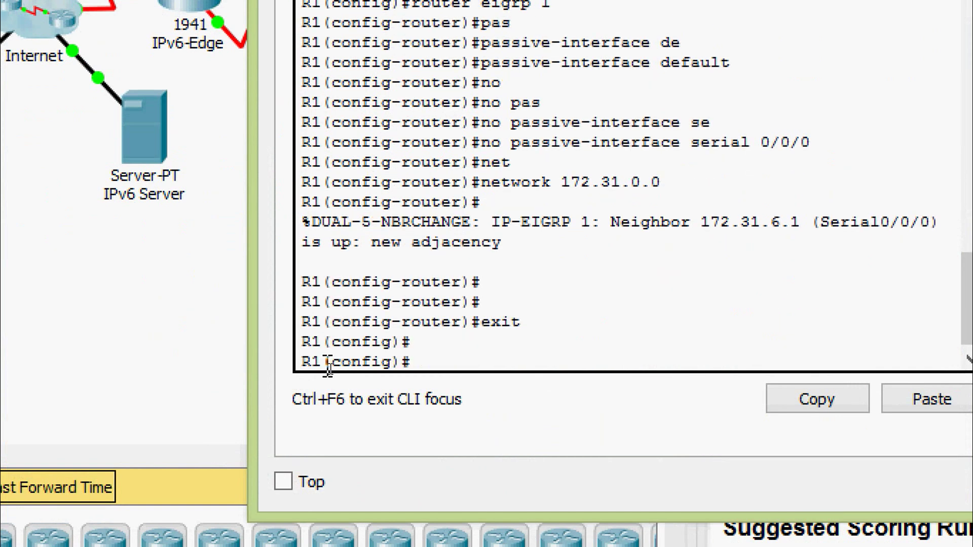
- Enter interface configuration mode for serial 0/0/0 on R1
text(inter)
key(Tab)
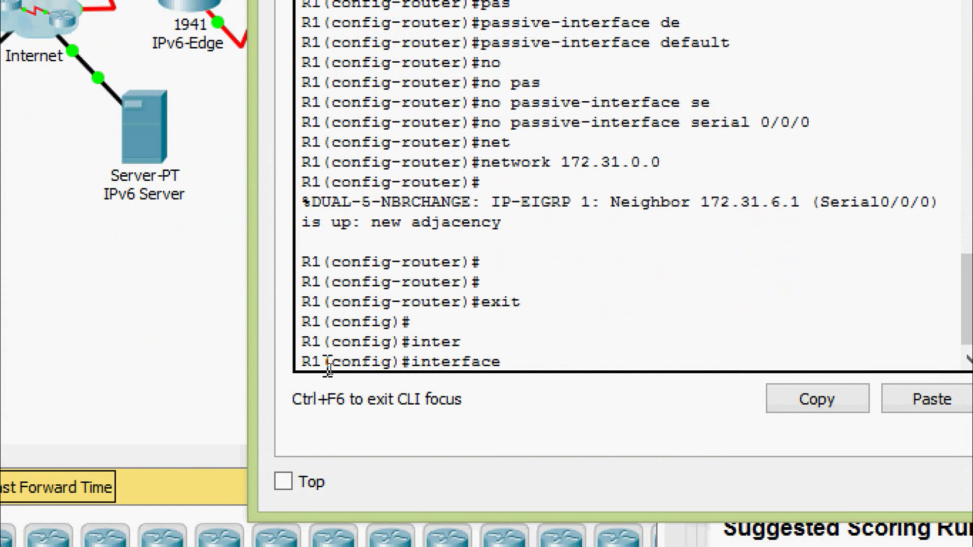
text(se)
key(Tab)
text(0/0/0)
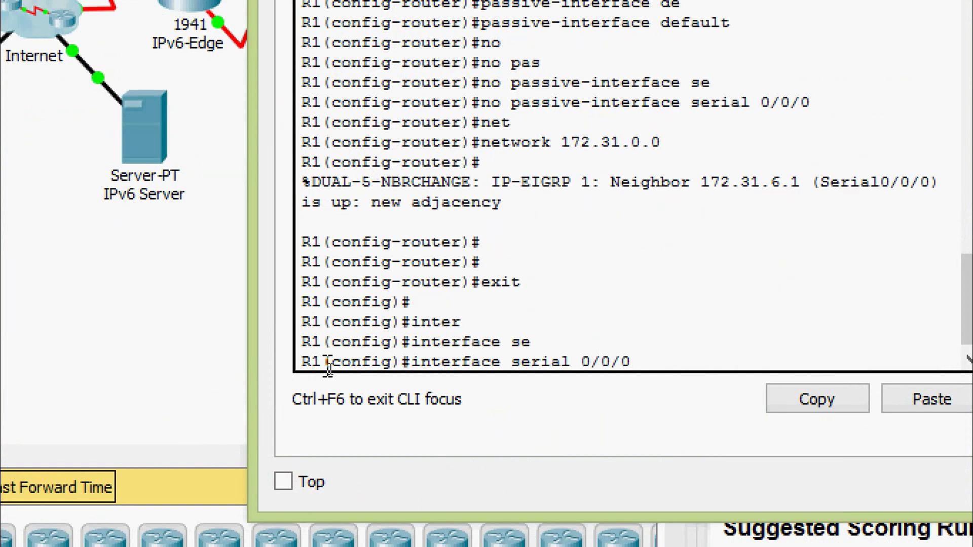
key(Return)
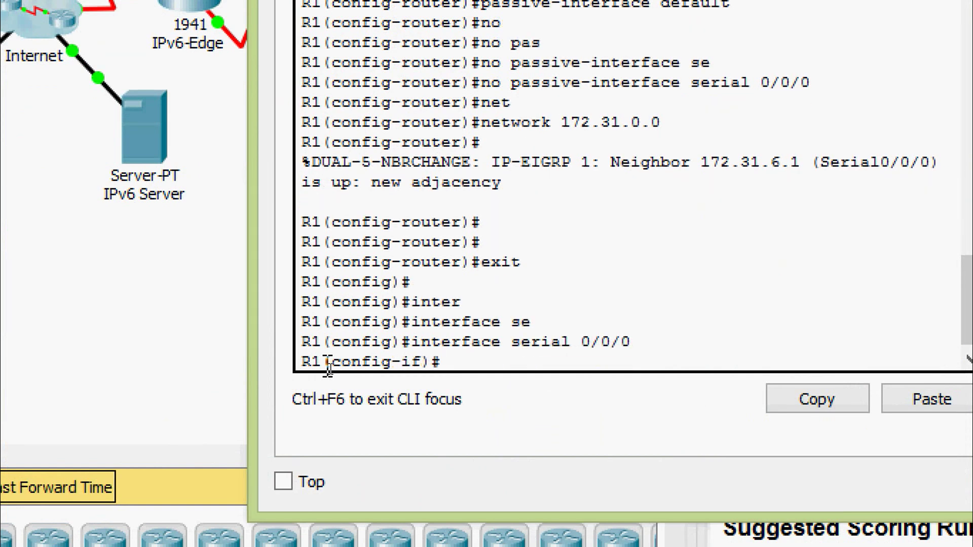
key(Return)
- Set the EIGRP 1 hello interval to 10 seconds on R1's serial 0/0/0 interface
text(ip )
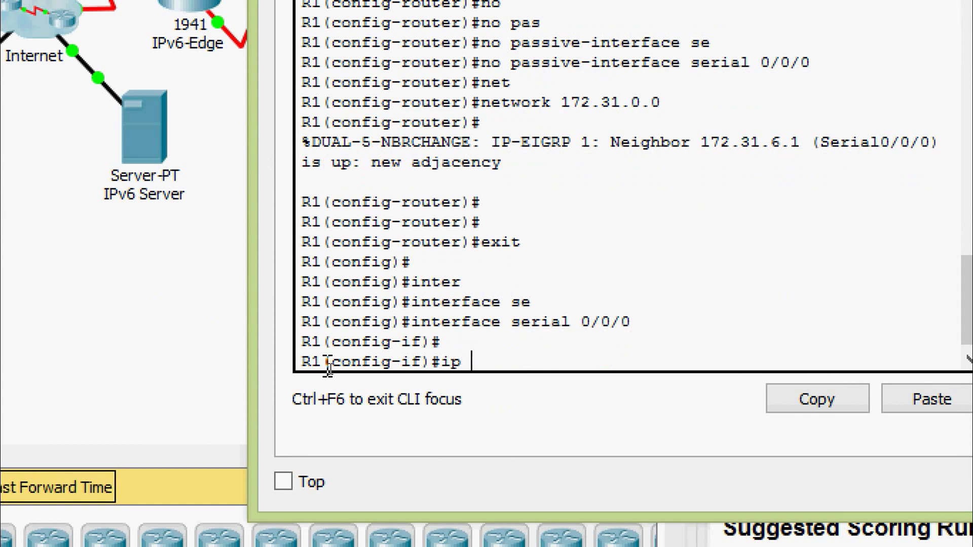
text(hel)
key(Tab)
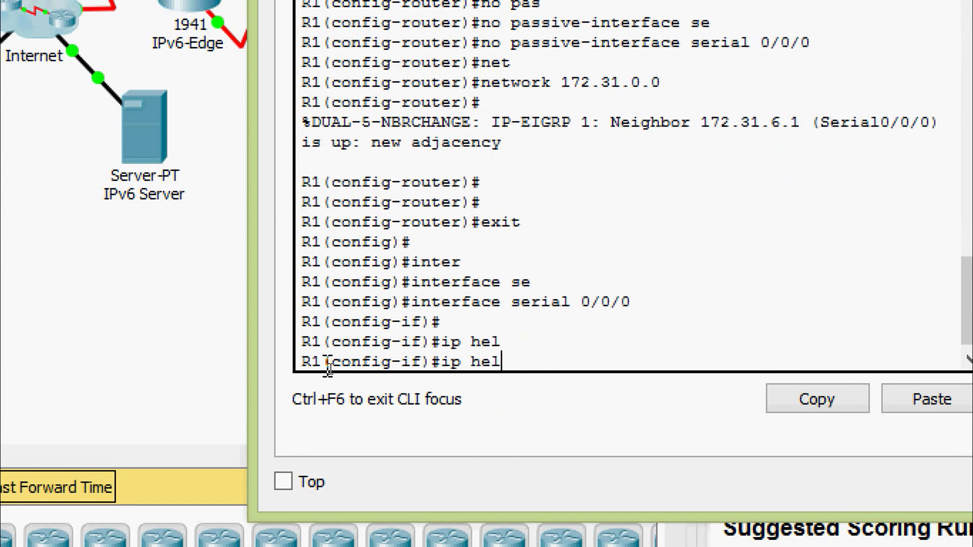
text(lo)
key(Tab)
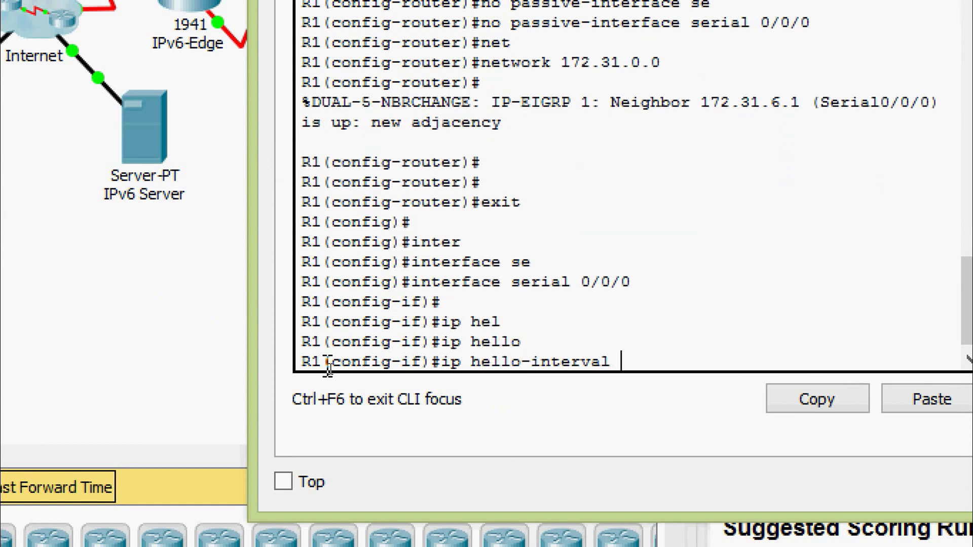
text(ei)
key(Tab)
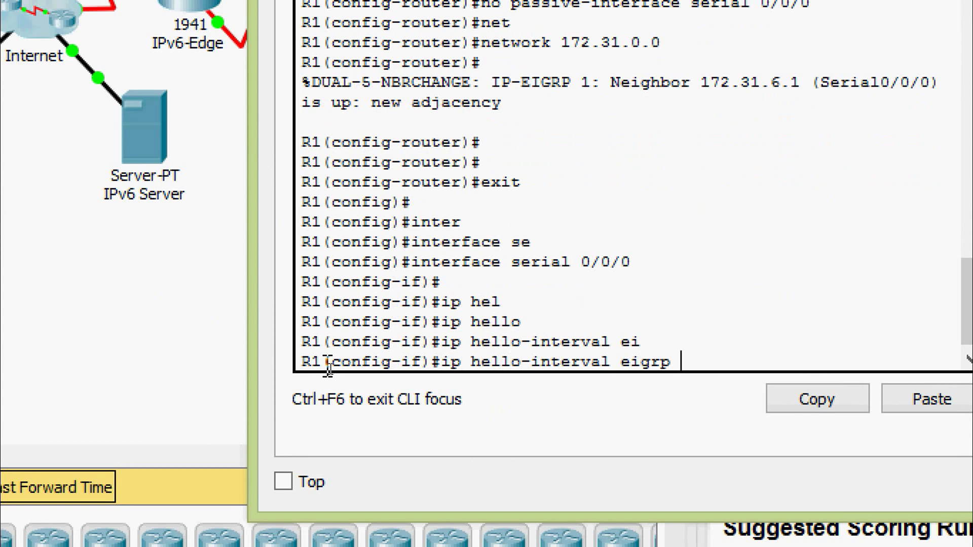
text(1 ?)
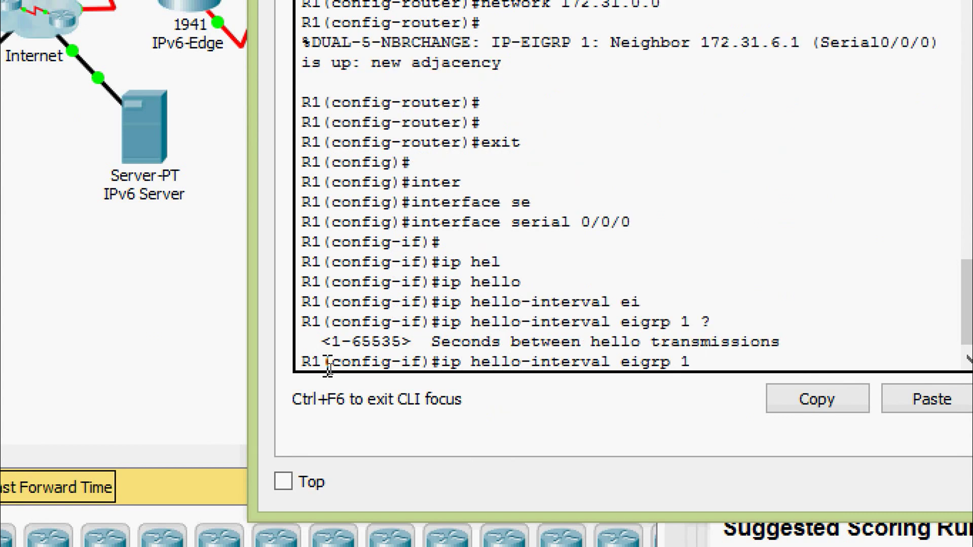
text(10)
key(Return)
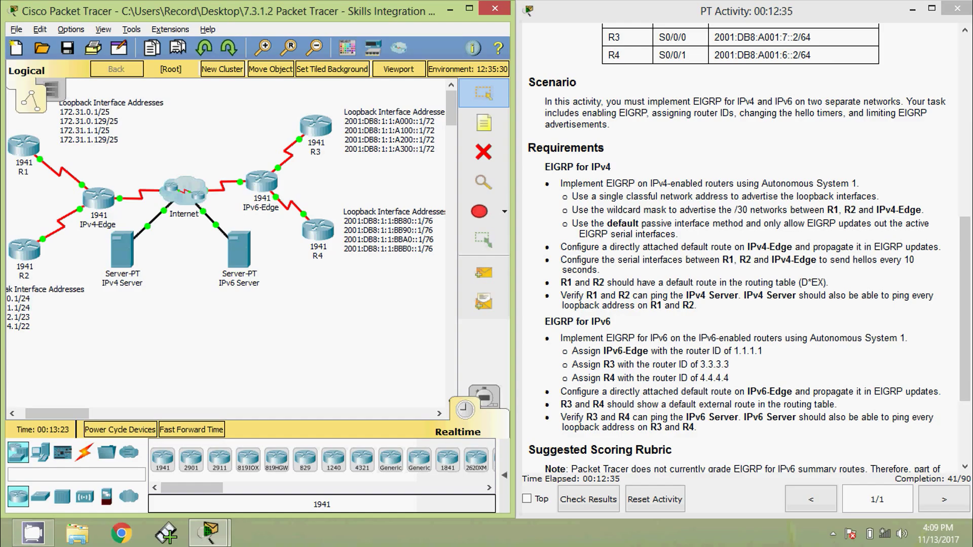
- Open R2's command line, leave EIGRP configuration and enter interface configuration mode for serial 0/0/1
click(24, 250)
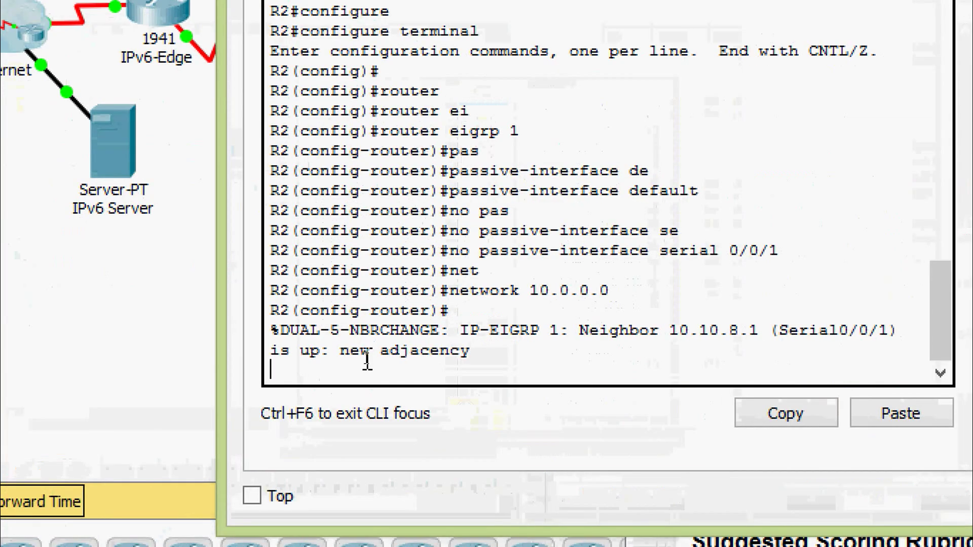
key(Return)
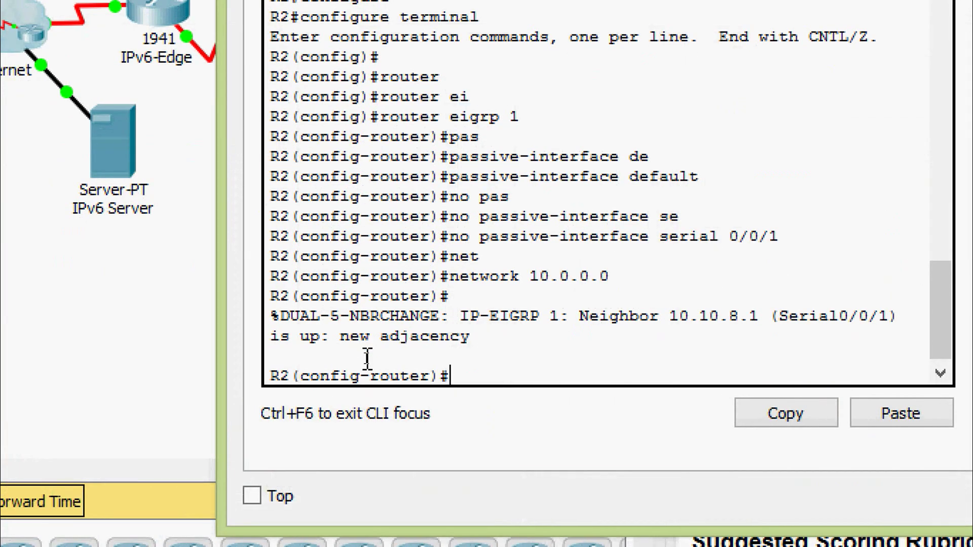
text(exit)
key(Return)
key(Return)
text(inter)
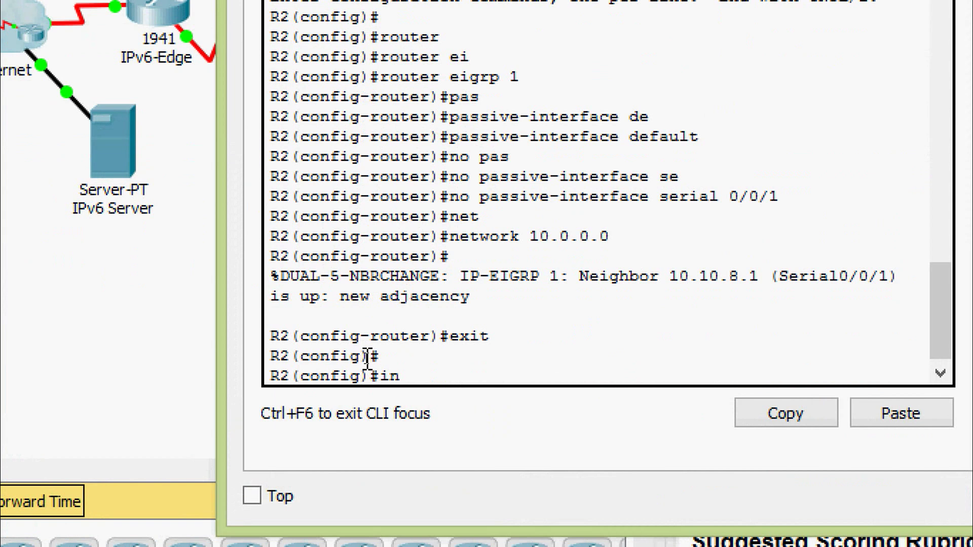
key(Tab)
text(se)
key(Tab)
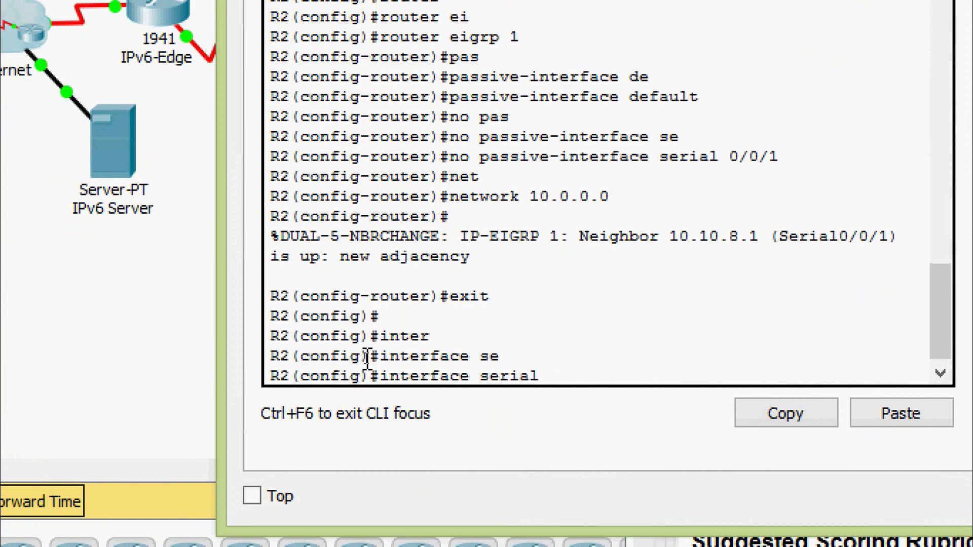
text(0/0/1)
key(Return)
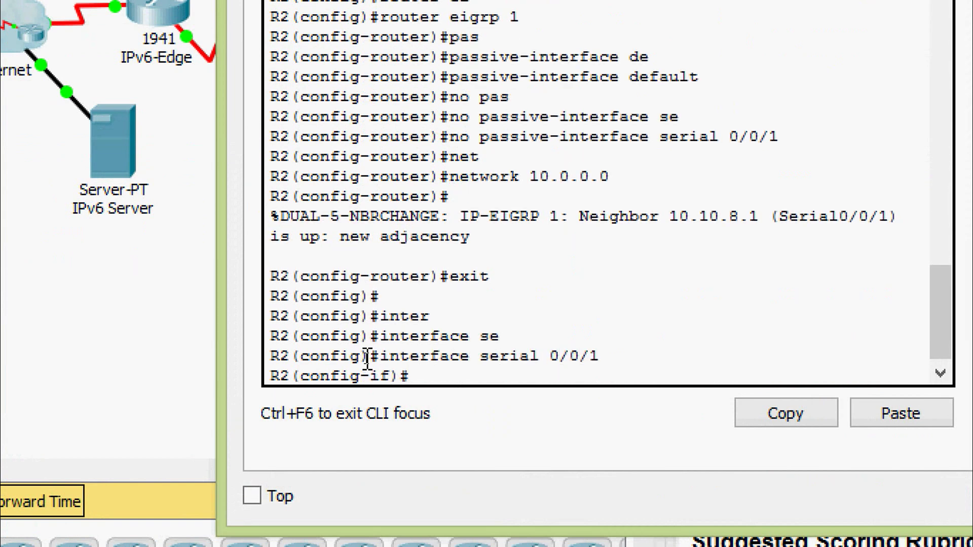
- Set the EIGRP 1 hello interval to 10 seconds on R2's serial 0/0/1 interface
text(ip hello)
key(Tab)
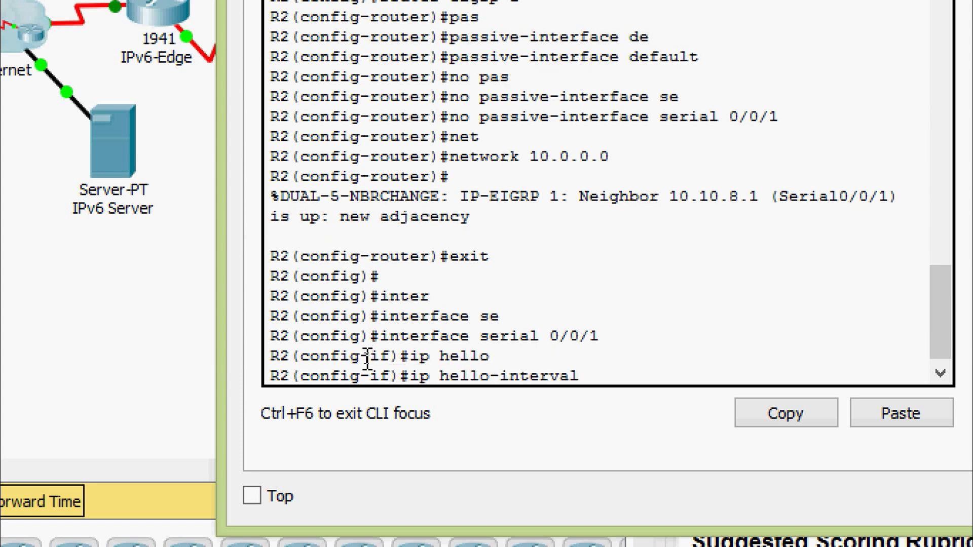
text(?)
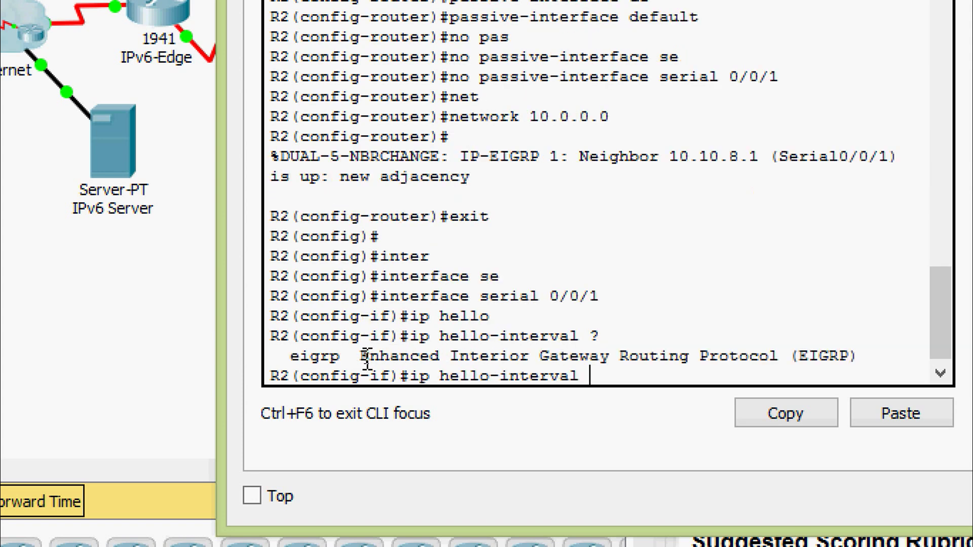
text(ei)
key(Tab)
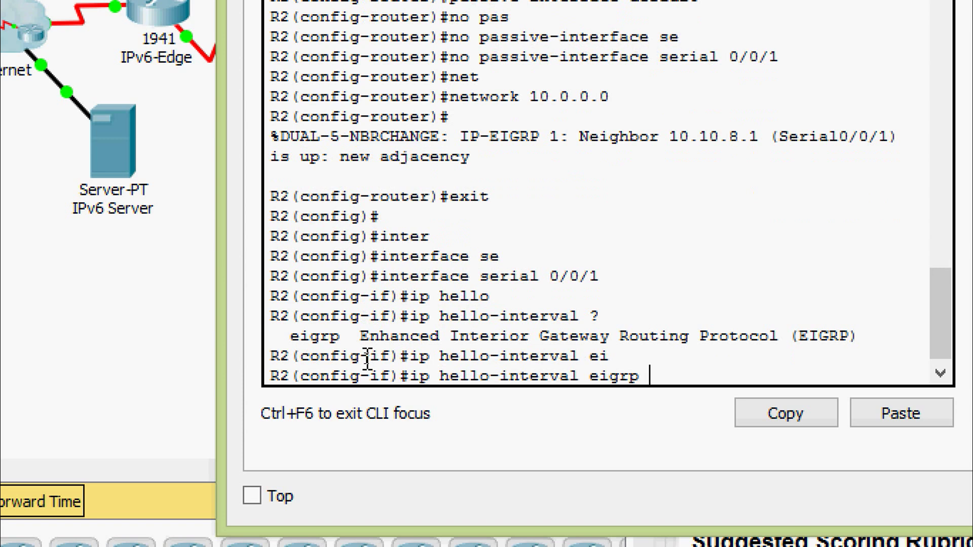
text(?)
text(1)
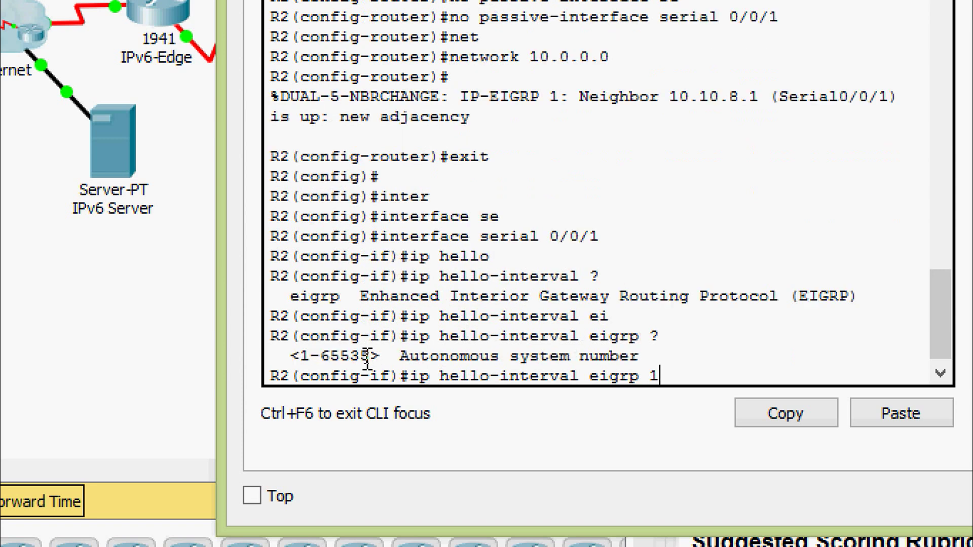
text( ?)
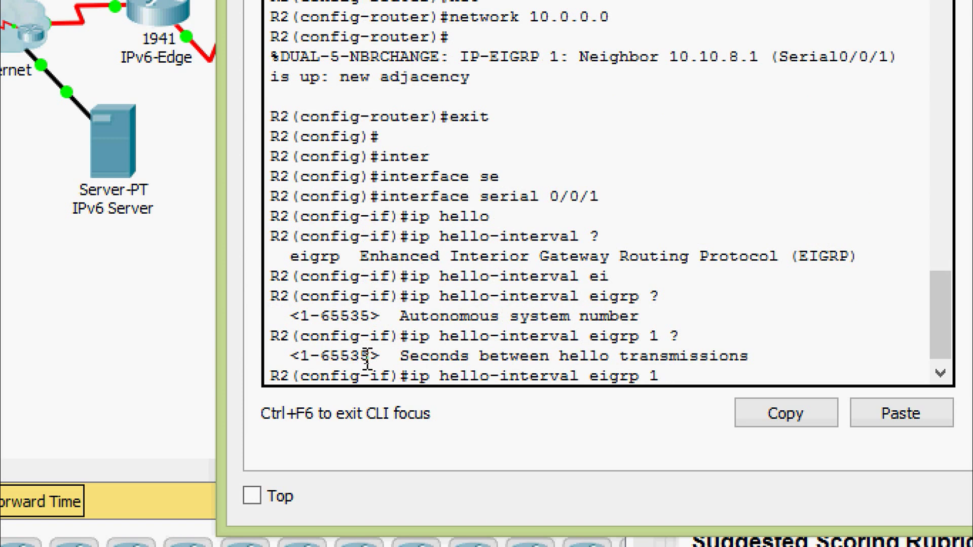
text(10)
key(Return)
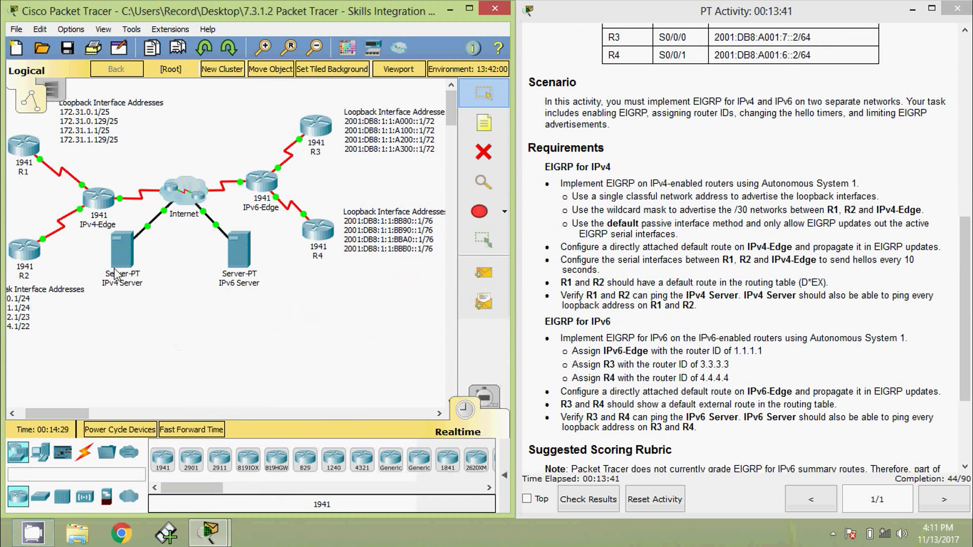
- Open IPv4-Edge's command line, leave EIGRP configuration and enter interface configuration mode for serial 0/0/0
click(99, 201)
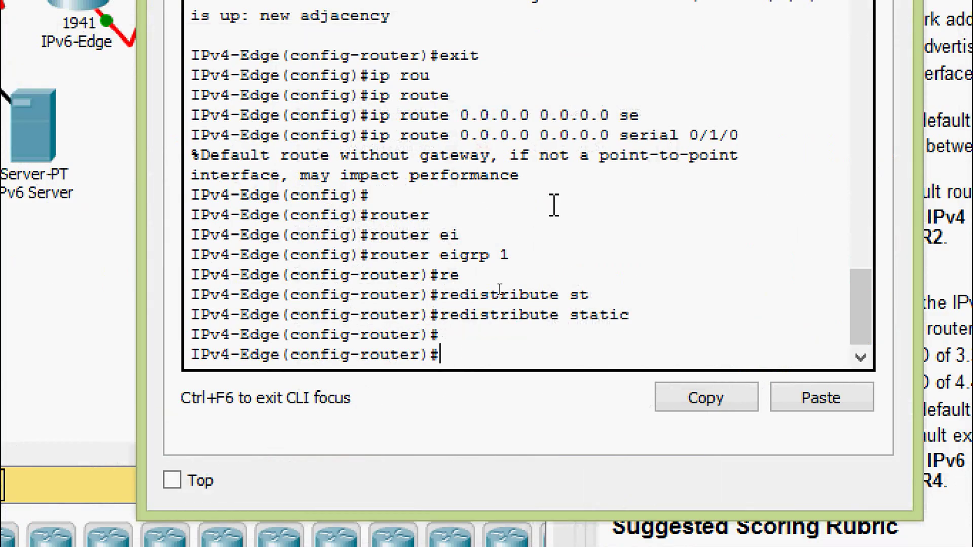
text(exit)
key(Return)
text(inter)
key(Tab)
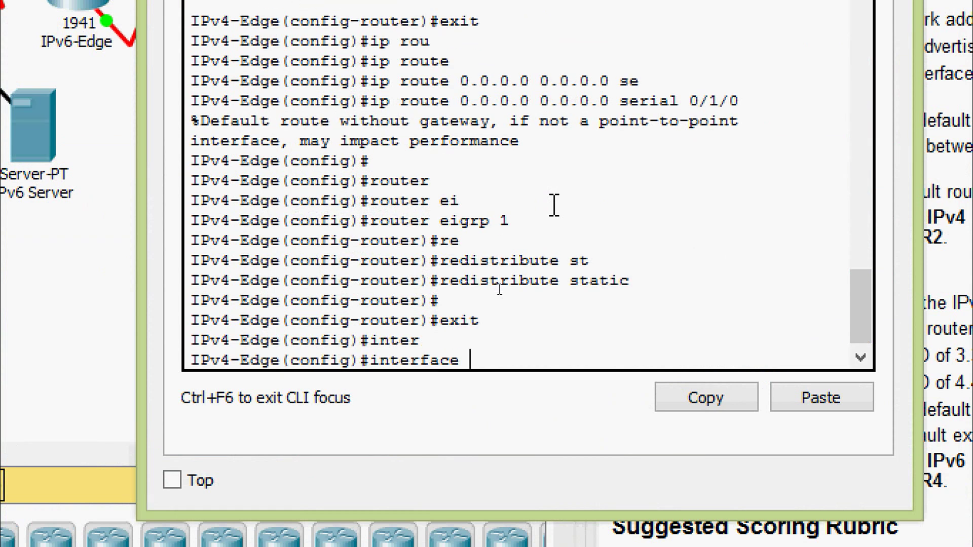
text(se)
key(Tab)
text(0/0/0)
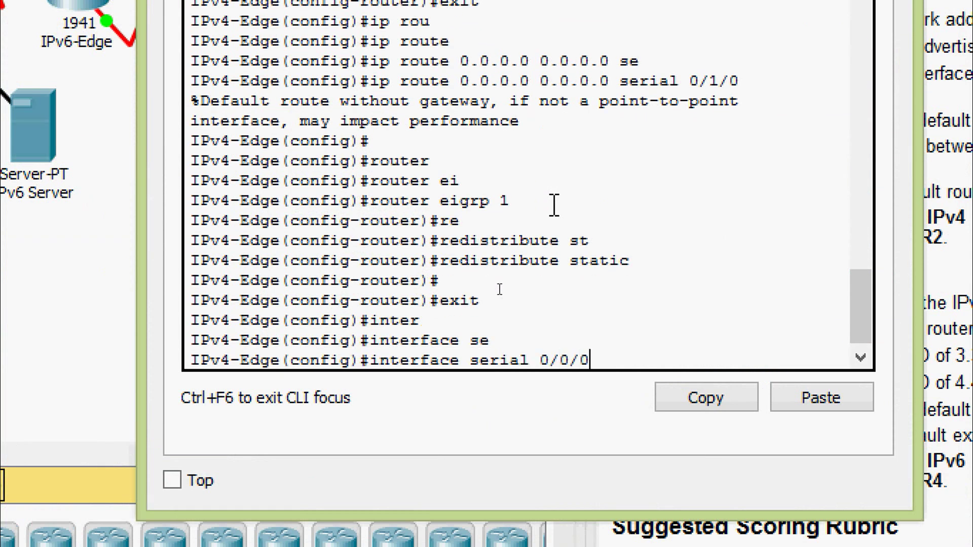
key(Return)
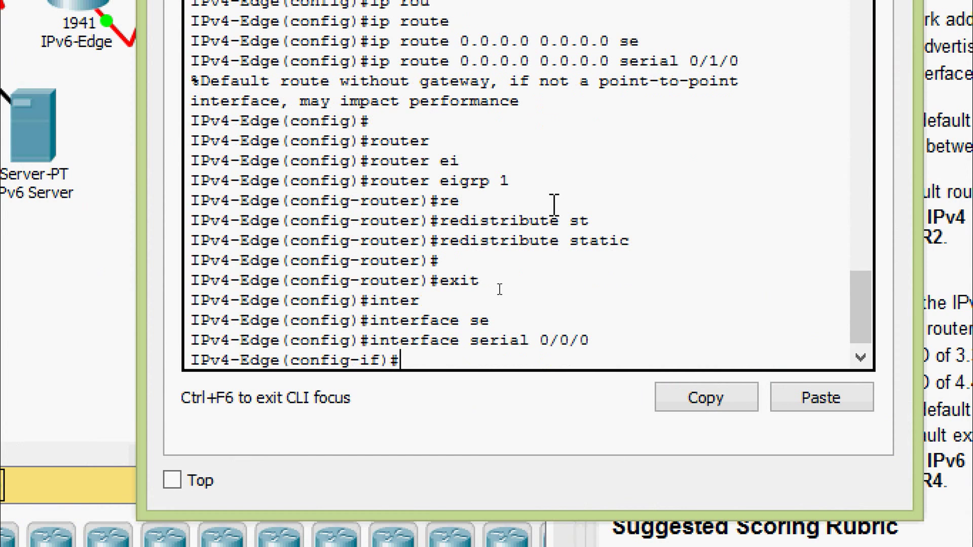
- Set the EIGRP 1 hello interval to 10 seconds on IPv4-Edge's serial 0/0/0 interface
text(ip hello)
key(Tab)
text(ei)
key(Tab)
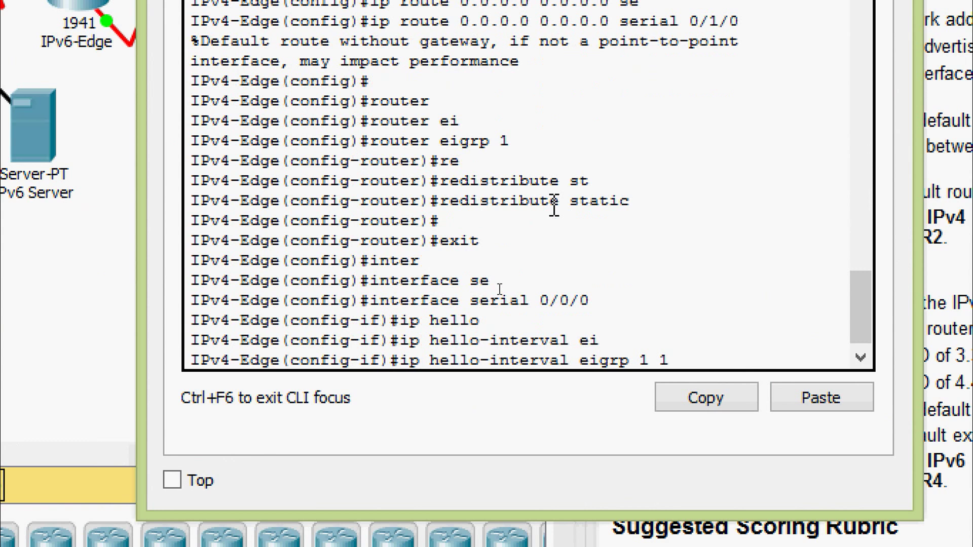
text(1 10)
key(Return)
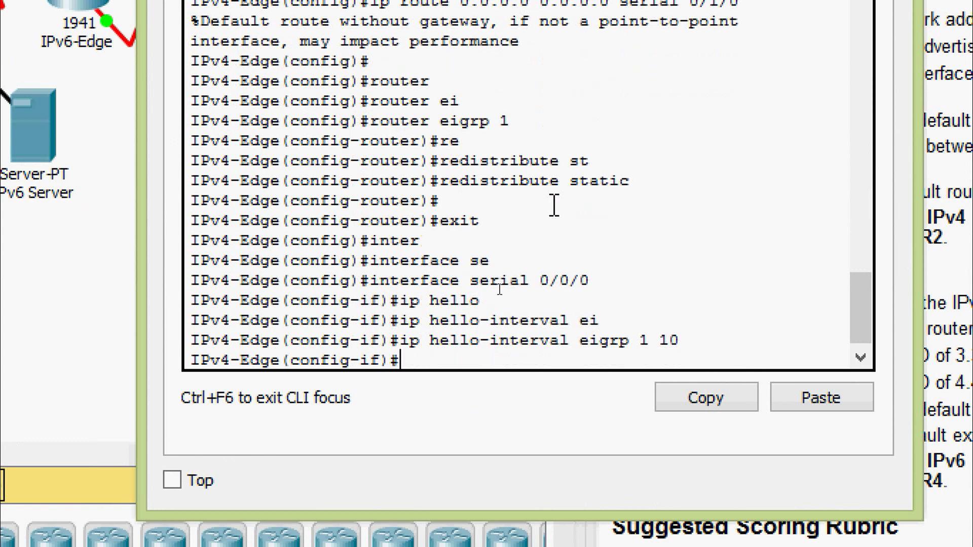
- Leave serial 0/0/0 configuration on IPv4-Edge and enter interface configuration mode for serial 0/0/1
text(exit)
key(Return)
text(inter)
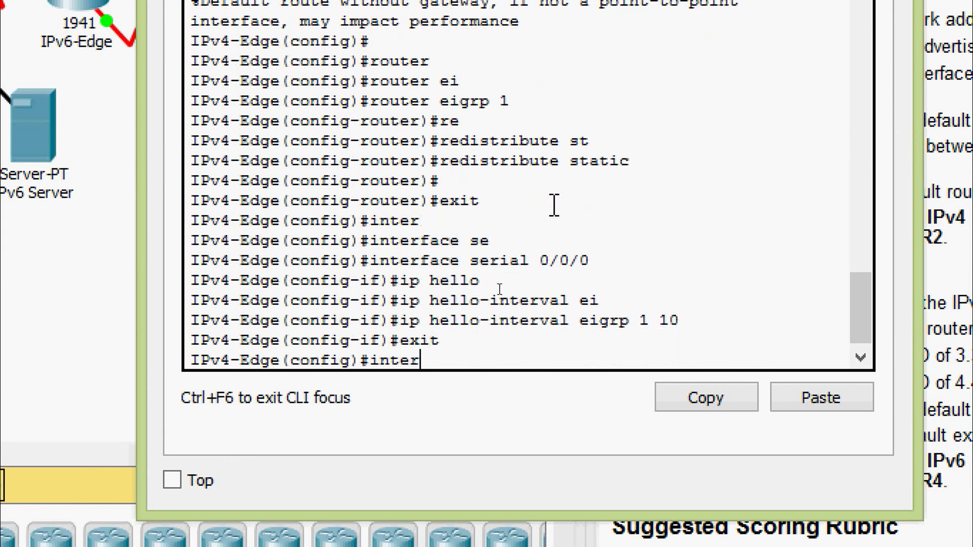
key(Tab)
text(se)
key(Tab)
text(0/)
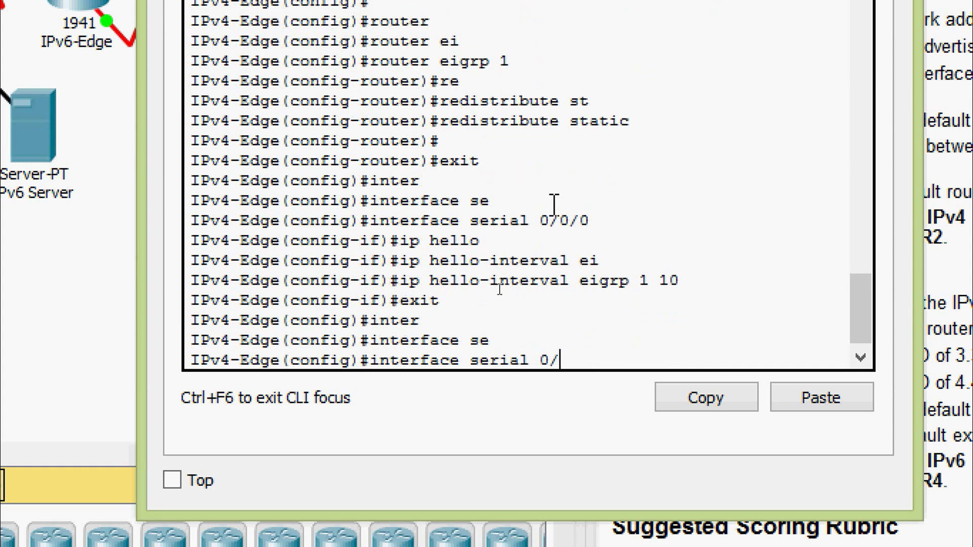
text(0/1)
key(Return)
- Set the EIGRP 1 hello interval to 10 seconds on IPv4-Edge's serial 0/0/1 interface
text(ip hello)
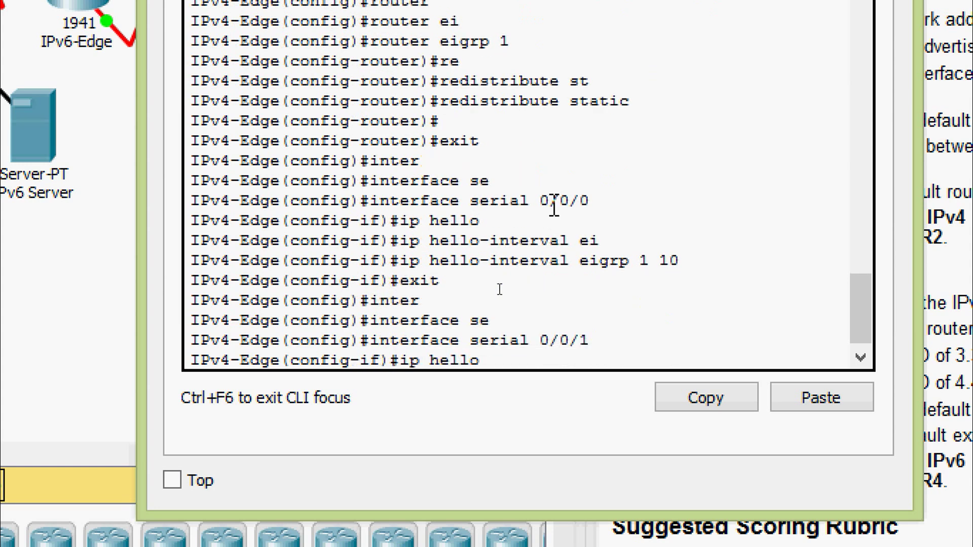
key(Tab)
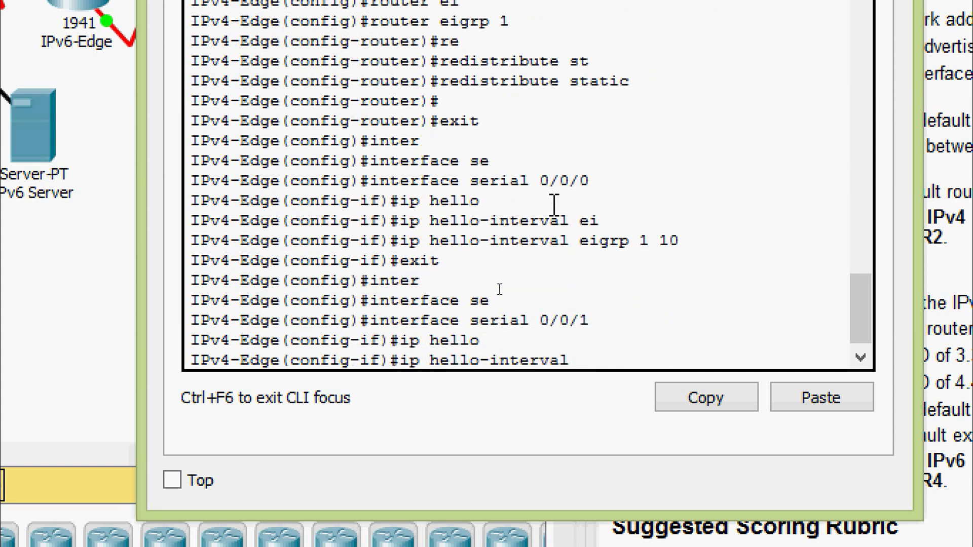
text(ei)
key(Tab)
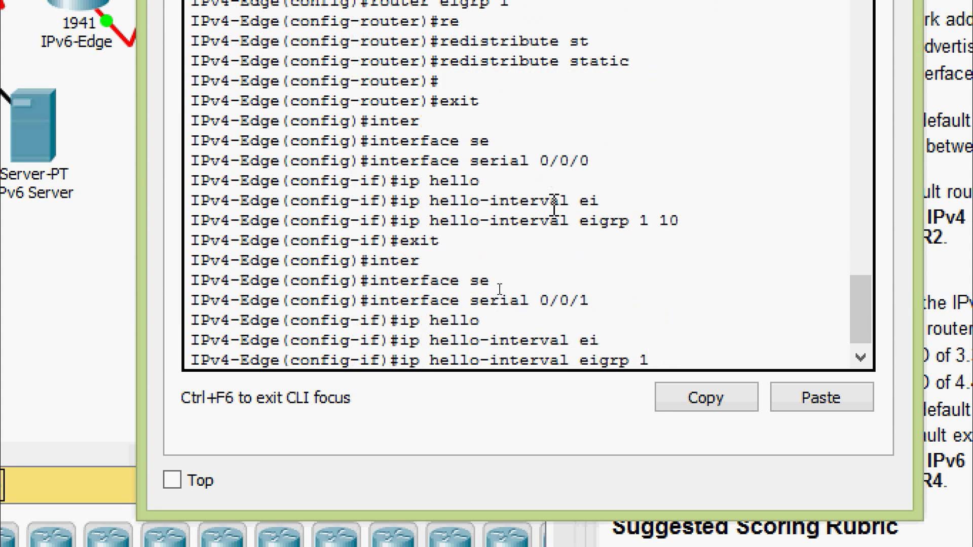
text(1 ?)
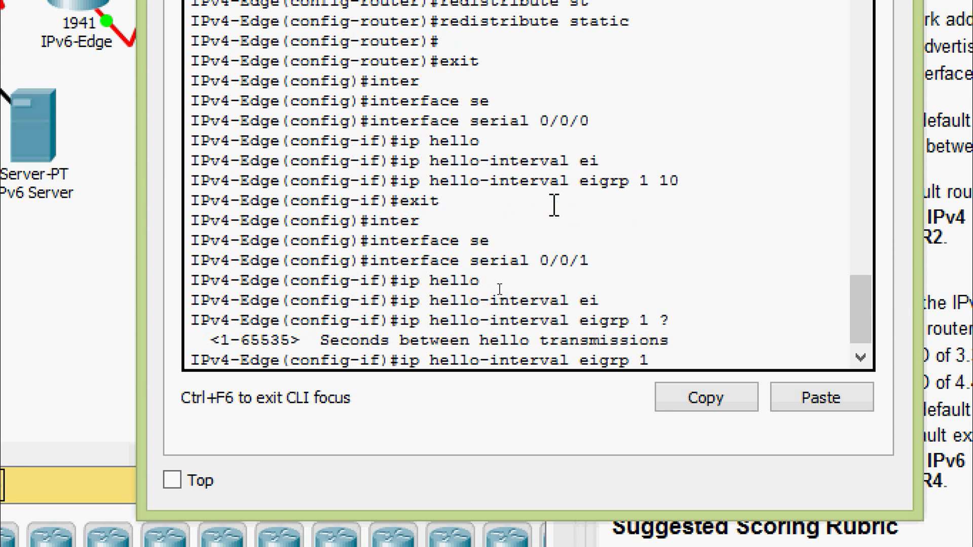
text(10)
key(Return)
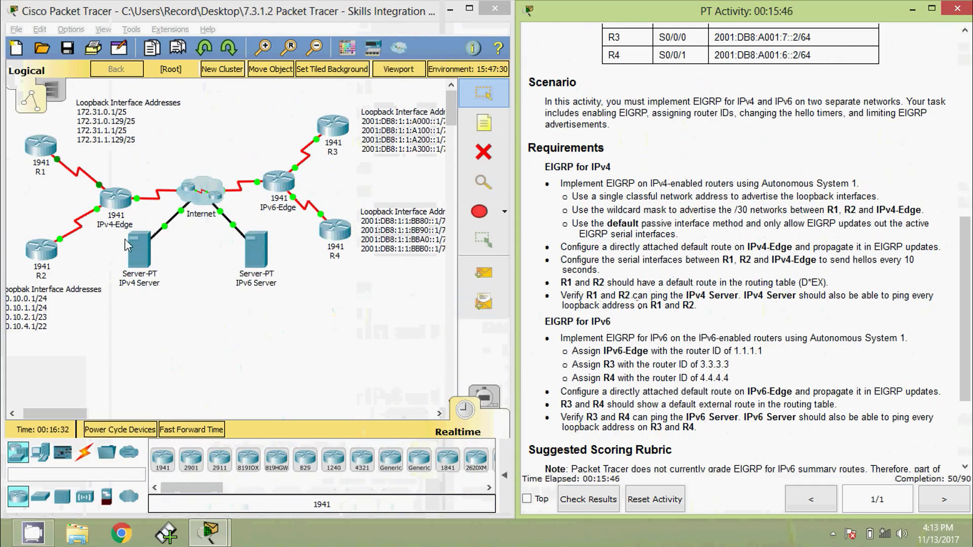
- Open R1's command line, return to privileged EXEC mode and display the IPv4 routing table with show ip route
click(45, 149)
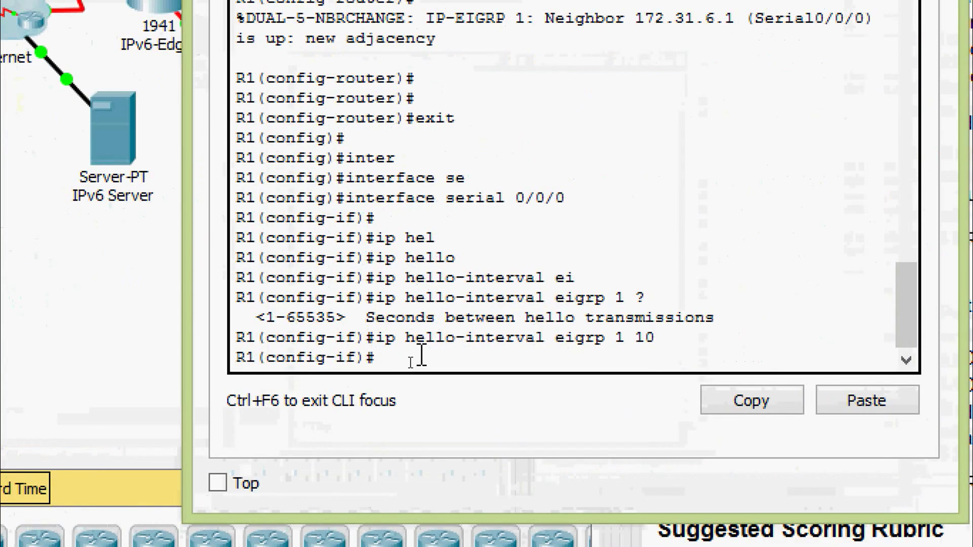
key(ctrl+z)
text(sh)
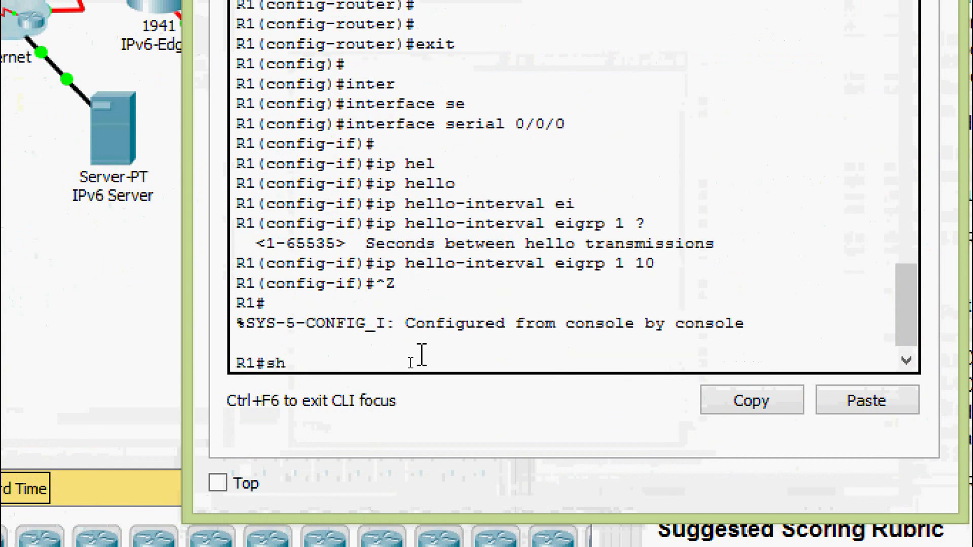
key(Tab)
text(ip rou)
key(Tab)
key(Return)
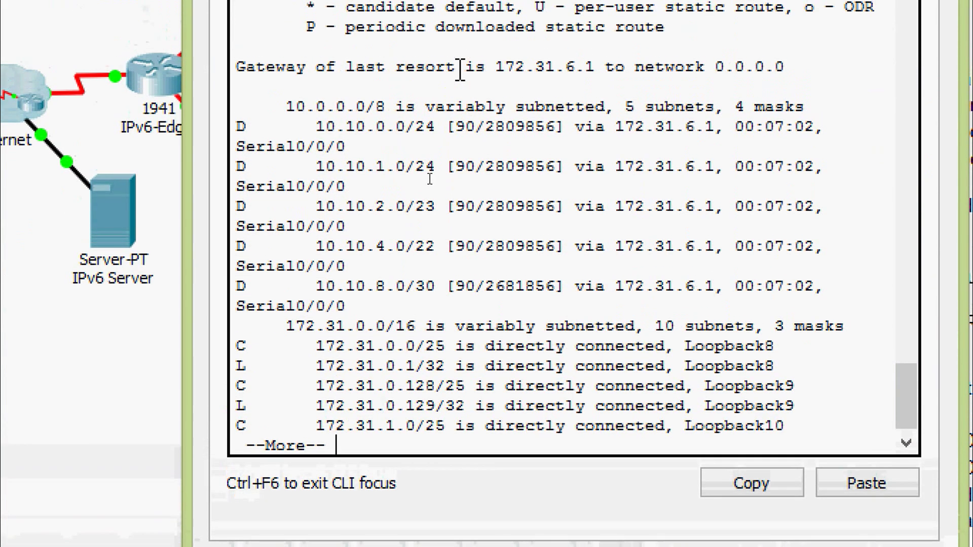
- Page through the rest of R1's routing table and examine the D*EX default route entry
key(Return)
key(Return)
key(Return)
key(Return)
key(Return)
key(Return)
key(Return)
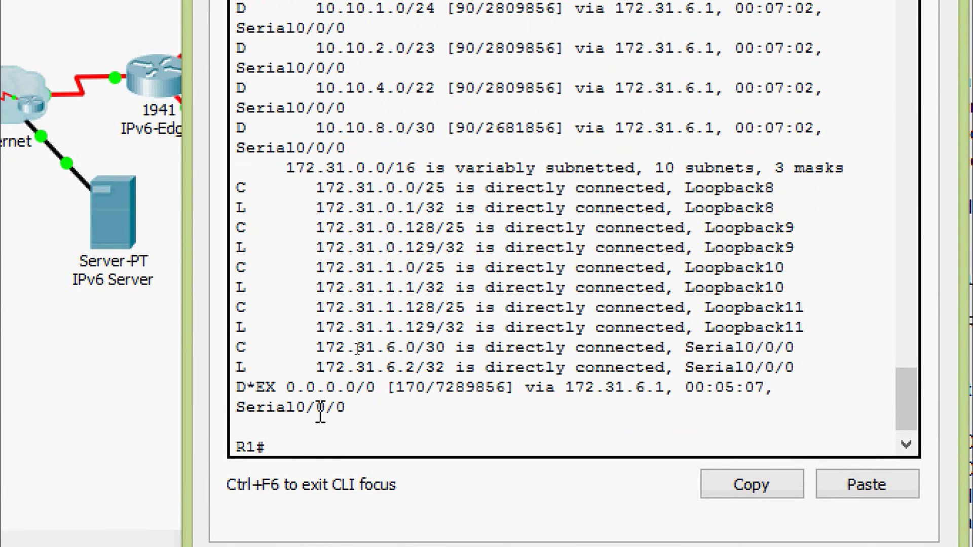
triple_click(363, 408)
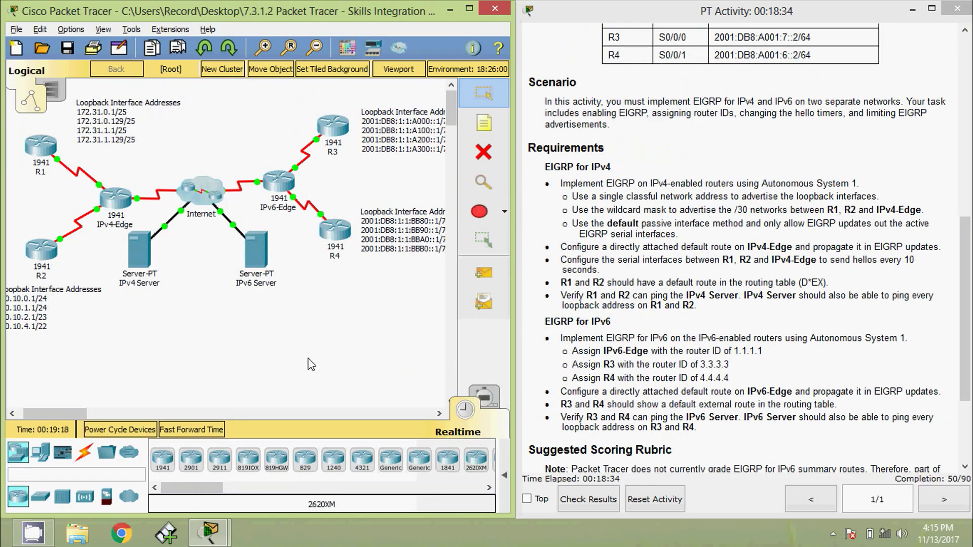
- Open R2's command line, return to privileged EXEC mode and display the IPv4 routing table with show ip route
click(42, 248)
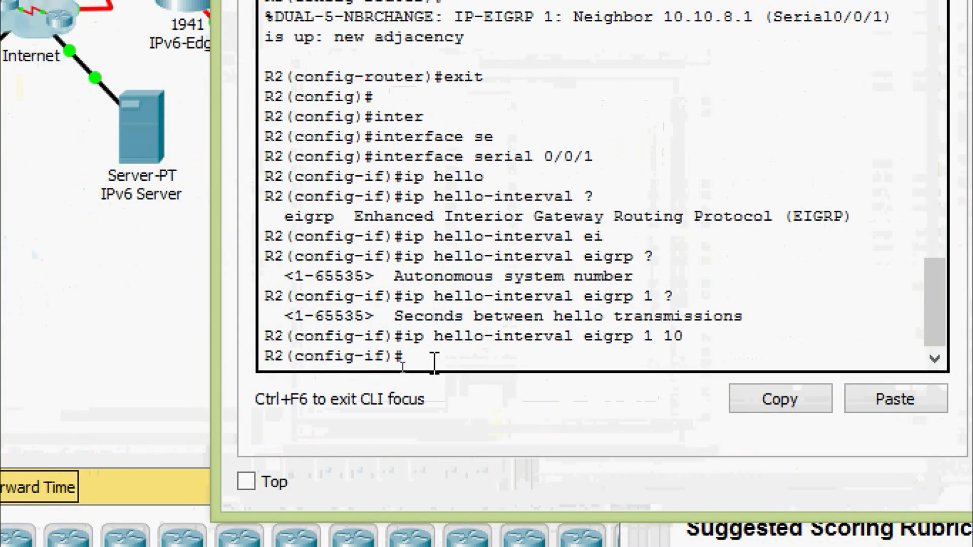
key(ctrl+z)
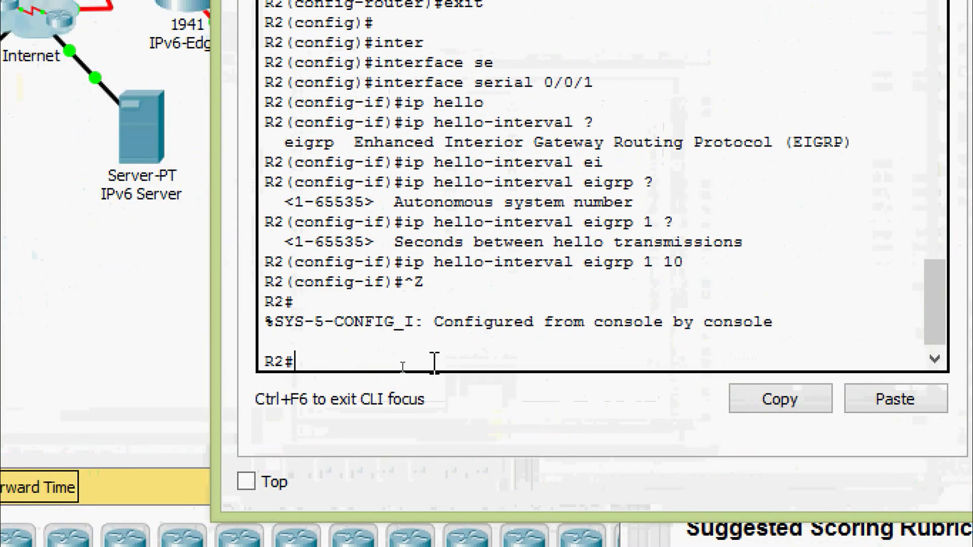
key(Return)
text(sh)
key(Tab)
text(ip rou)
key(Tab)
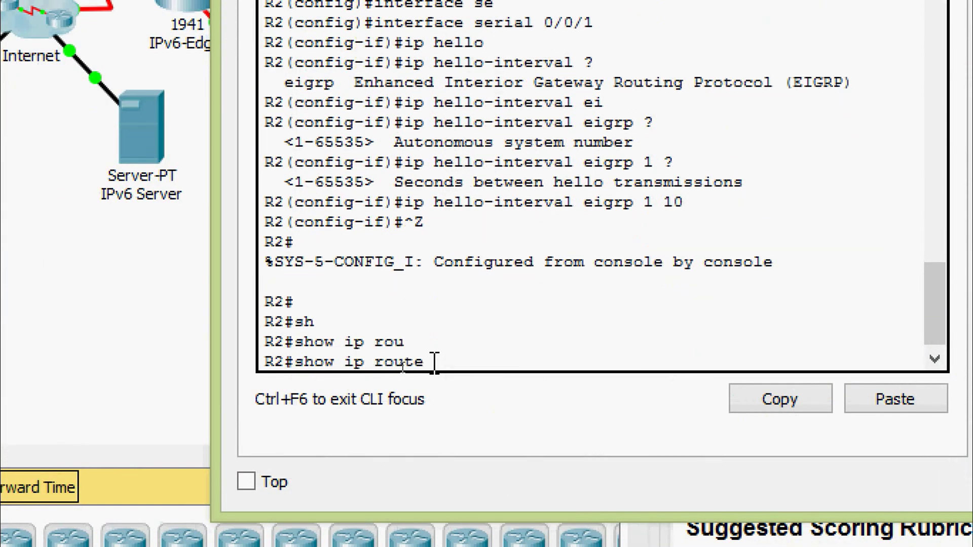
key(Return)
- Page through the rest of R2's routing table, examine the D*EX default route entry and close R2's window
key(Return)
key(Return)
key(Return)
key(Return)
key(Return)
key(Return)
key(Return)
key(Return)
key(Return)
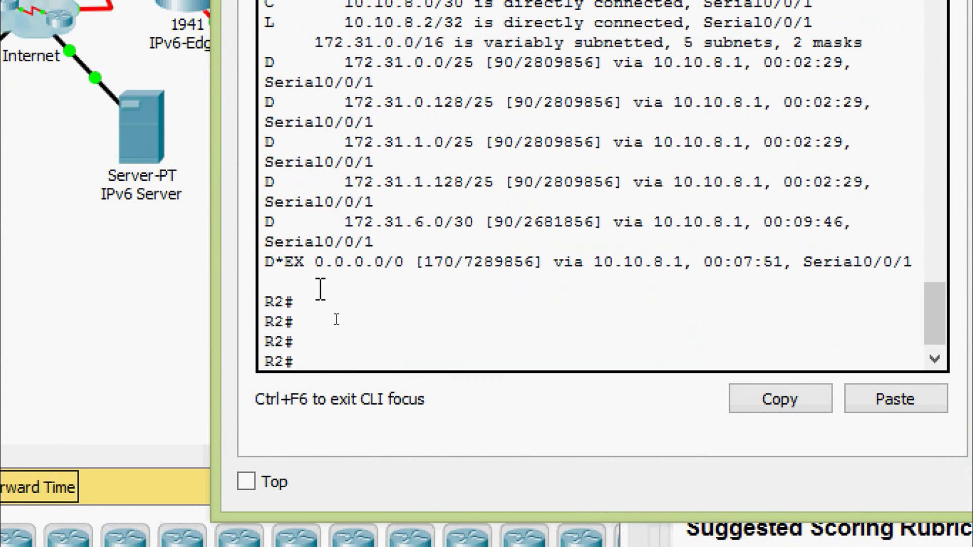
drag(265, 261, 902, 281)
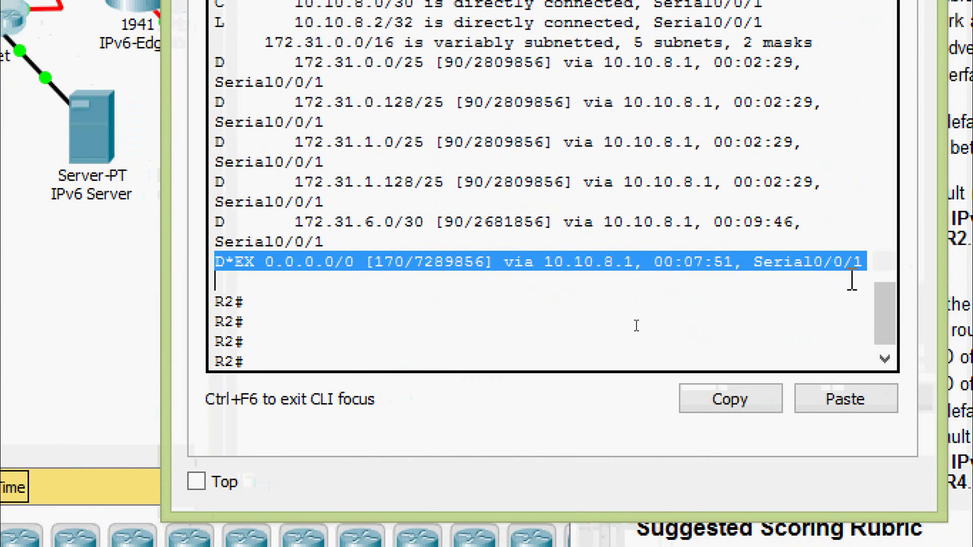
click(961, 284)
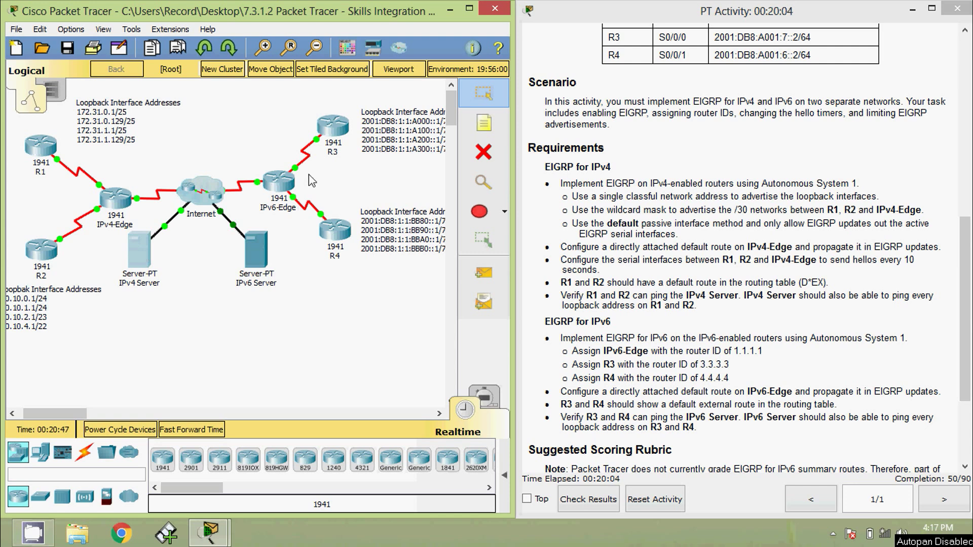
- Run ipconfig in the IPv4 Server's command prompt and copy its IP address, then close the server's window
click(145, 251)
click(343, 93)
click(452, 151)
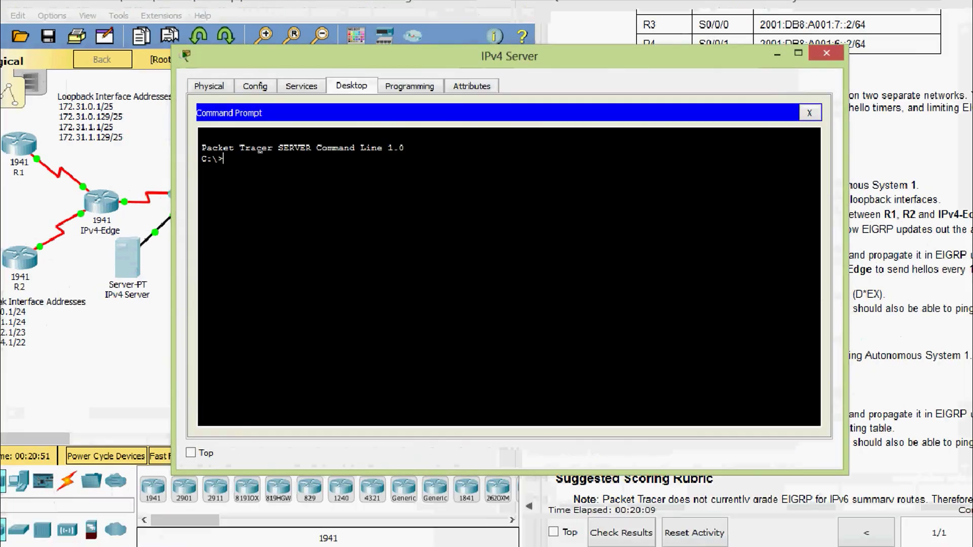
text(ipconfig)
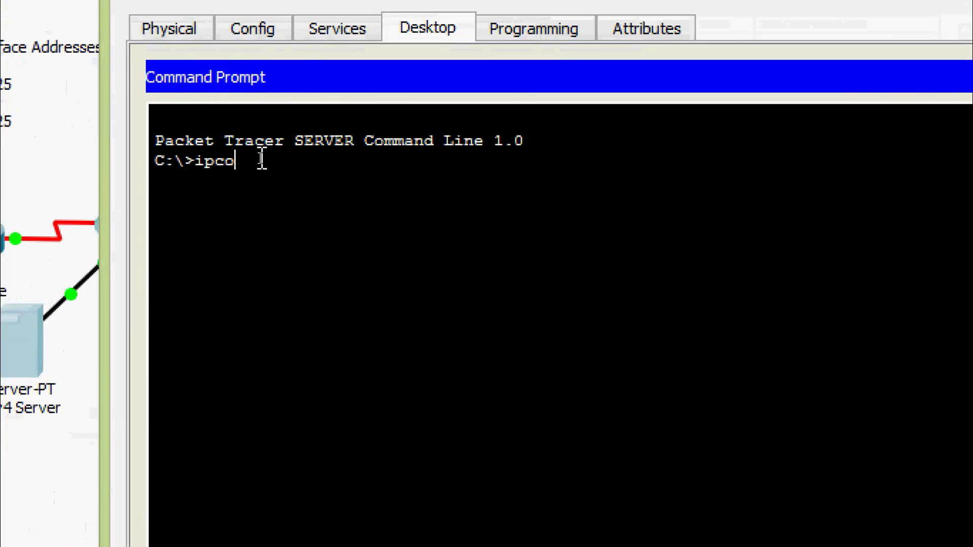
key(Return)
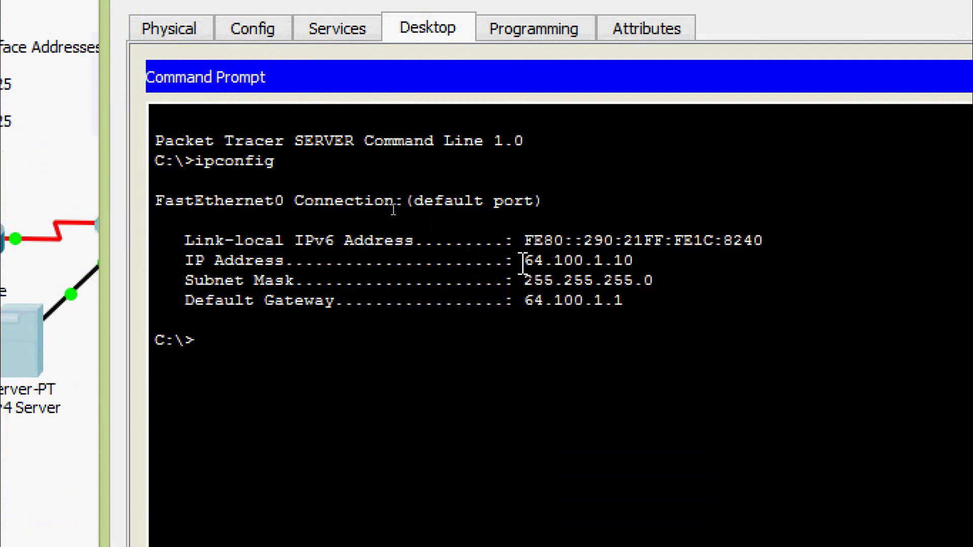
drag(522, 263, 627, 252)
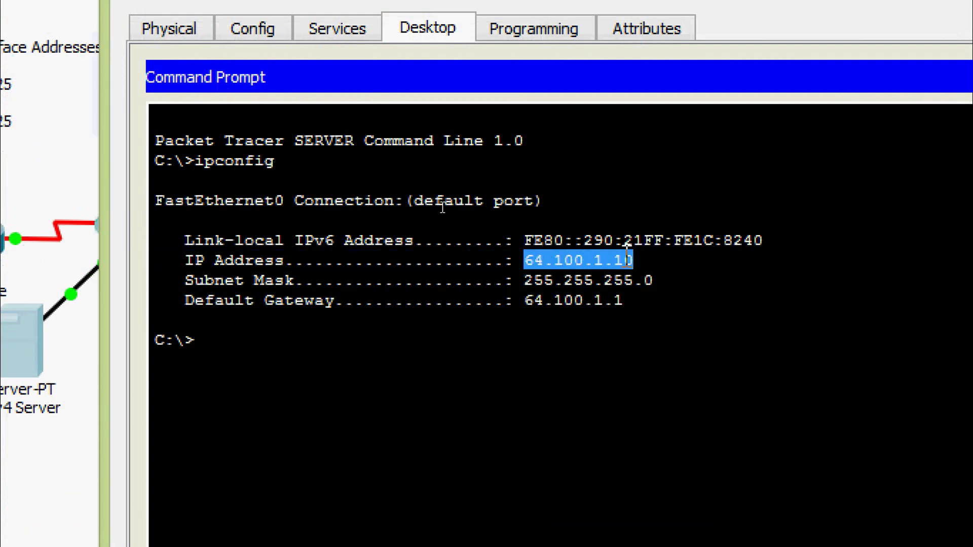
right_click(628, 254)
click(652, 278)
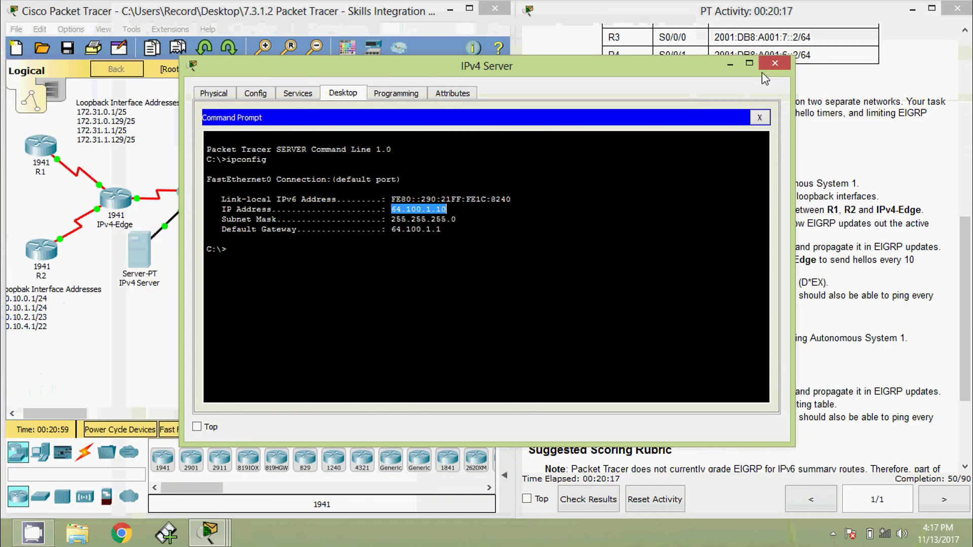
click(768, 66)
- Ping the IPv4 Server at 64.100.1.10 from R1's command line
click(41, 145)
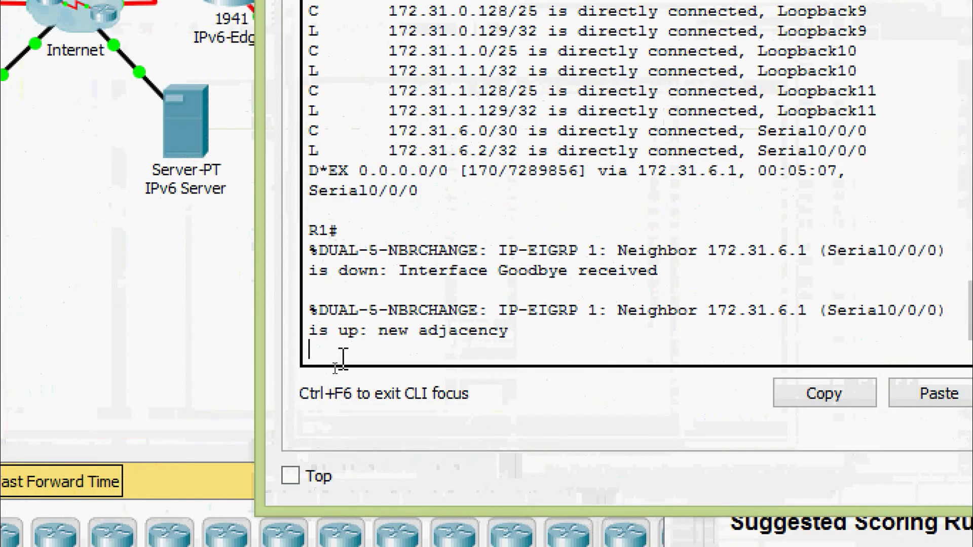
key(Return)
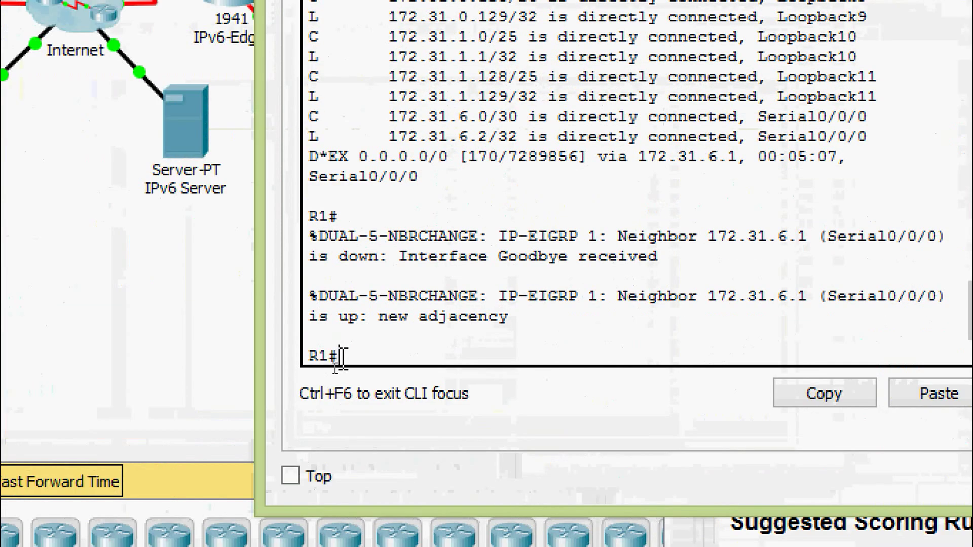
text(ping)
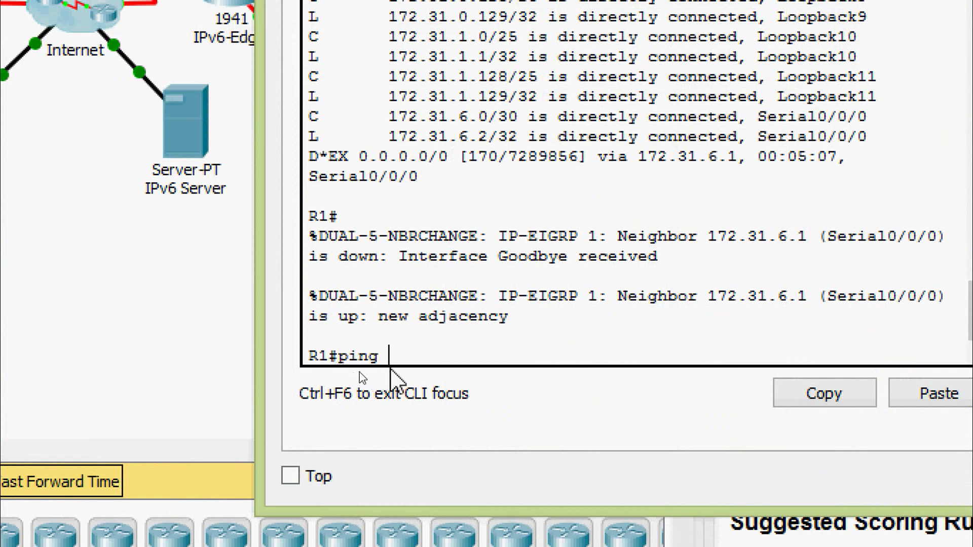
right_click(404, 357)
click(439, 403)
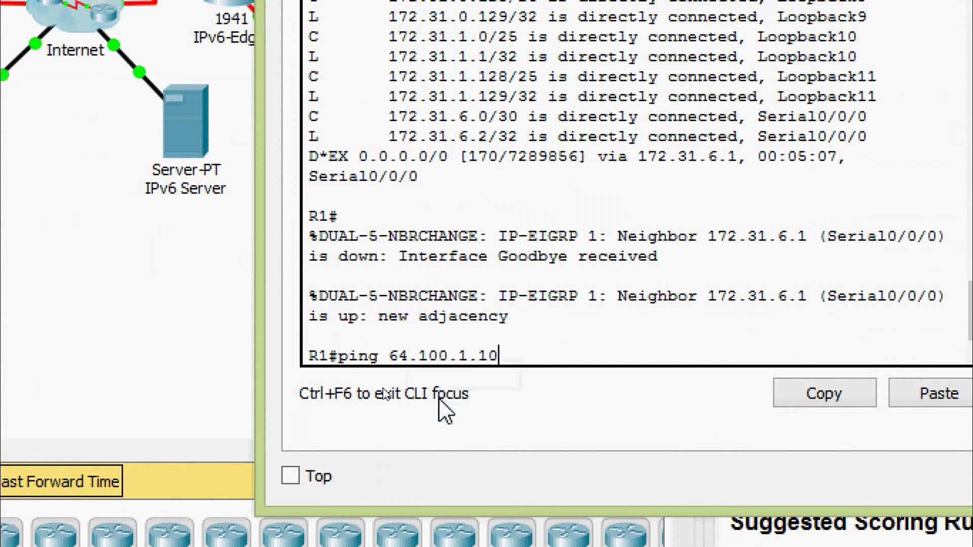
key(Return)
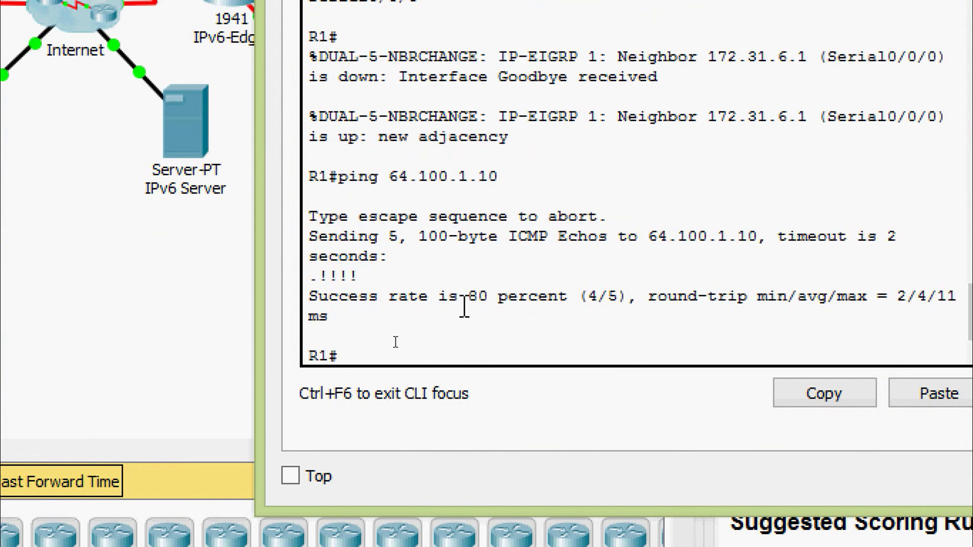
- Repeat R1's ping to 64.100.1.10, examine the success rate and close R1's window
key(Up)
key(Return)
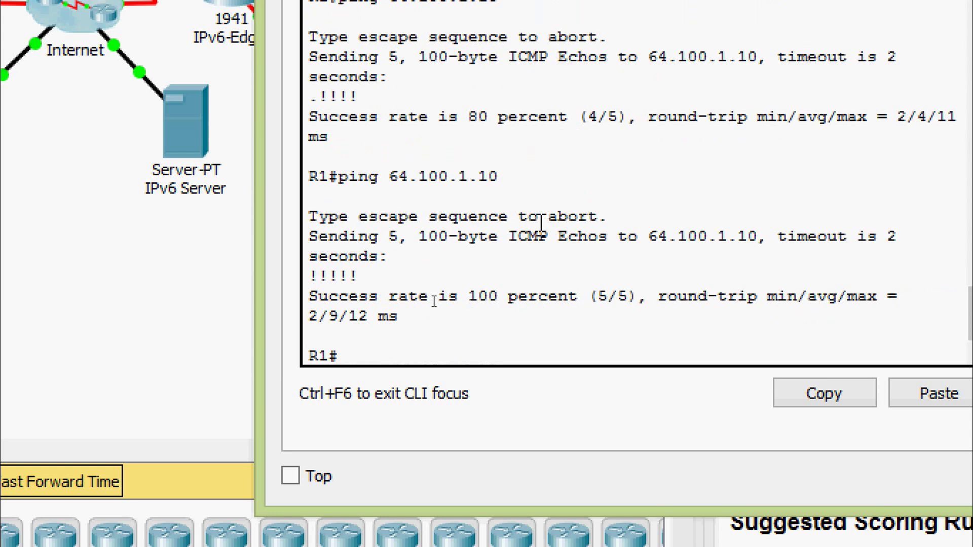
drag(439, 296, 561, 304)
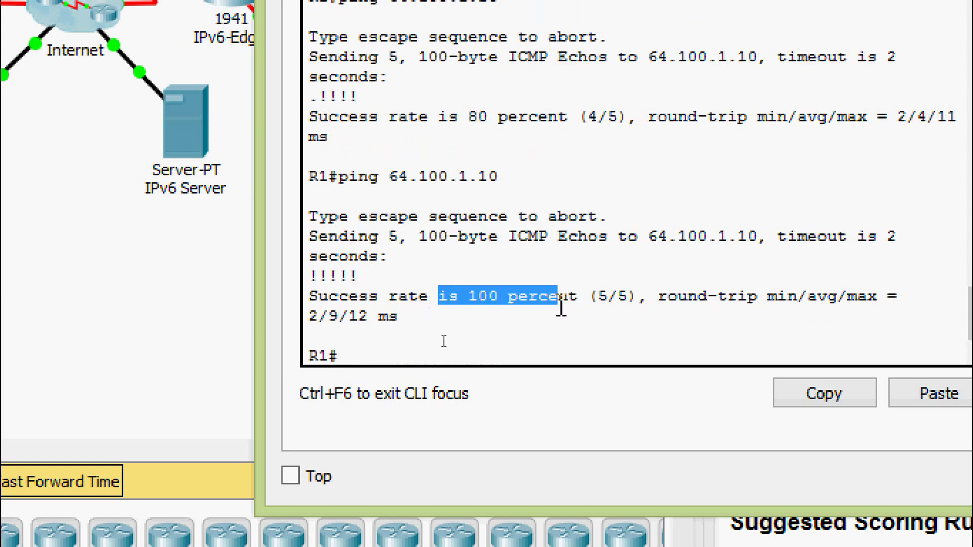
click(653, 67)
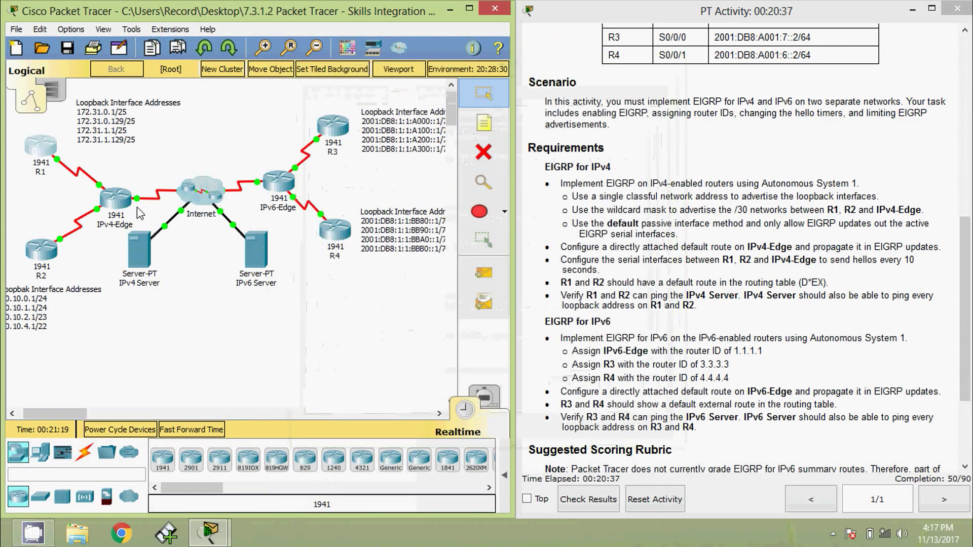
- Ping the IPv4 Server at 64.100.1.10 from R2's command line
click(50, 251)
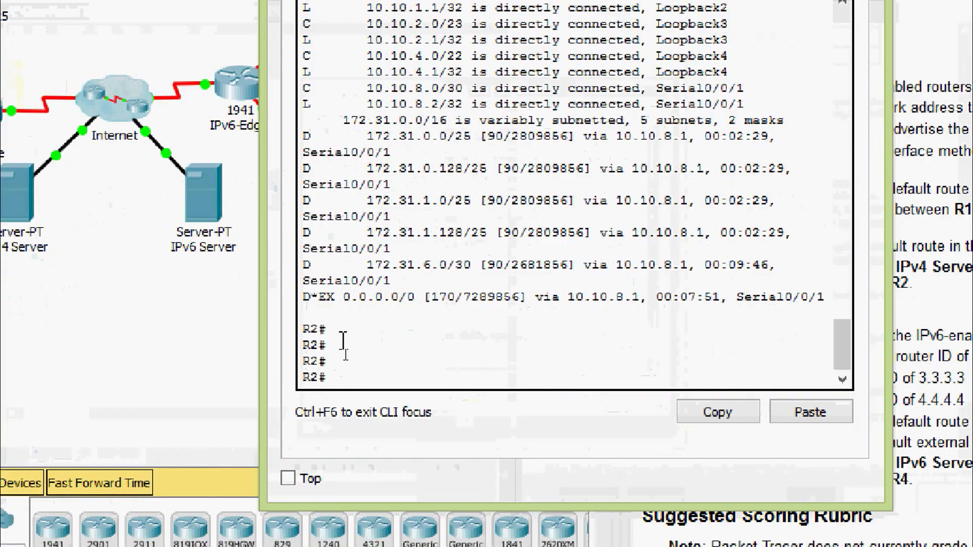
text(ping)
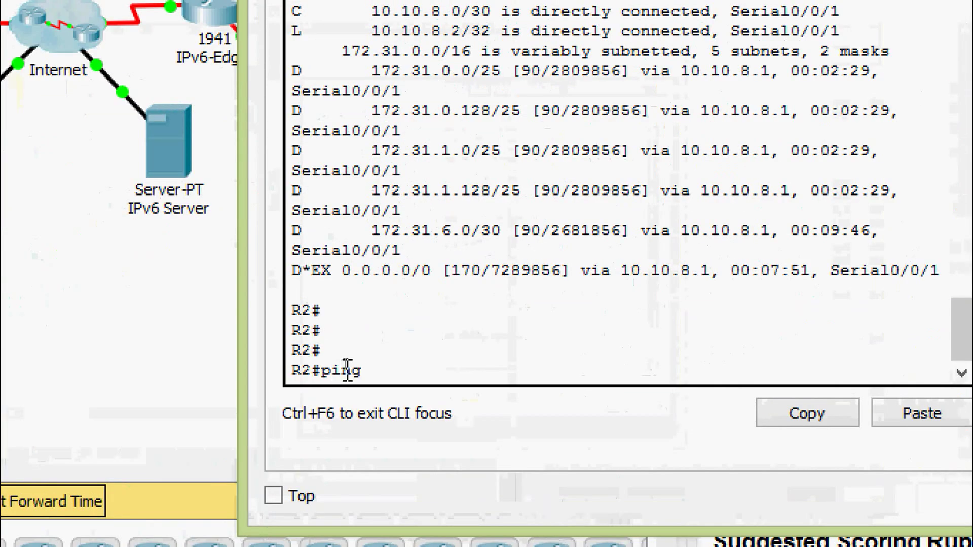
right_click(381, 371)
key(Escape)
text(64.100.1.10)
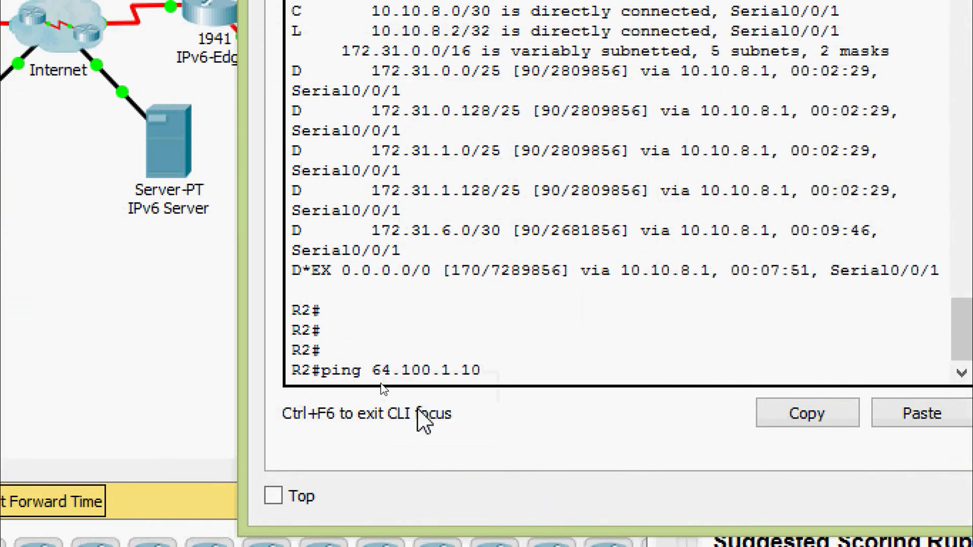
key(Return)
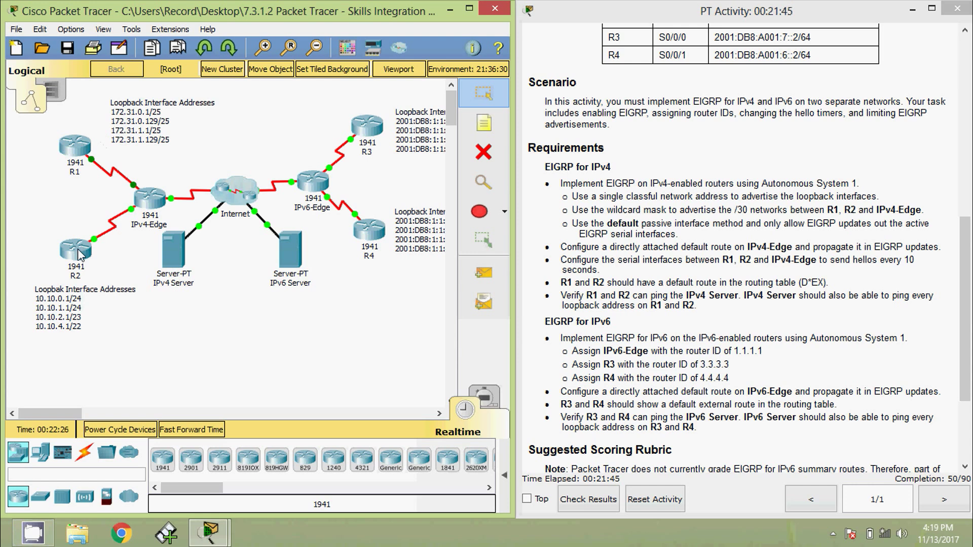
- Open the IPv4 Server's command prompt and ping R1's loopback address 172.31.0.1
click(174, 245)
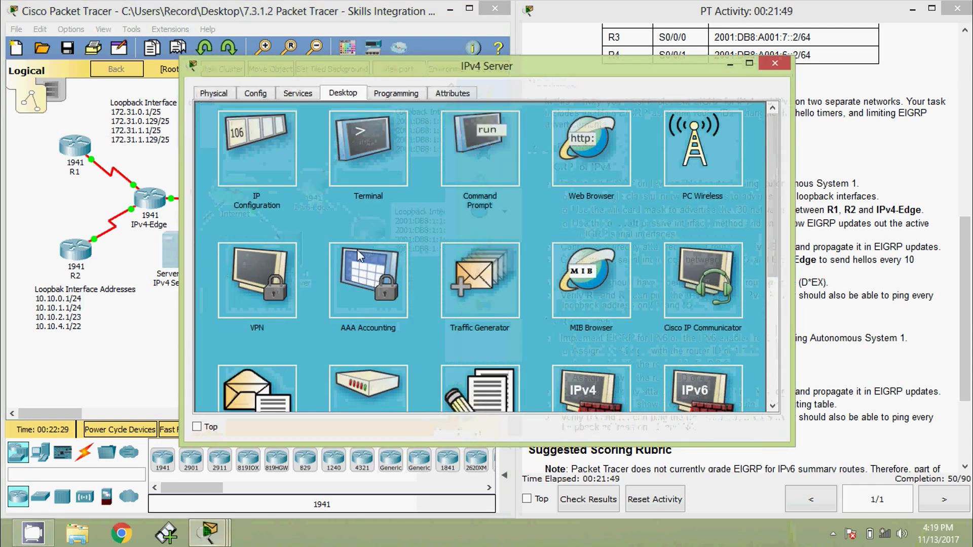
click(483, 162)
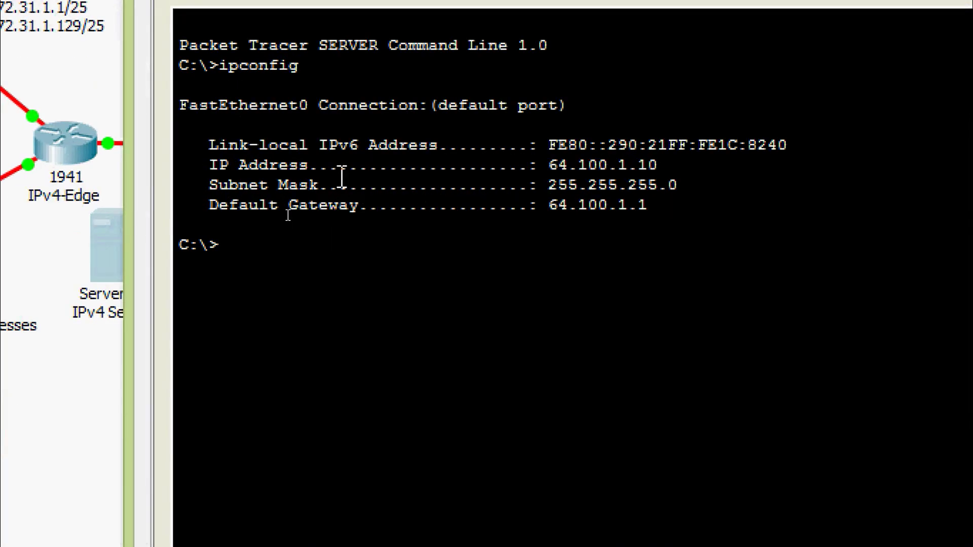
text(ping 172)
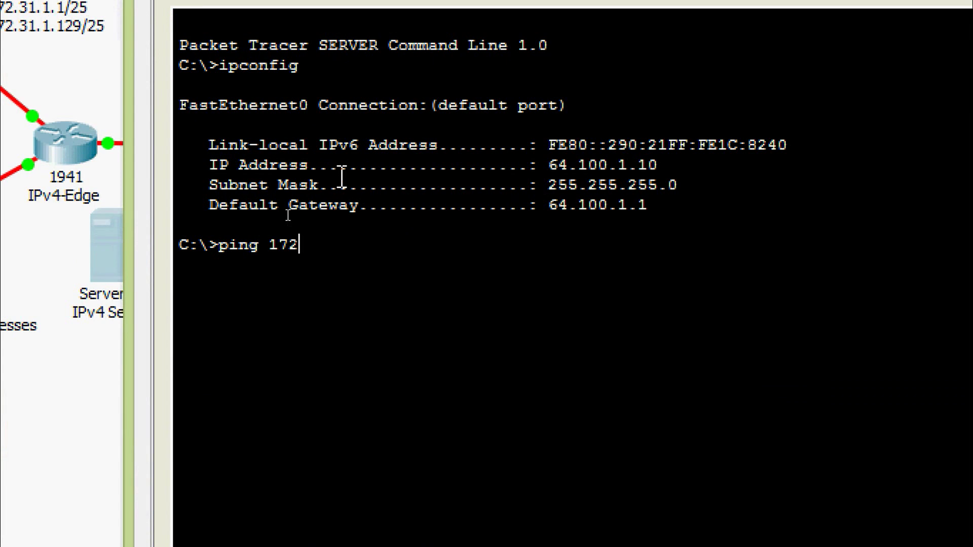
text(.31.0.1)
key(Return)
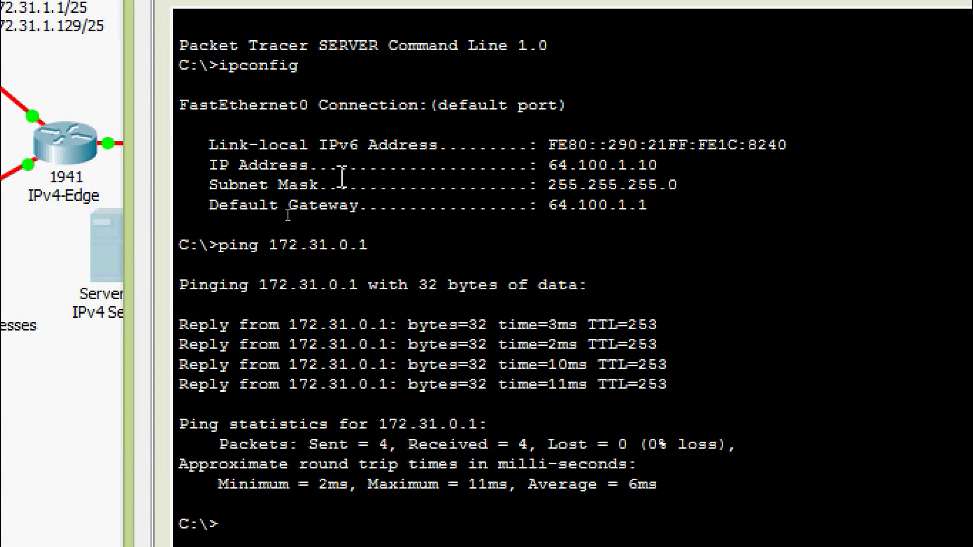
- Ping R2's loopback address 10.10.0.1 from the IPv4 Server's command prompt
text(ping)
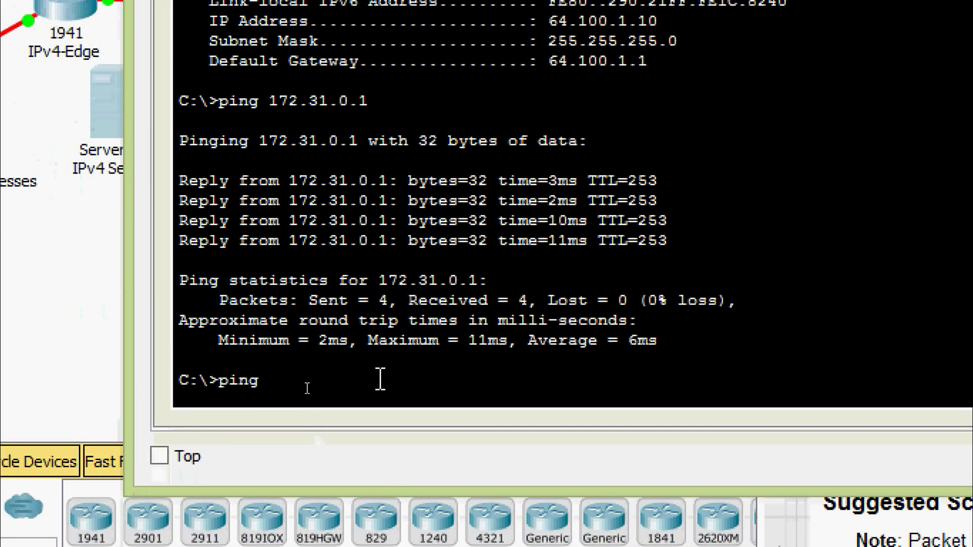
text( 10.)
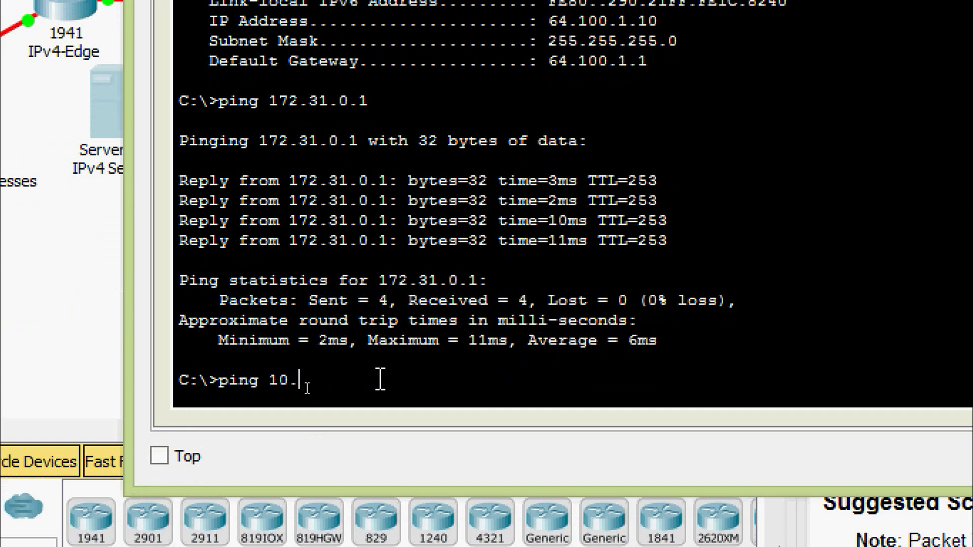
text(10)
text(.0.1)
key(Return)
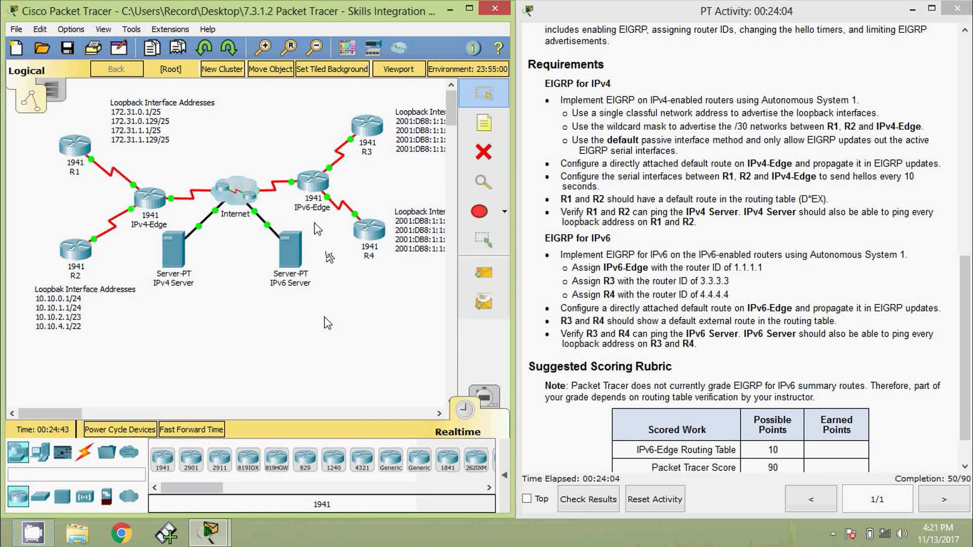
- Open the IPv6-Edge router's command line and enter privileged mode and global configuration mode
click(314, 183)
click(404, 32)
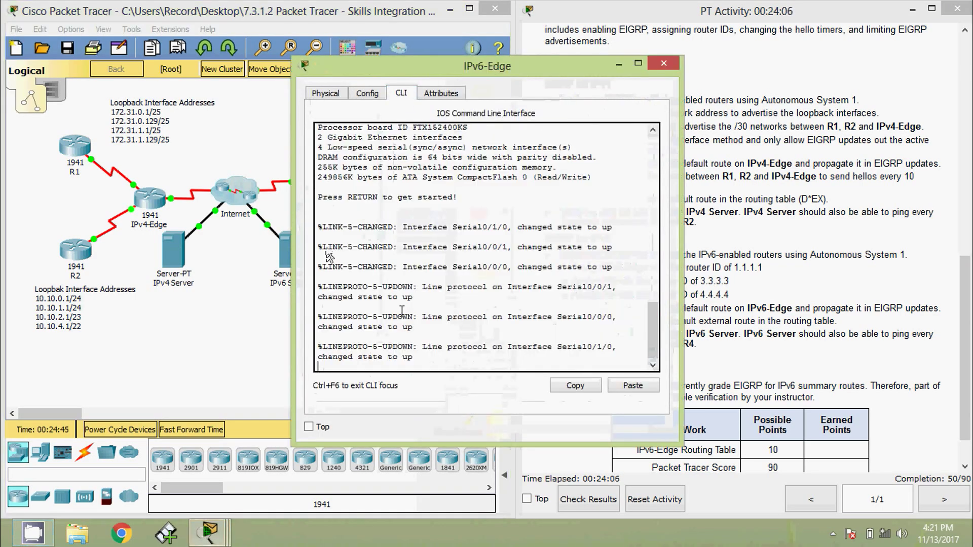
key(Return)
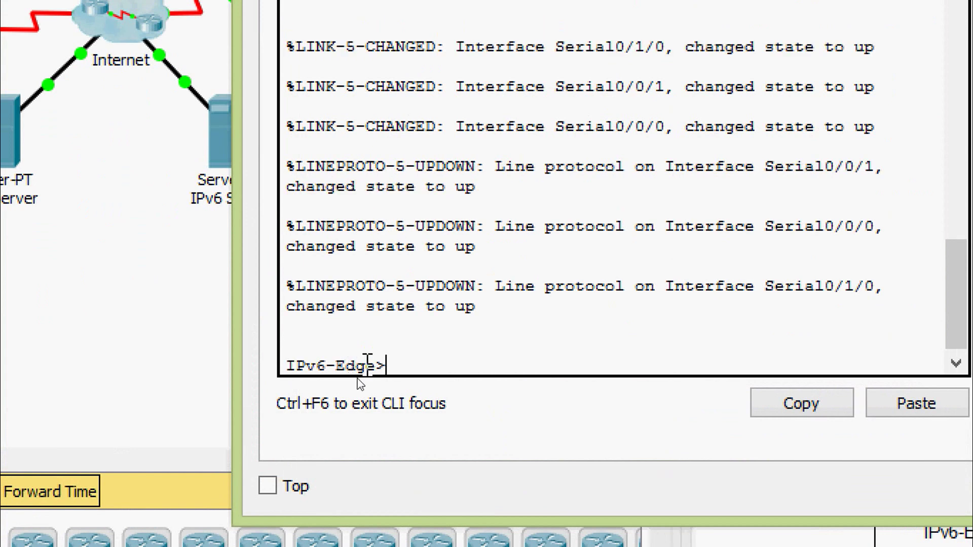
text(ena)
key(Tab)
key(Return)
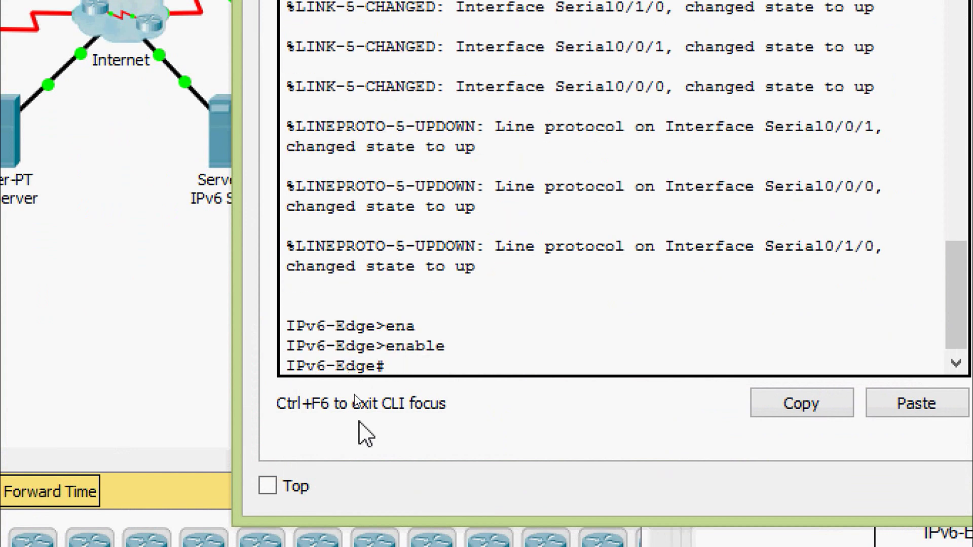
text(conf)
key(Tab)
text(t)
key(Tab)
key(Return)
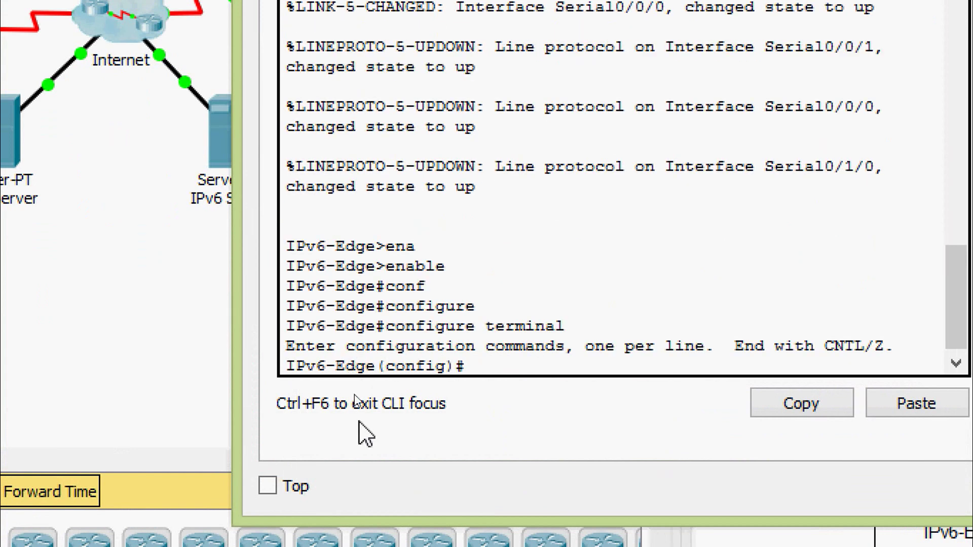
- Enable IPv6 unicast routing on IPv6-Edge with ipv6 unicast-routing
key(Return)
text(ipv)
key(Tab)
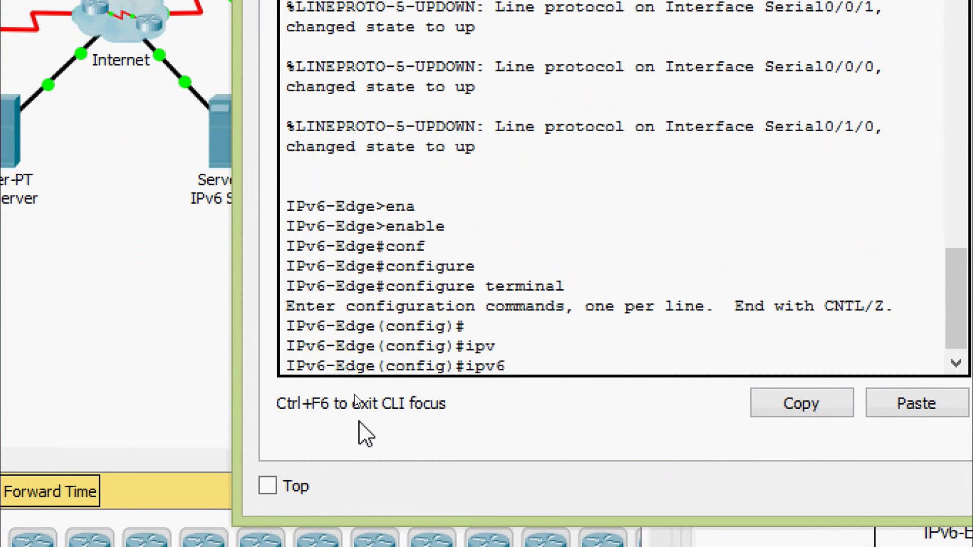
text(un)
key(Tab)
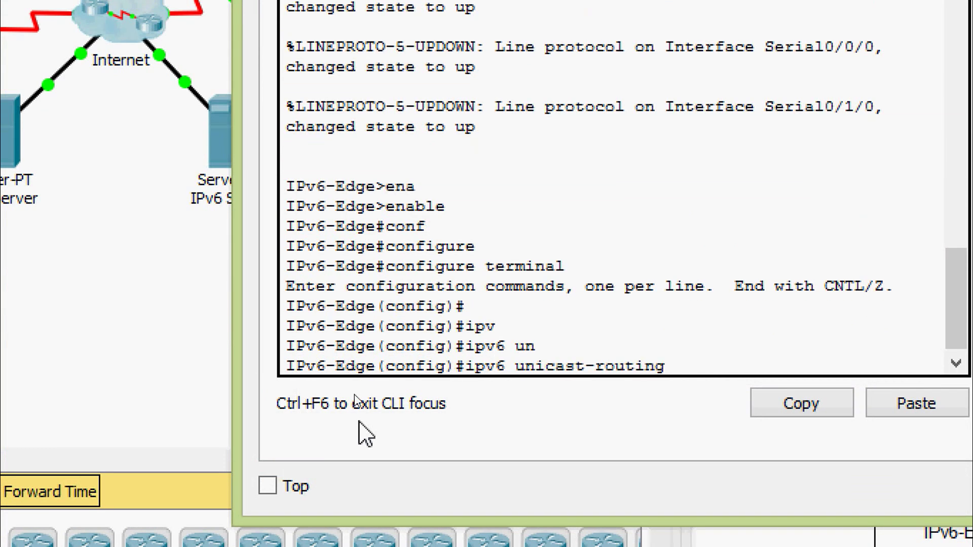
key(Return)
- Create the EIGRP for IPv6 routing process on IPv6-Edge with autonomous system 1
text(ipv)
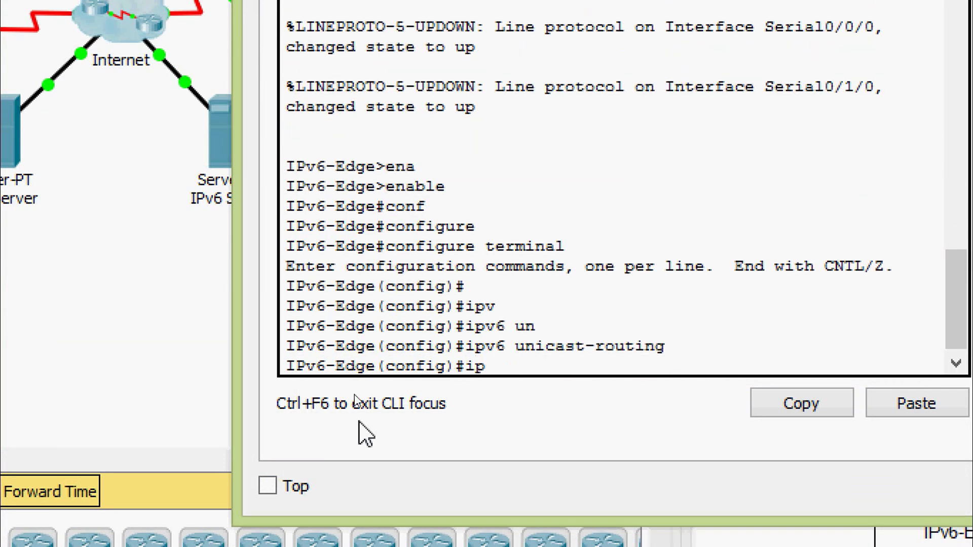
key(Tab)
text(router)
key(Tab)
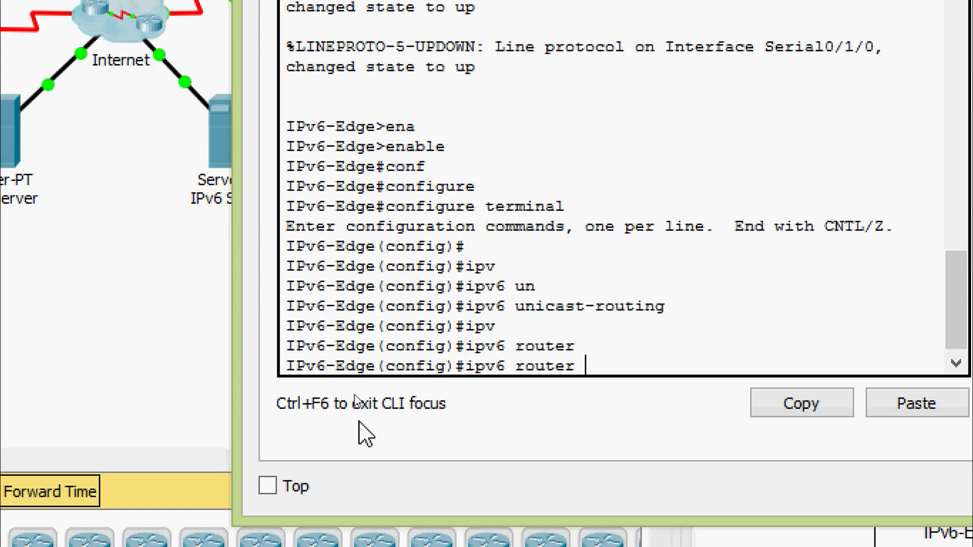
text(ei)
key(Tab)
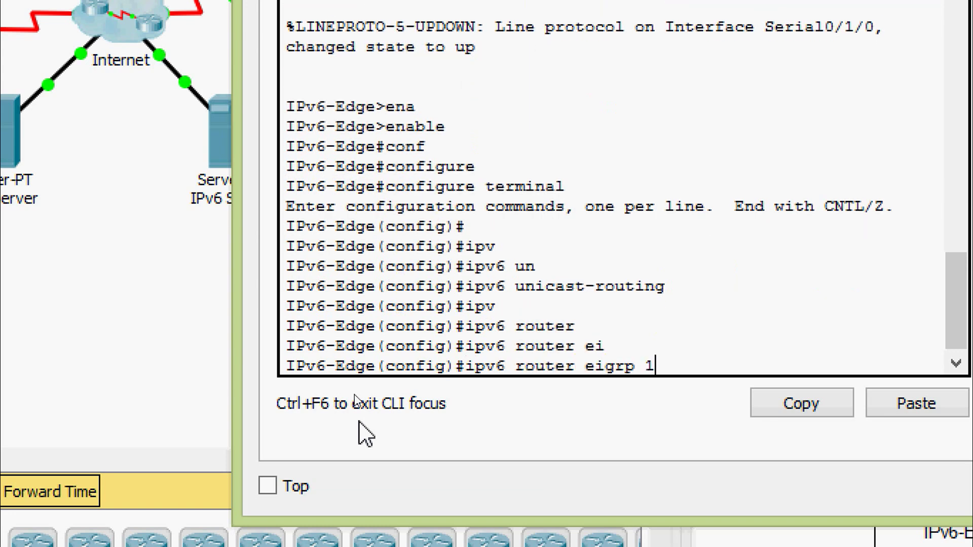
text(1)
key(Return)
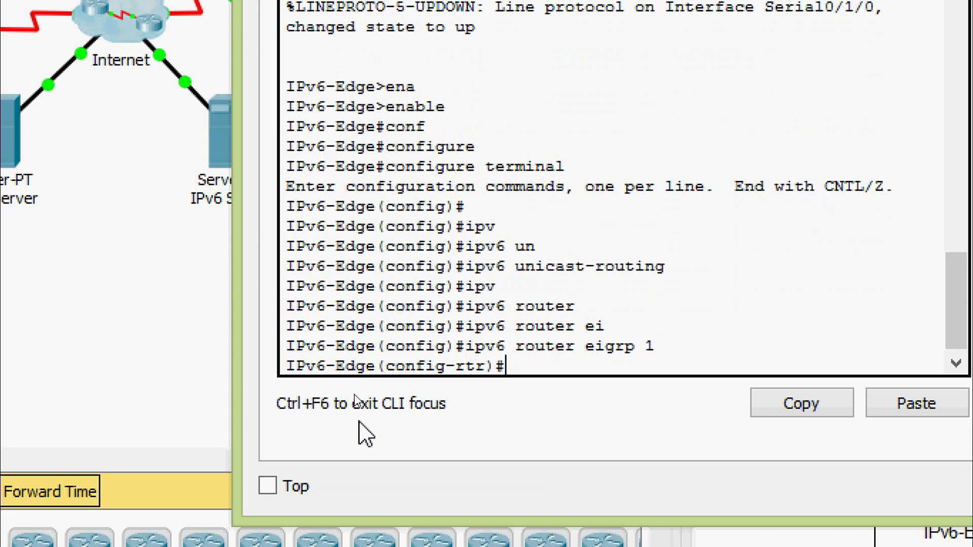
- Assign EIGRP router ID 1.1.1.1 to the IPv6 routing process on IPv6-Edge
text(ei)
key(Tab)
text(rou)
key(Tab)
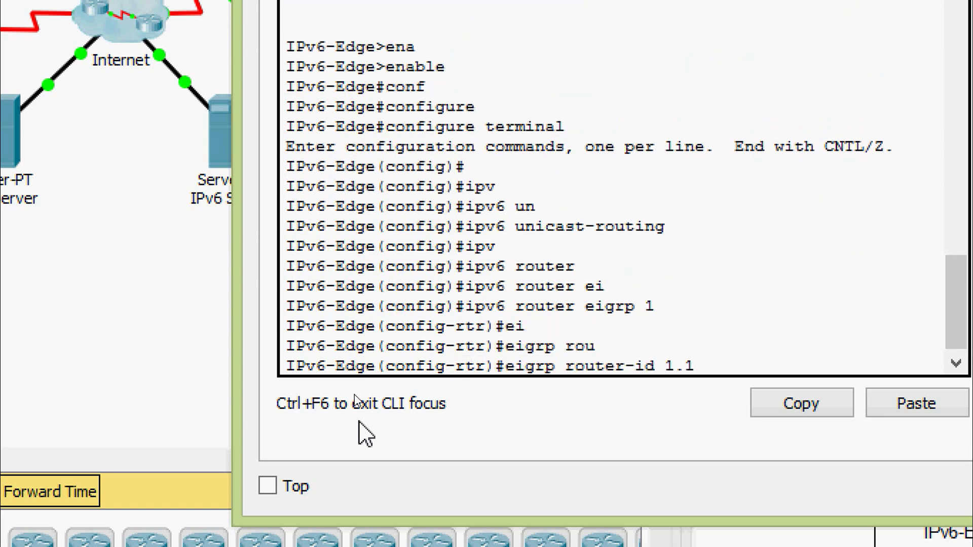
text(1.1.1.1)
key(Return)
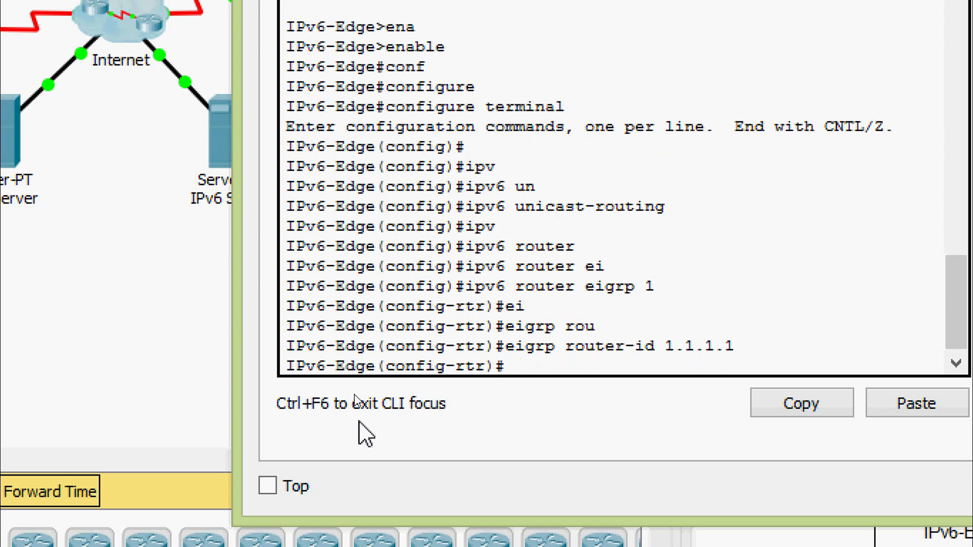
- Activate the EIGRP for IPv6 process on IPv6-Edge with no shutdown and return to global configuration mode
key(Return)
text(no)
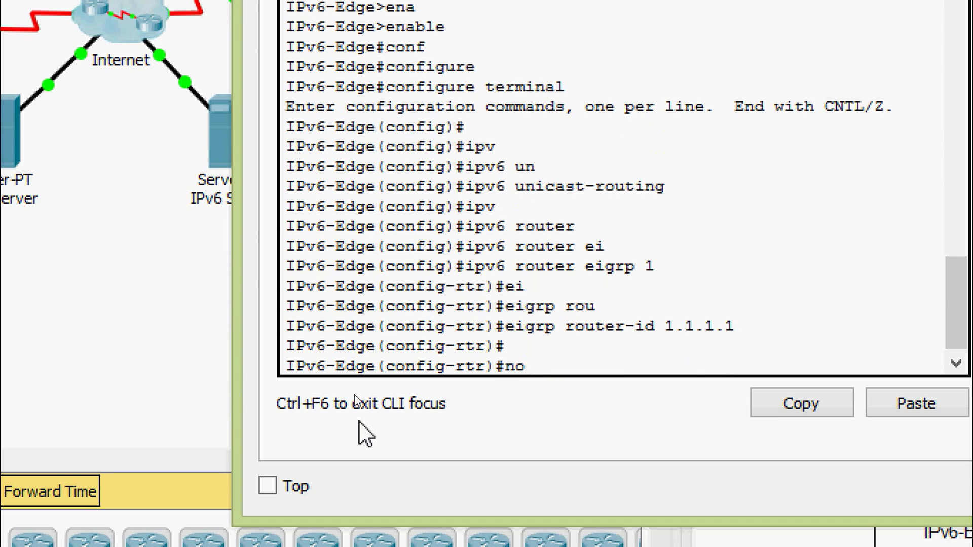
text( shu)
key(Tab)
text(q)
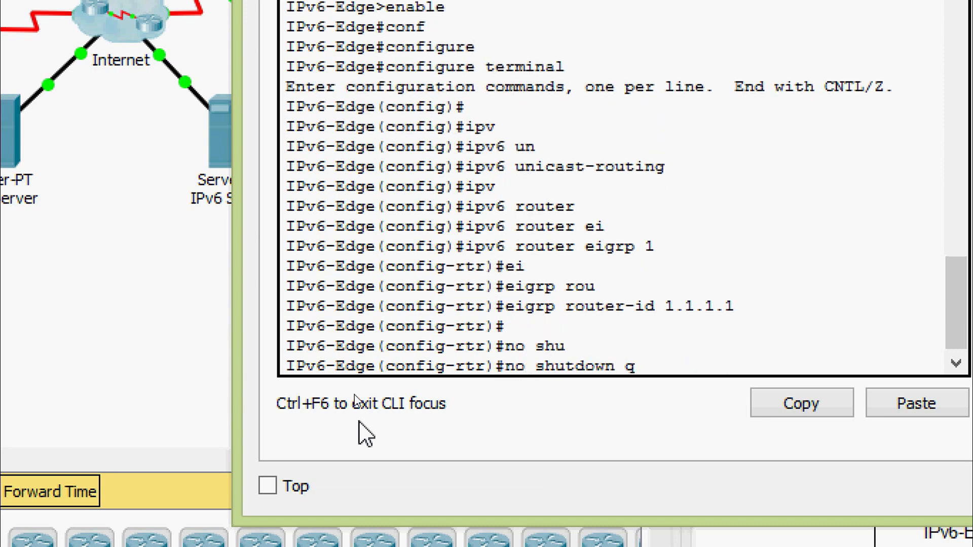
key(Return)
key(Return)
key(Return)
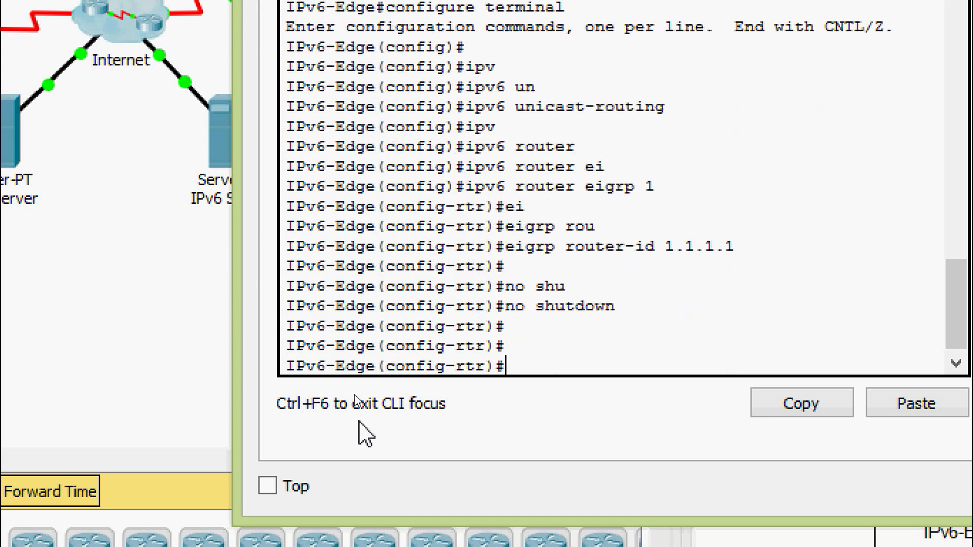
text(exit)
key(Return)
- Enable EIGRP for IPv6 autonomous system 1 on IPv6-Edge's serial 0/0/0 interface and exit interface configuration
text(inter)
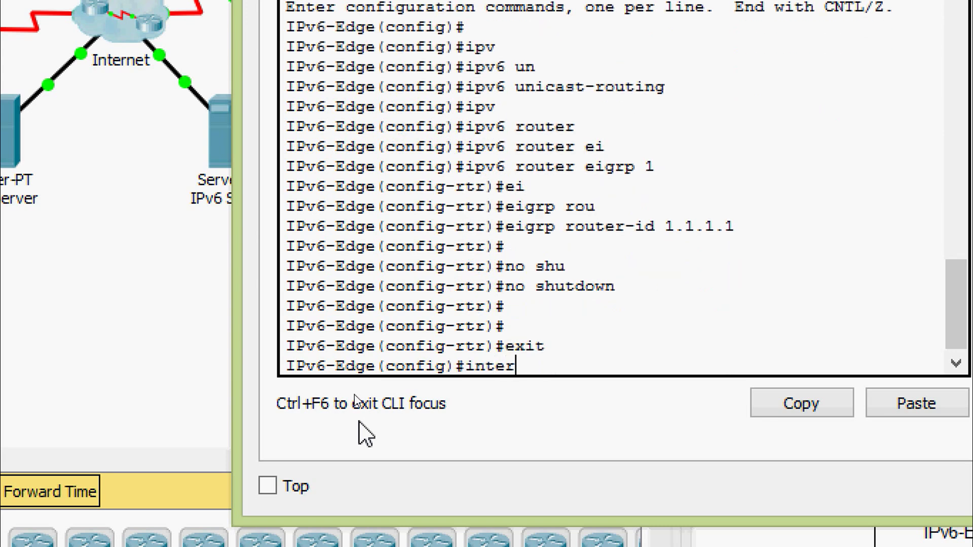
key(Tab)
text(se)
key(Tab)
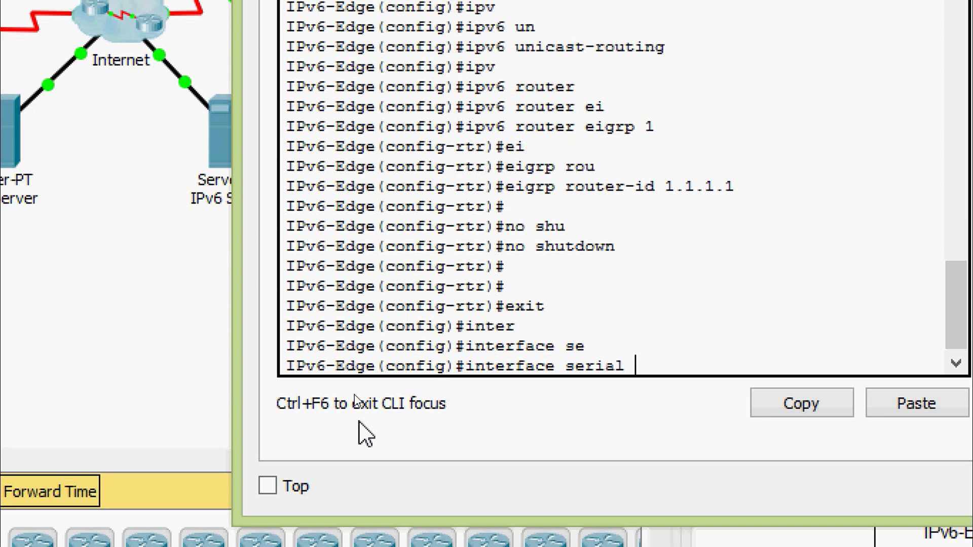
text(0/0/0)
key(Return)
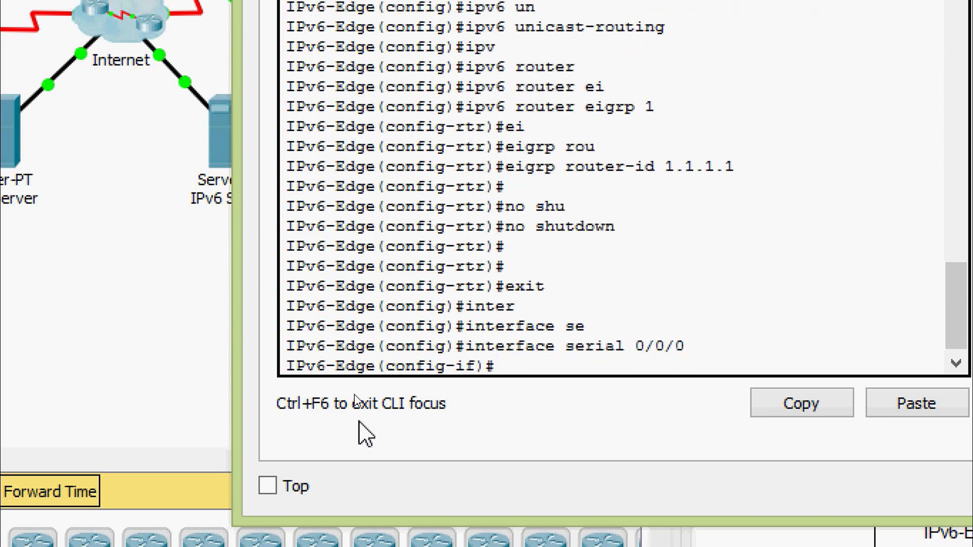
text(ipv)
key(Tab)
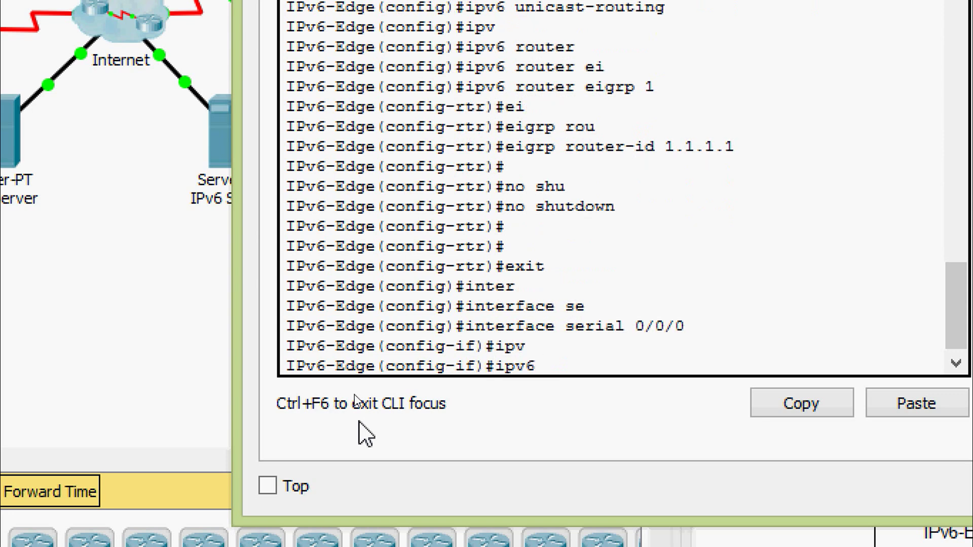
text(ei)
key(Tab)
key(Return)
key(Return)
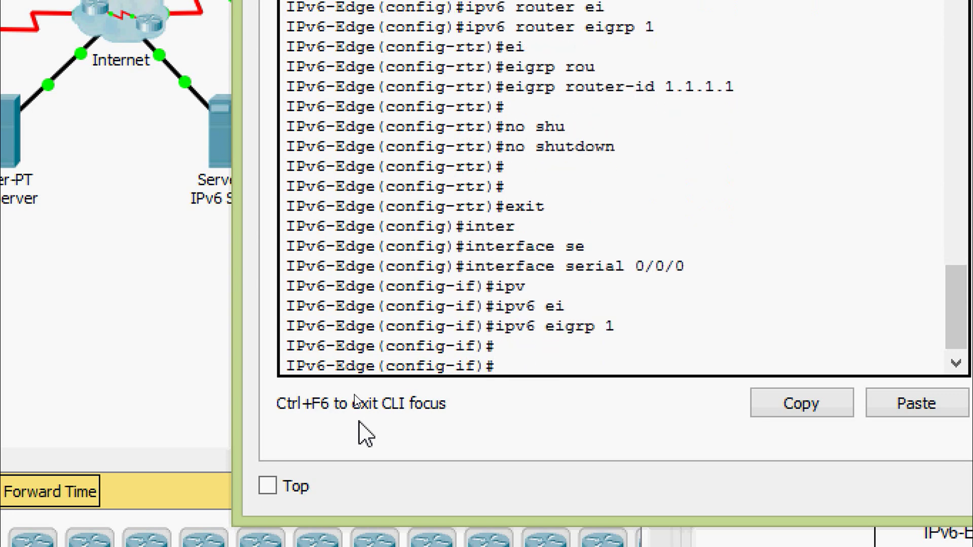
text(exit)
key(Return)
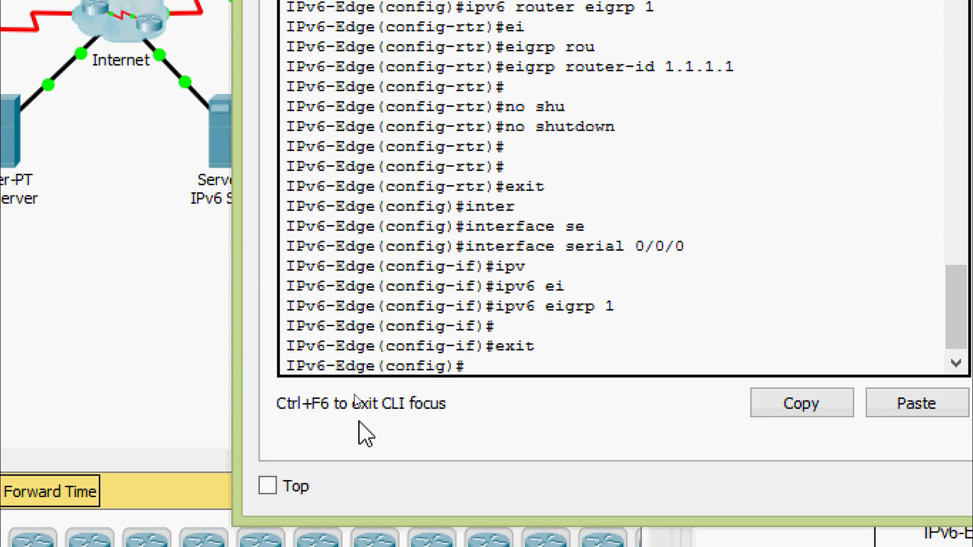
- Enable EIGRP for IPv6 autonomous system 1 on IPv6-Edge's serial 0/0/1 interface
text(inter)
key(Tab)
text(se)
key(Tab)
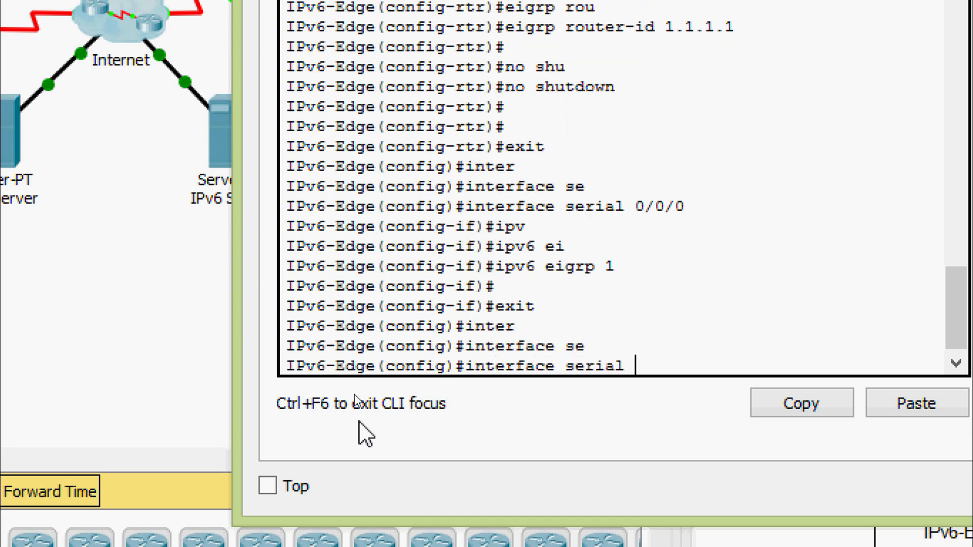
text(0/0/)
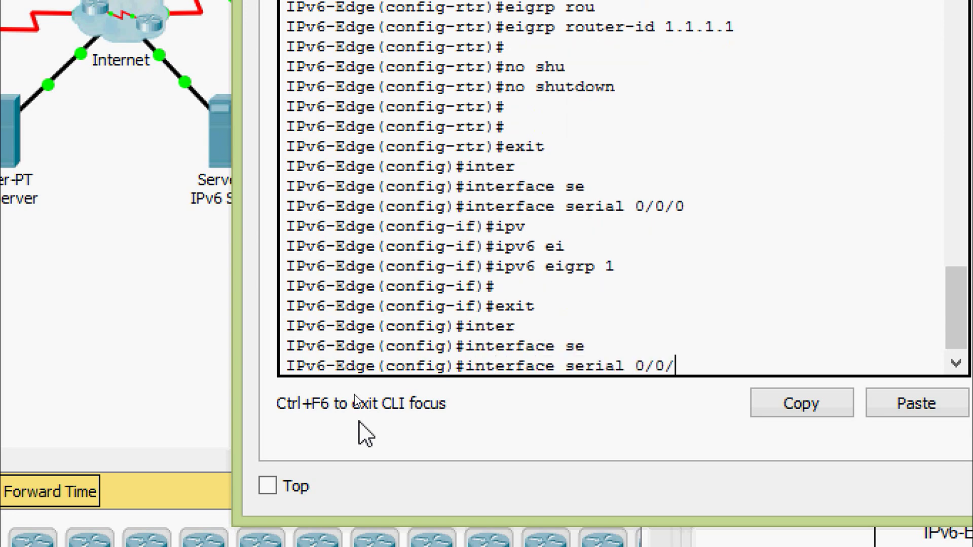
text(1)
key(Return)
text(ipv)
key(Tab)
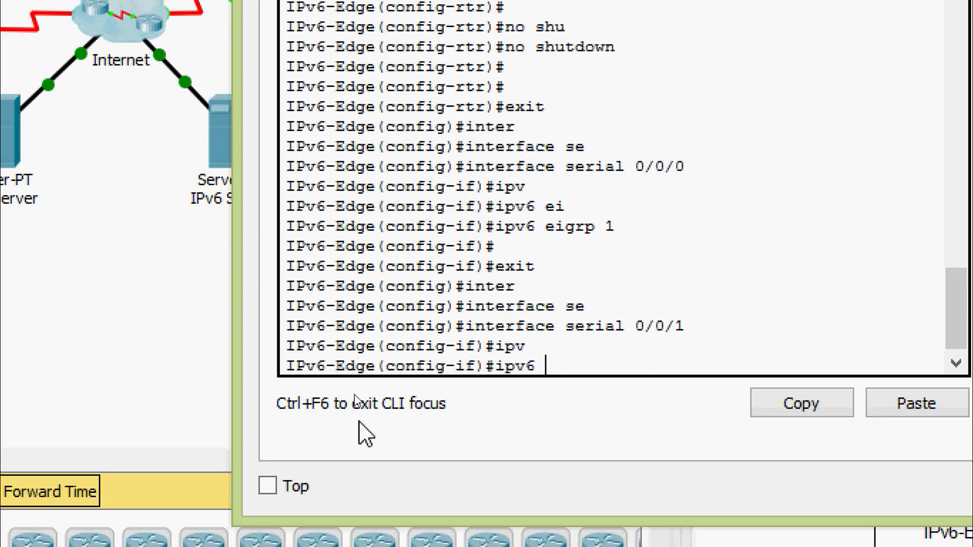
text(ei)
key(Tab)
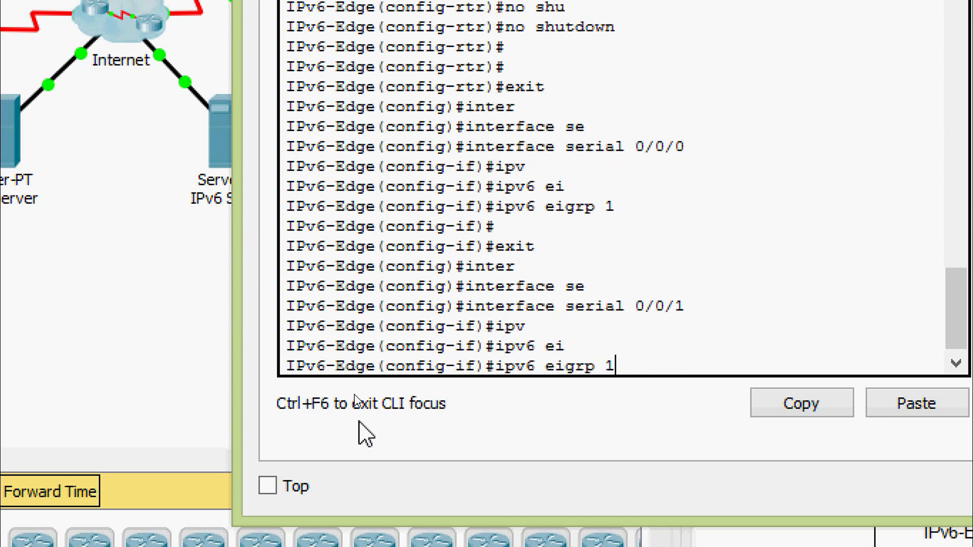
key(Return)
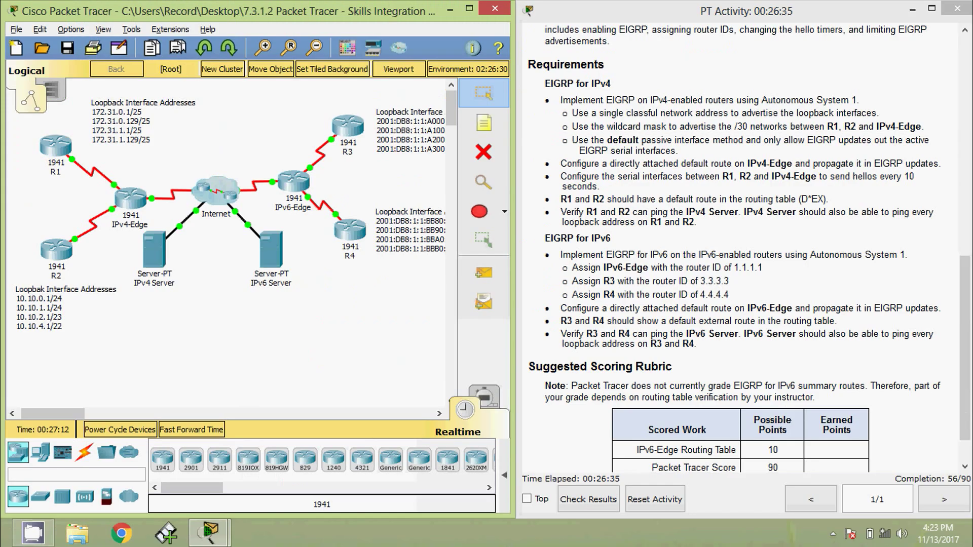
- Open R3's command line and enter privileged mode and global configuration mode
click(342, 132)
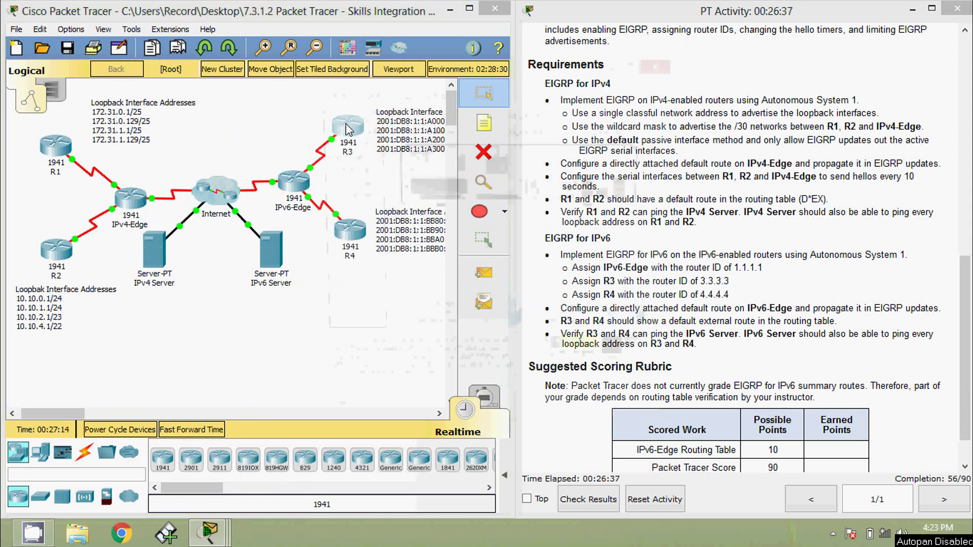
click(401, 93)
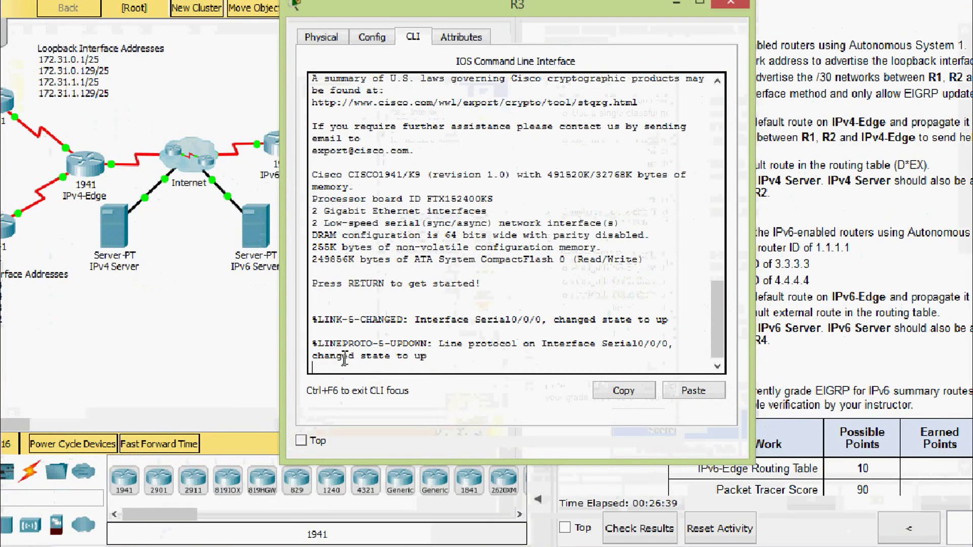
key(Return)
text(ena)
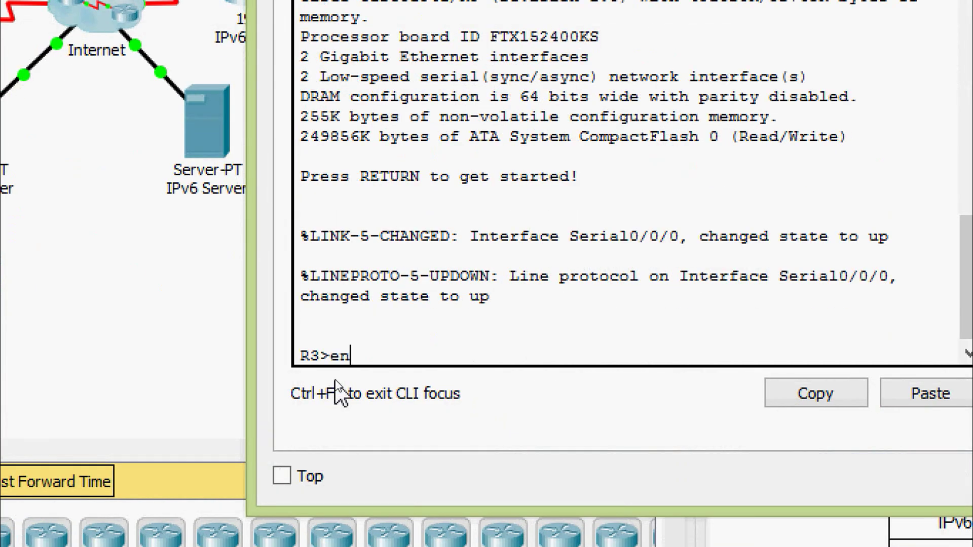
key(Tab)
key(Return)
text(conf)
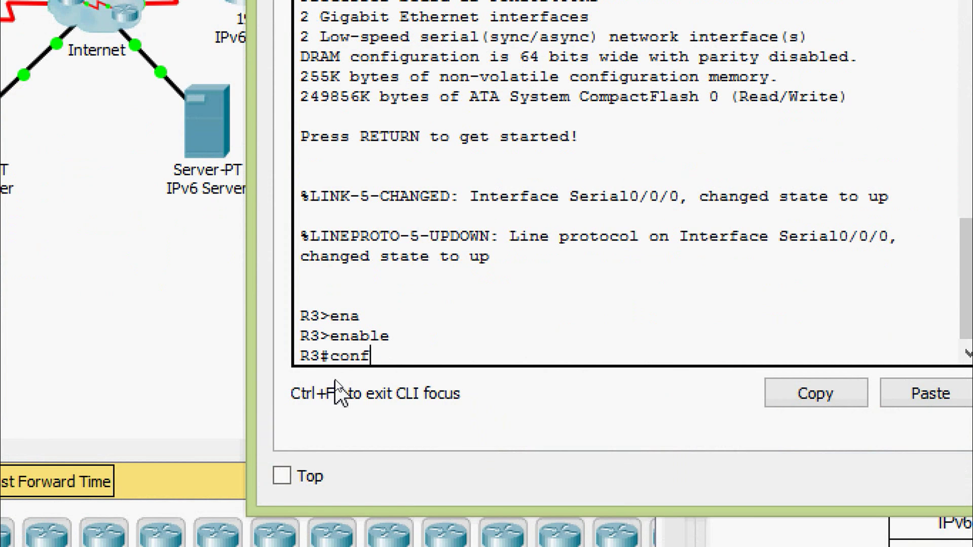
key(Tab)
text(t)
key(Tab)
key(Return)
key(Return)
key(Return)
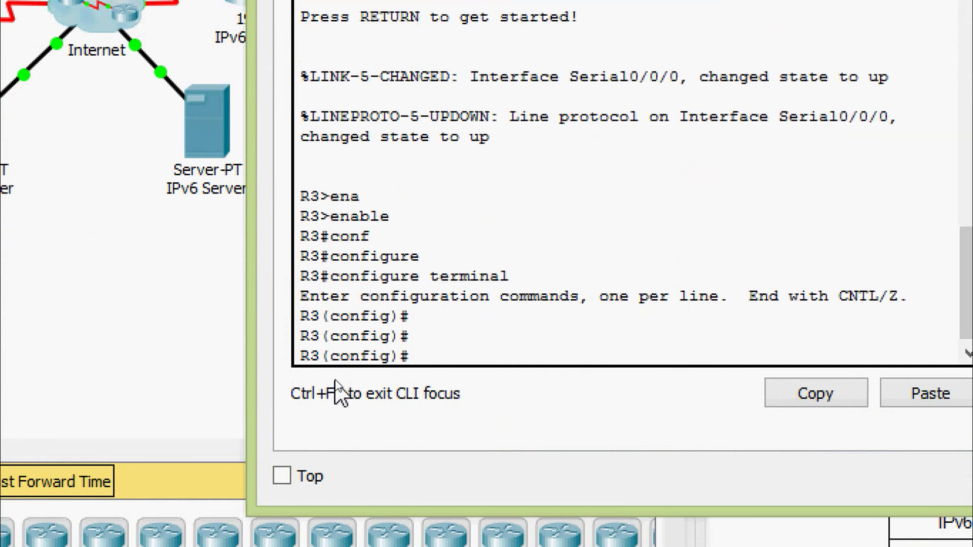
- Enable IPv6 unicast routing on R3 with ipv6 unicast-routing
text(ipv)
key(Tab)
text(u)
key(Tab)
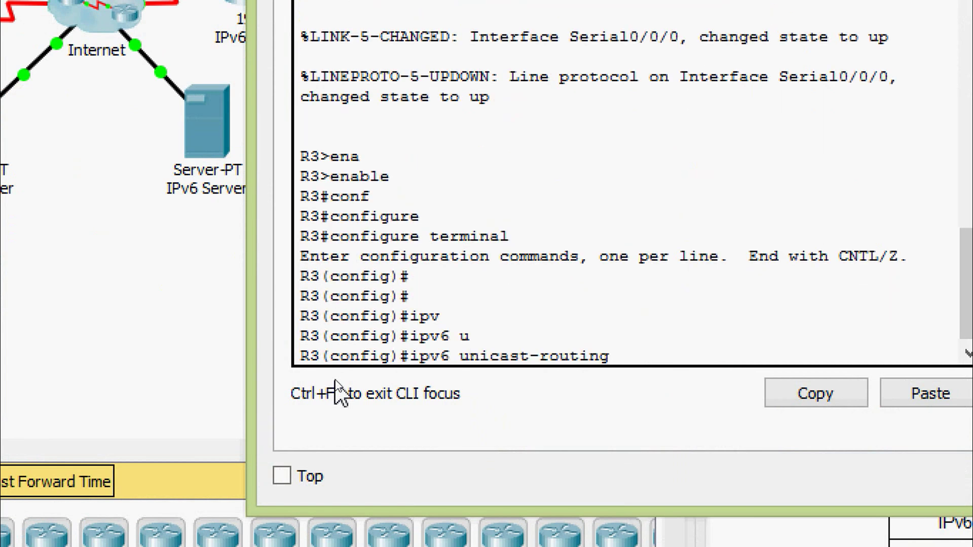
key(Return)
key(Return)
key(Return)
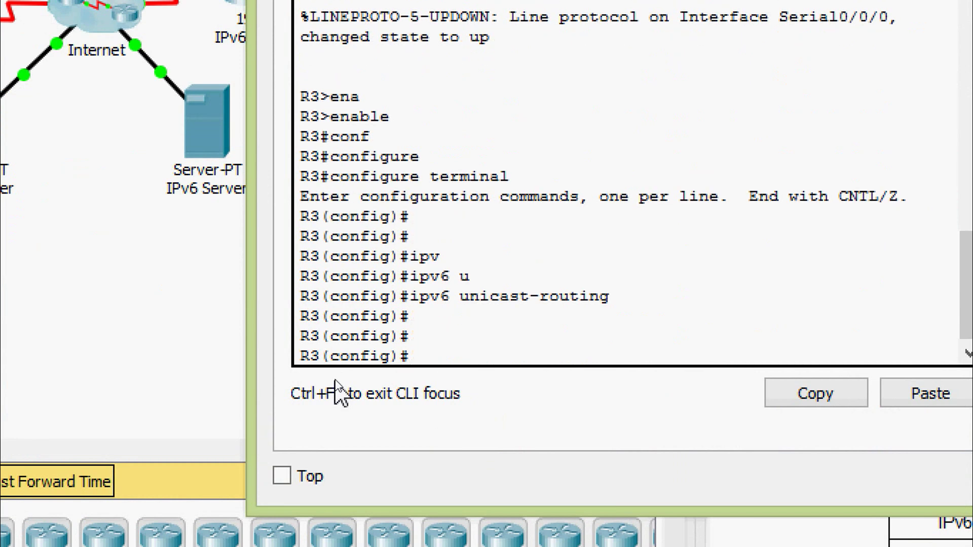
- Create the EIGRP for IPv6 process on R3 with autonomous system 1 using ipv6 router eigrp 1
text(ipv)
key(Tab)
text(rou)
key(Tab)
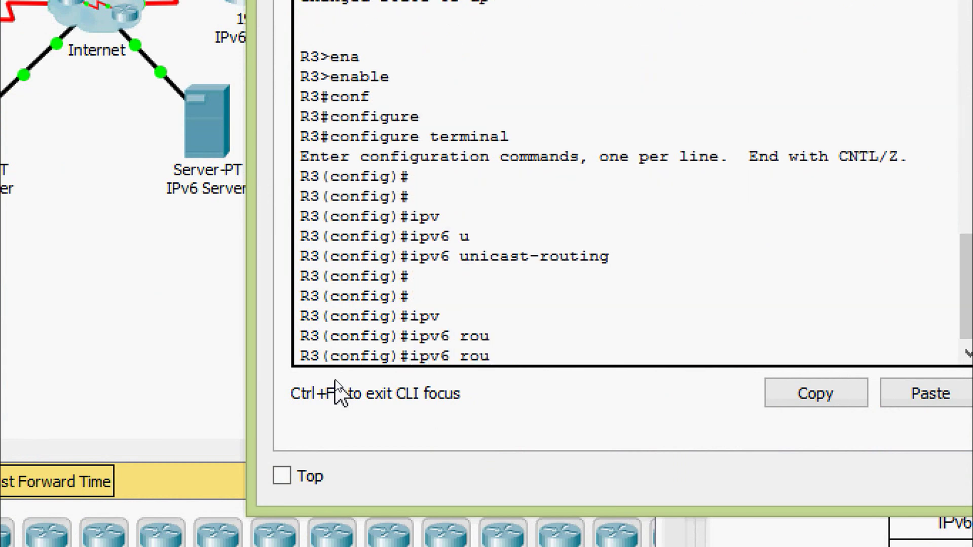
text(ter)
key(Tab)
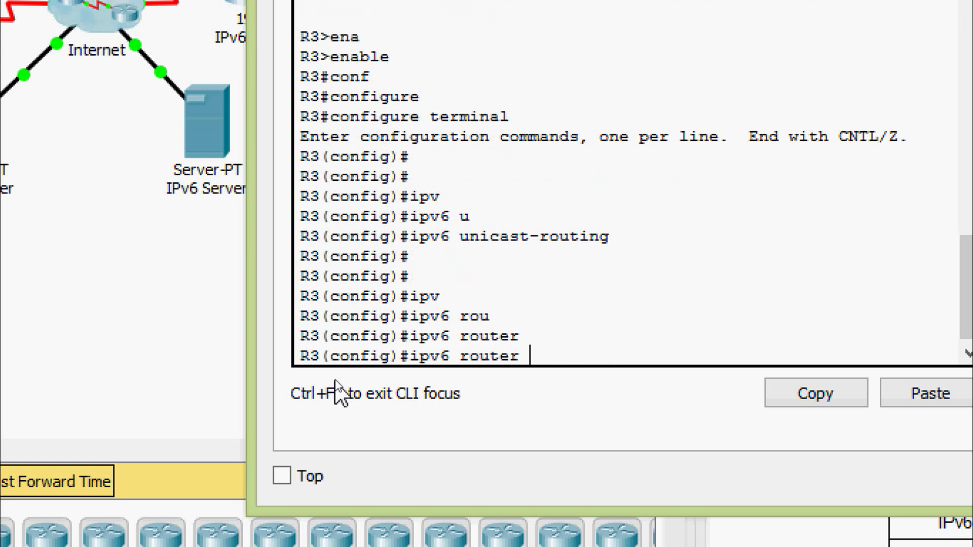
text(ei)
key(Tab)
text(1)
key(Return)
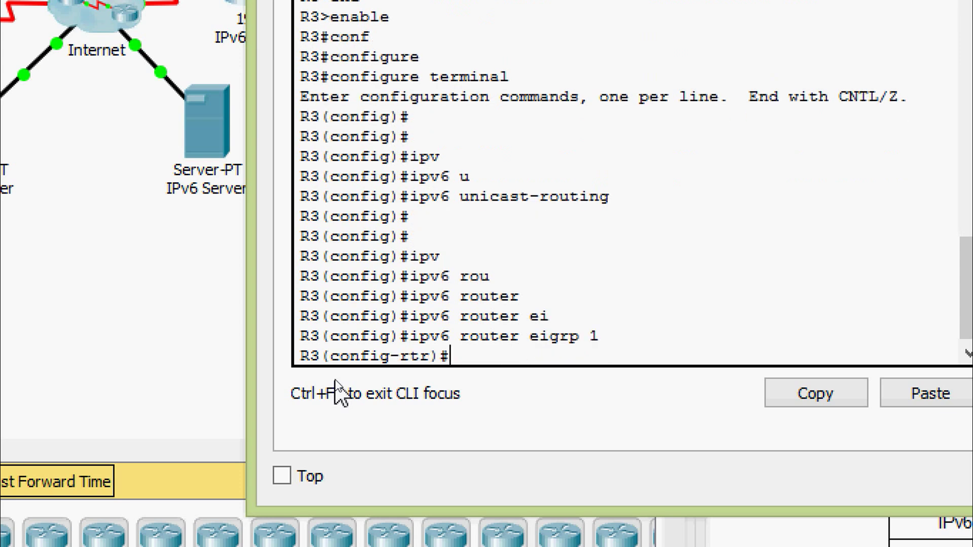
- Assign the EIGRP router ID 3.3.3.3 to R3's IPv6 routing process
text(ei)
key(Tab)
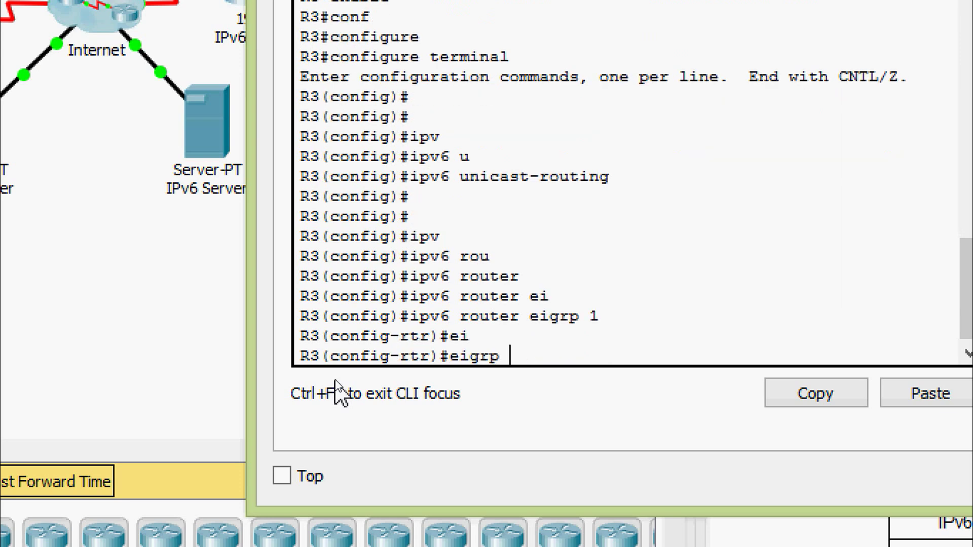
text(rou)
key(Tab)
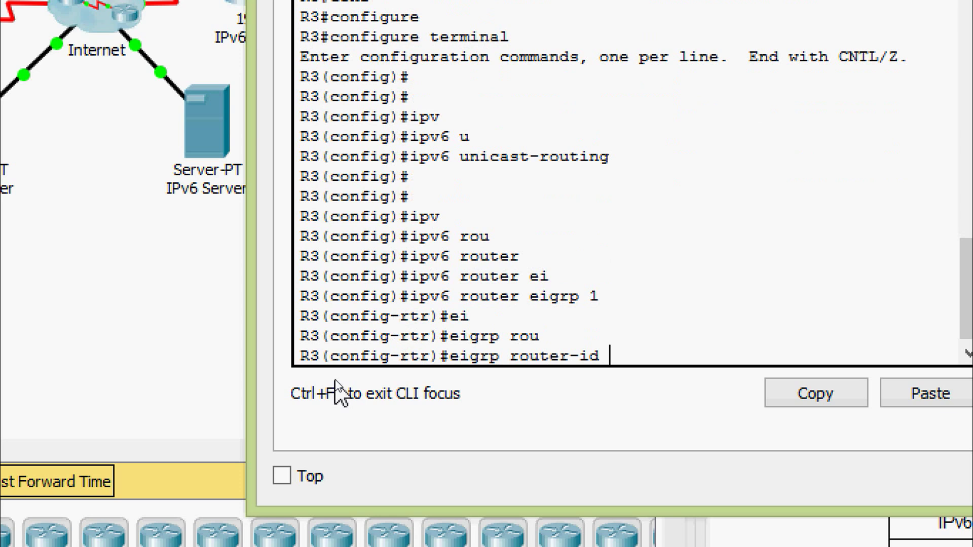
text(3.3.3.3)
key(Return)
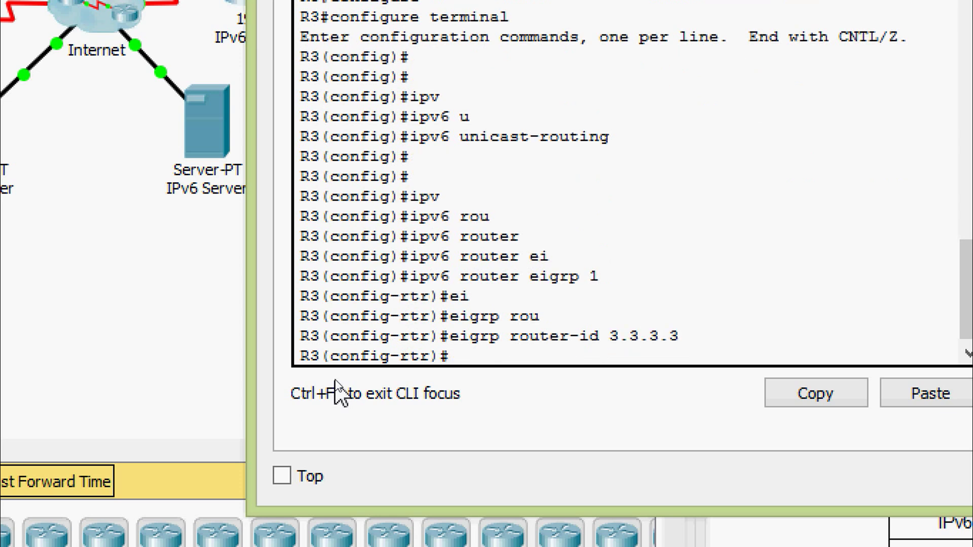
- Activate R3's EIGRP for IPv6 process with no shutdown
text(no shu)
key(Tab)
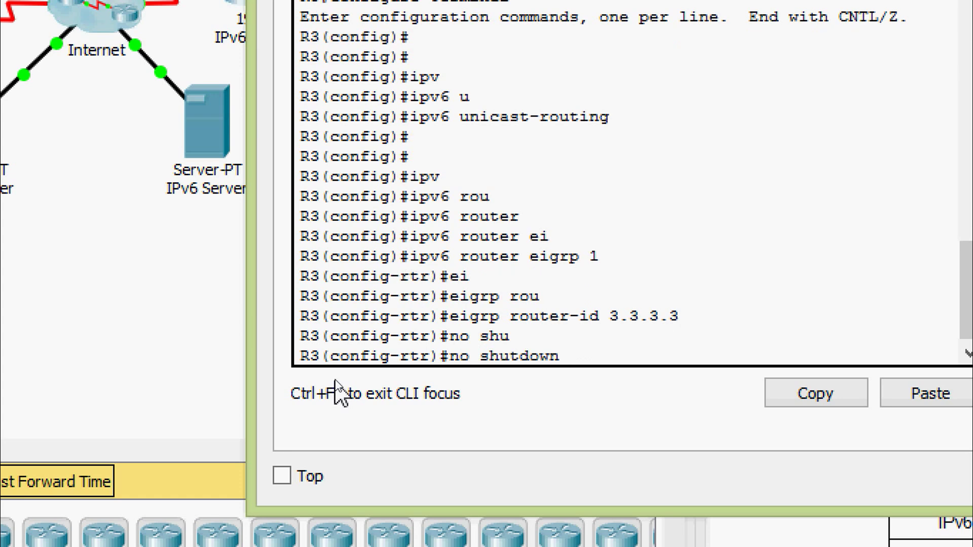
key(Return)
key(Return)
key(Return)
- Enable EIGRP for IPv6 autonomous system 1 on R3's loopback 0 interface
text(ig-rtr)#i)
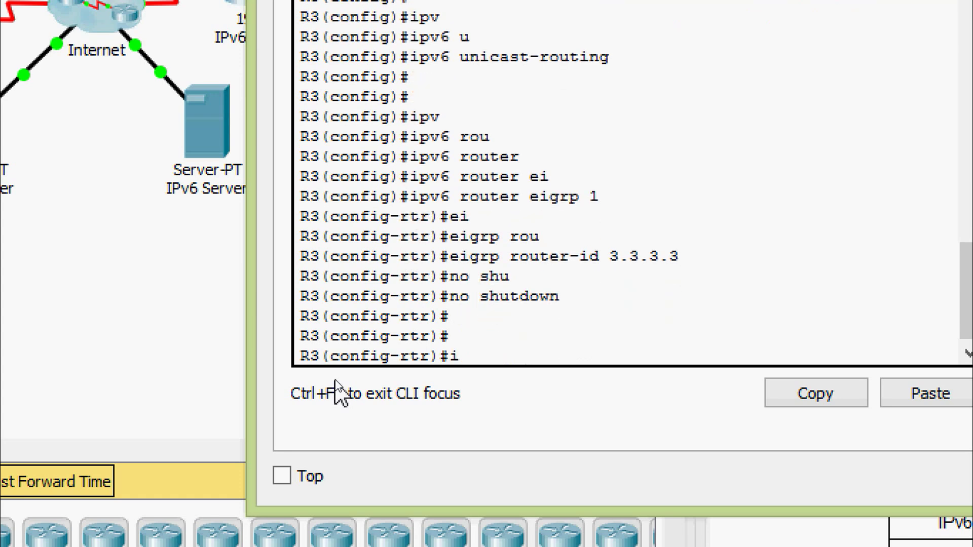
key(BackSpace)
text(inter loo 0)
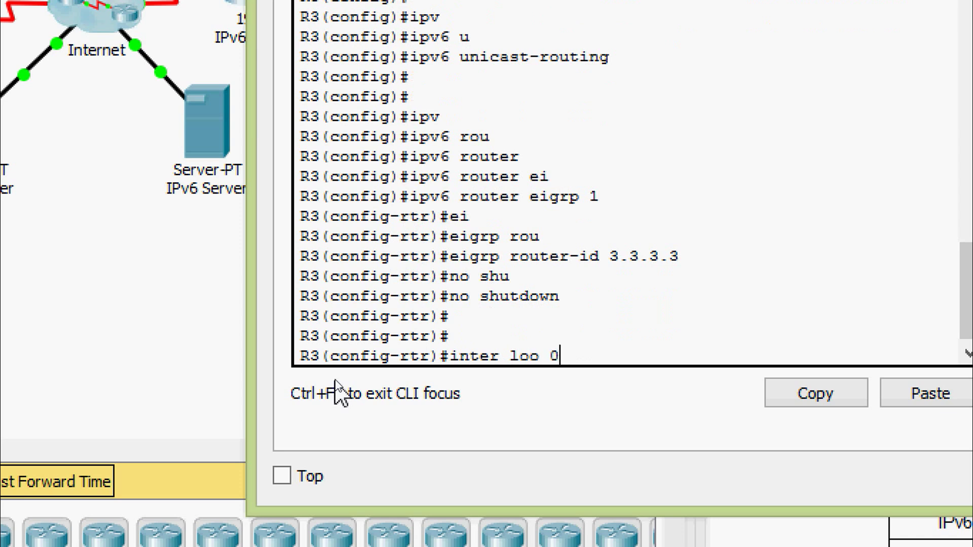
key(Return)
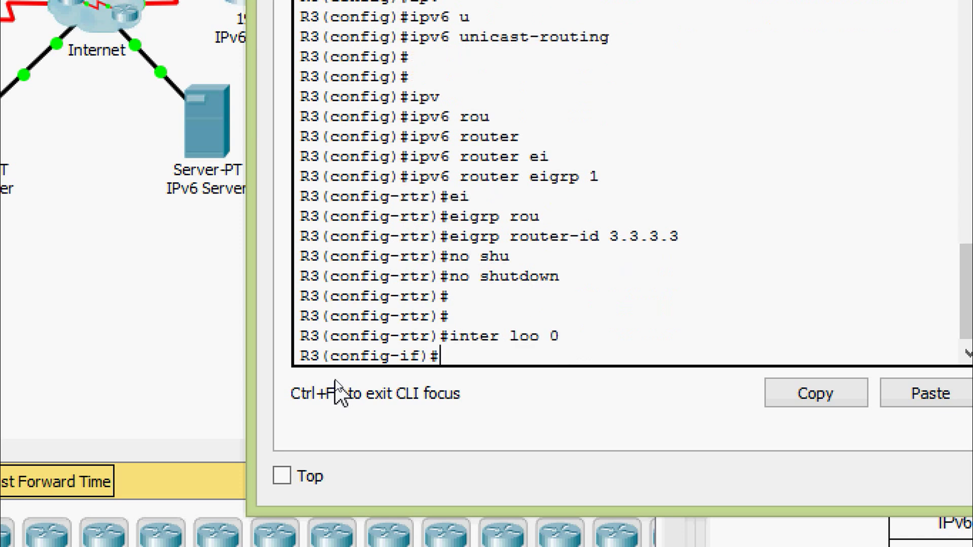
text(ipv)
key(Tab)
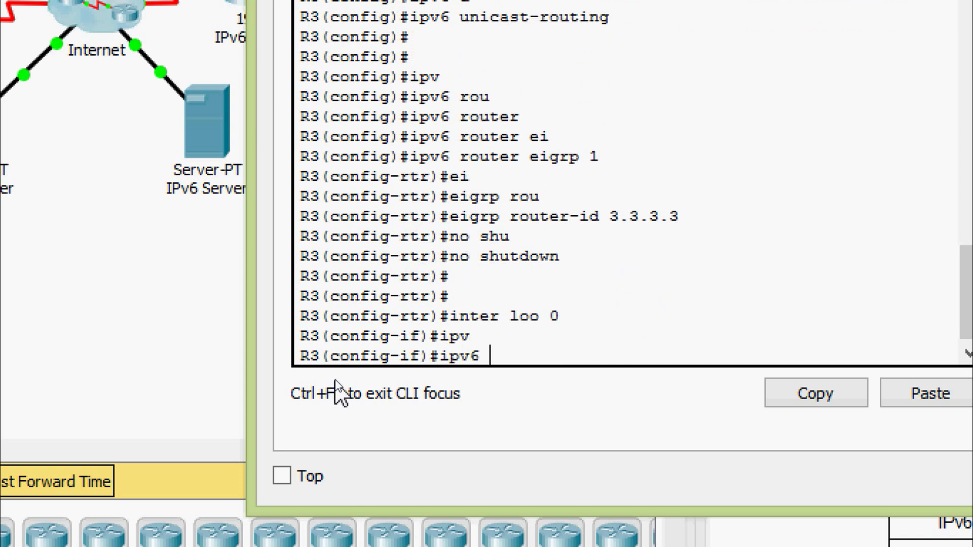
text(ei)
key(Tab)
text(1)
key(Return)
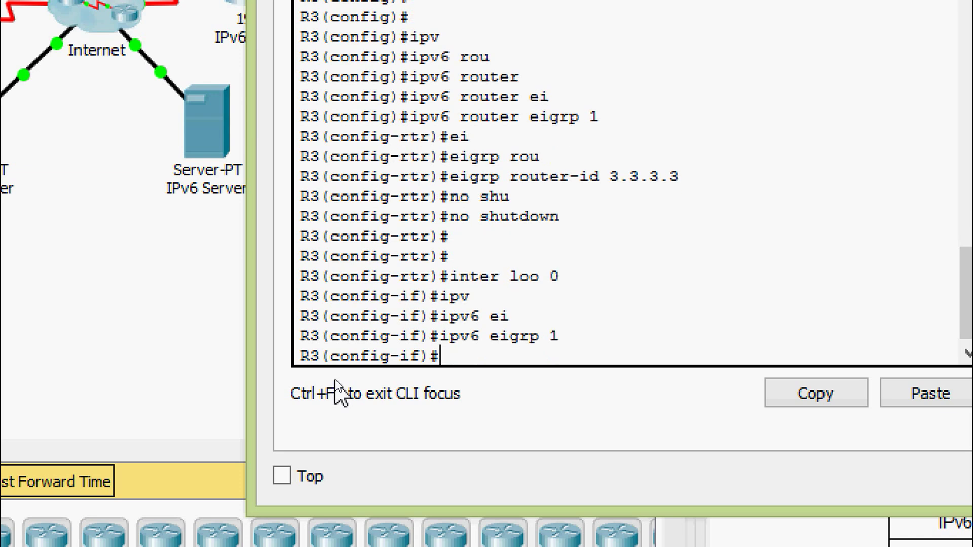
- Enable EIGRP for IPv6 autonomous system 1 on R3's loopback 1 interface
key(Up)
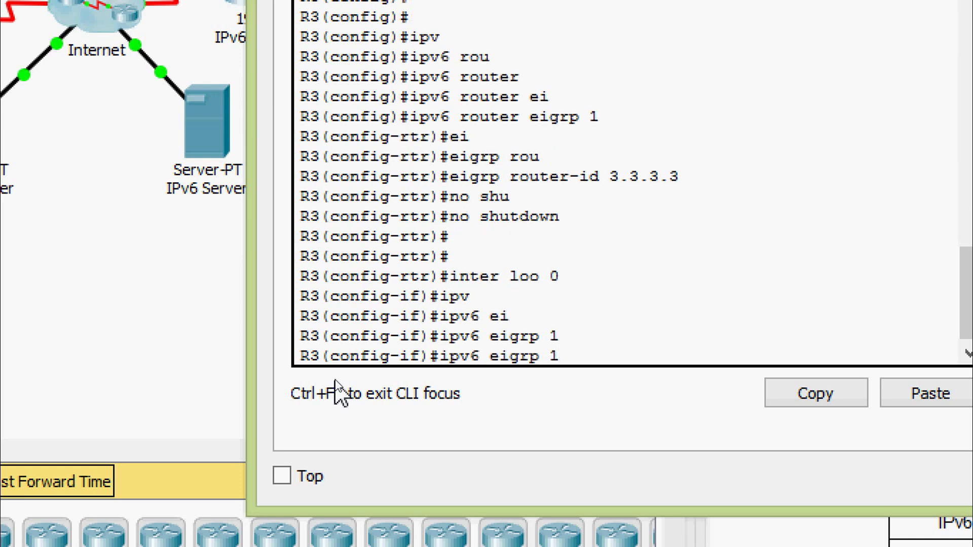
key(Up)
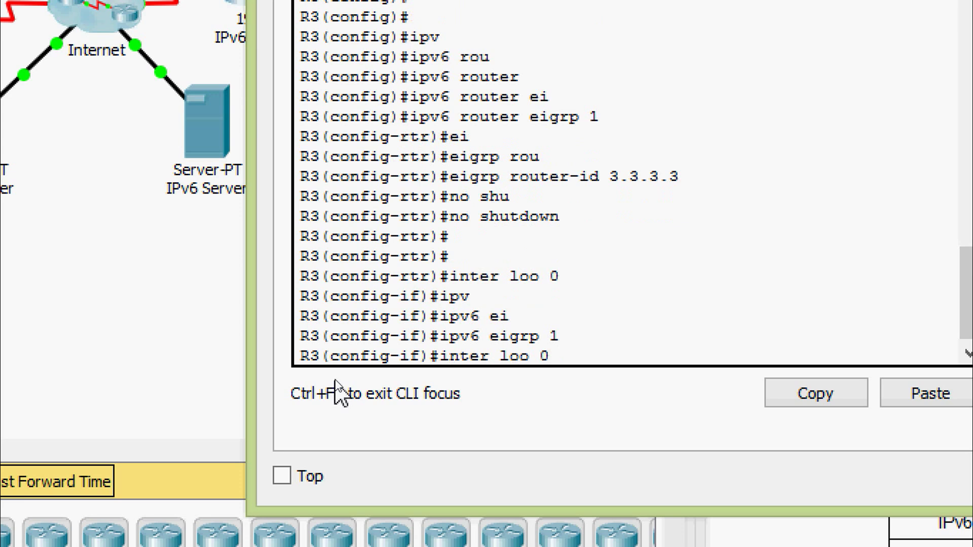
key(BackSpace)
text(1)
key(Return)
key(Up)
key(Up)
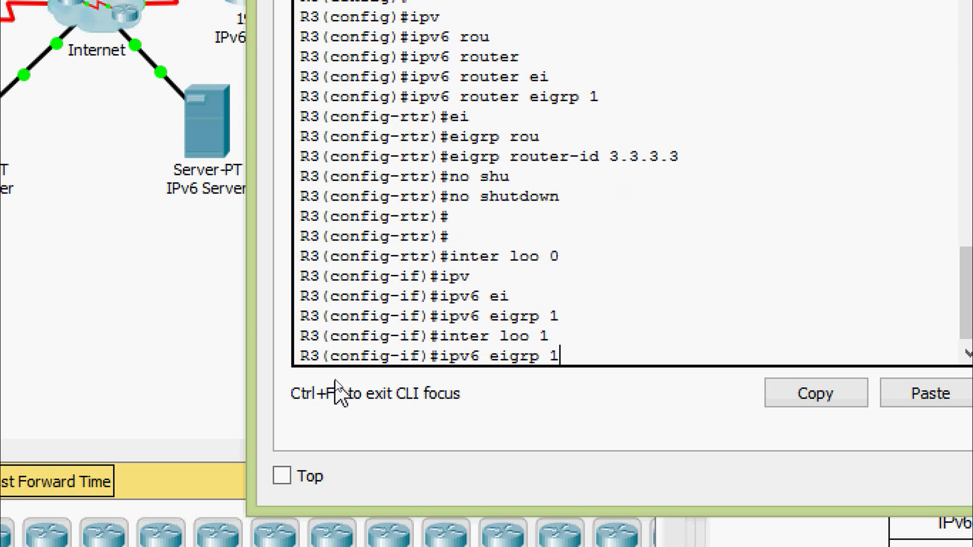
key(Return)
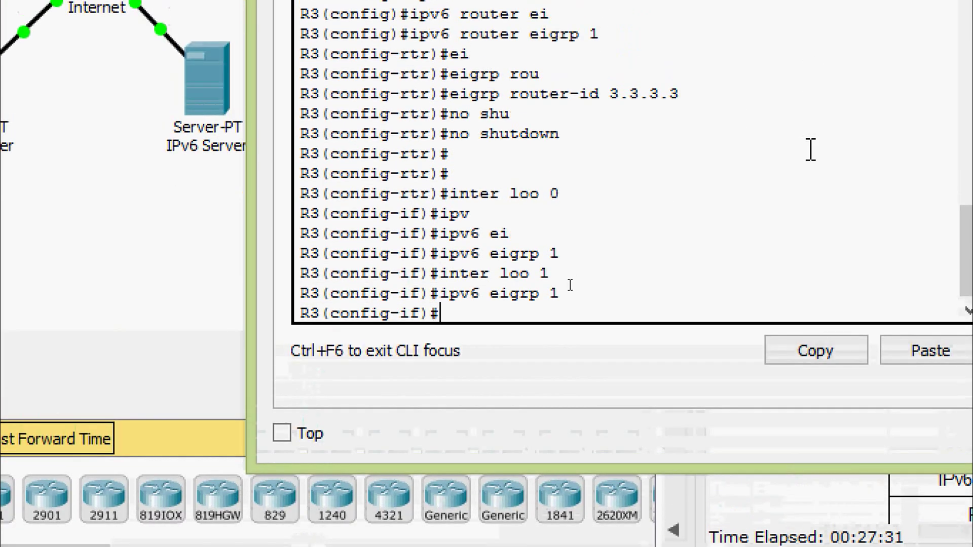
- Enable EIGRP for IPv6 autonomous system 1 on R3's loopback 2 interface
key(Up)
key(Up)
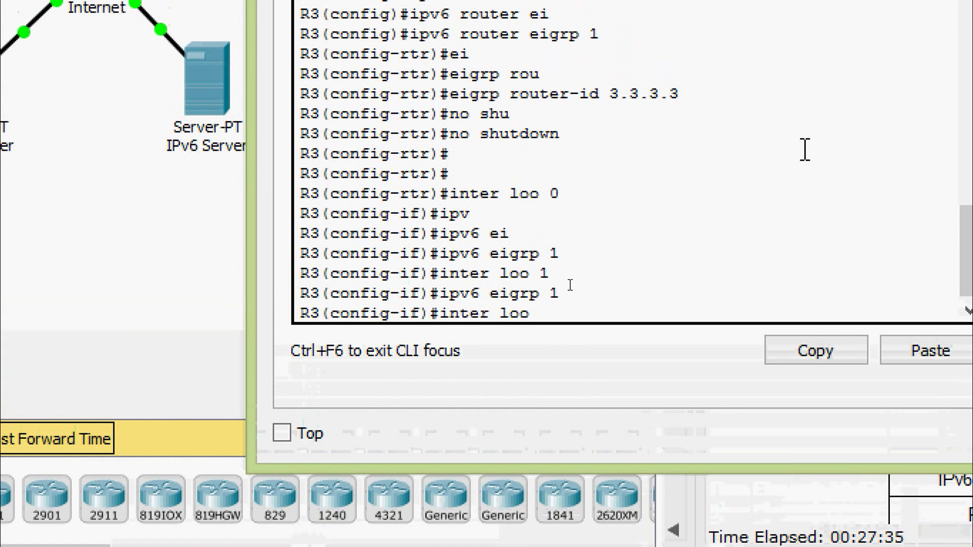
text(2)
key(Return)
key(Up)
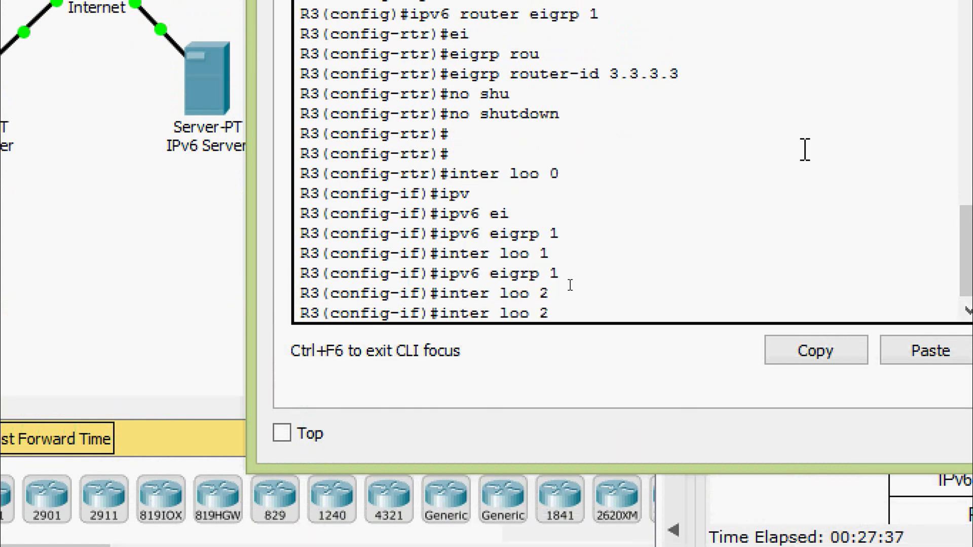
key(Up)
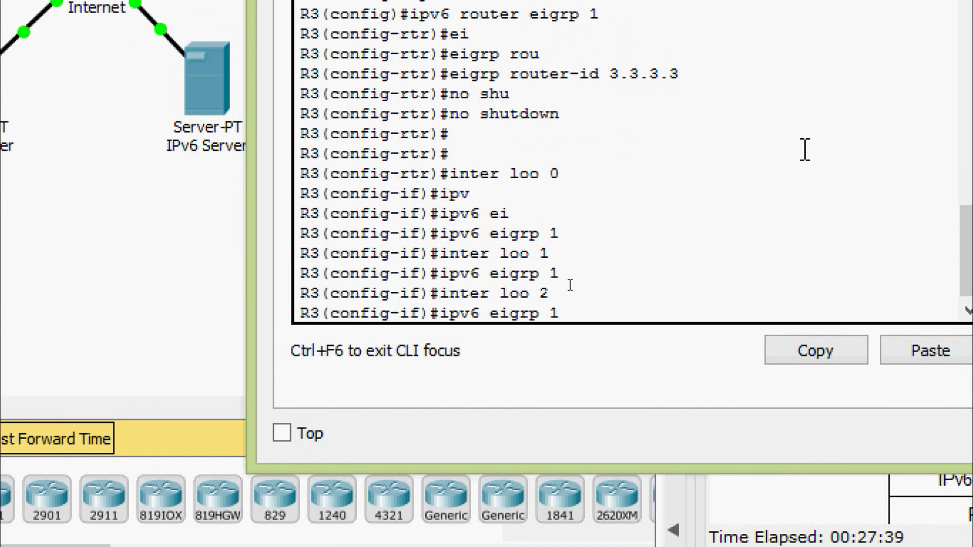
key(Return)
- Enable EIGRP for IPv6 autonomous system 1 on R3's loopback 3 interface
key(Up)
key(Up)
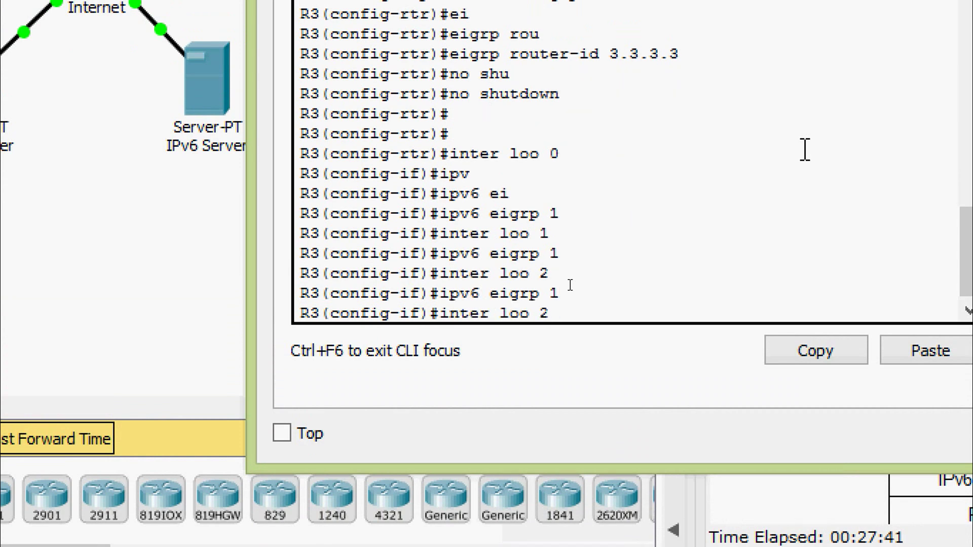
key(BackSpace)
text(3)
key(Return)
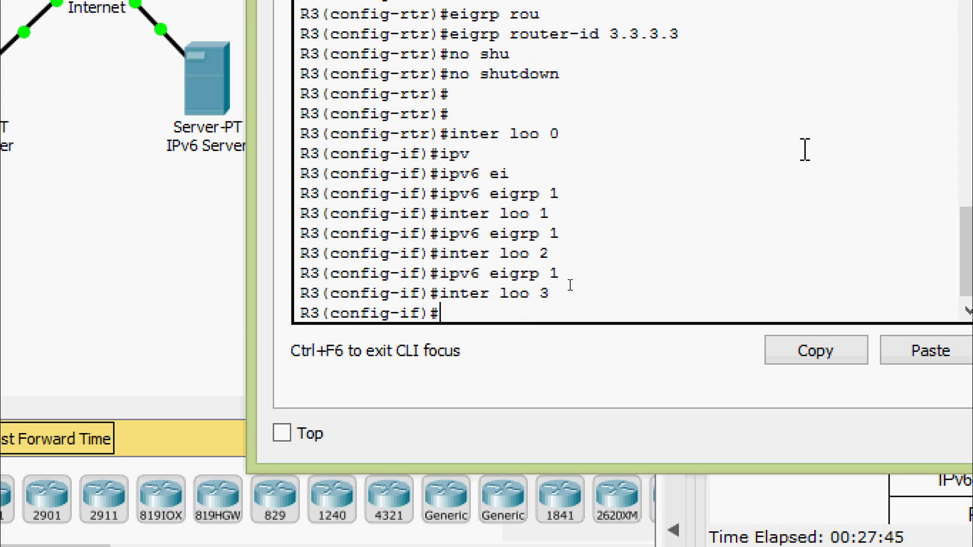
key(Up)
key(Up)
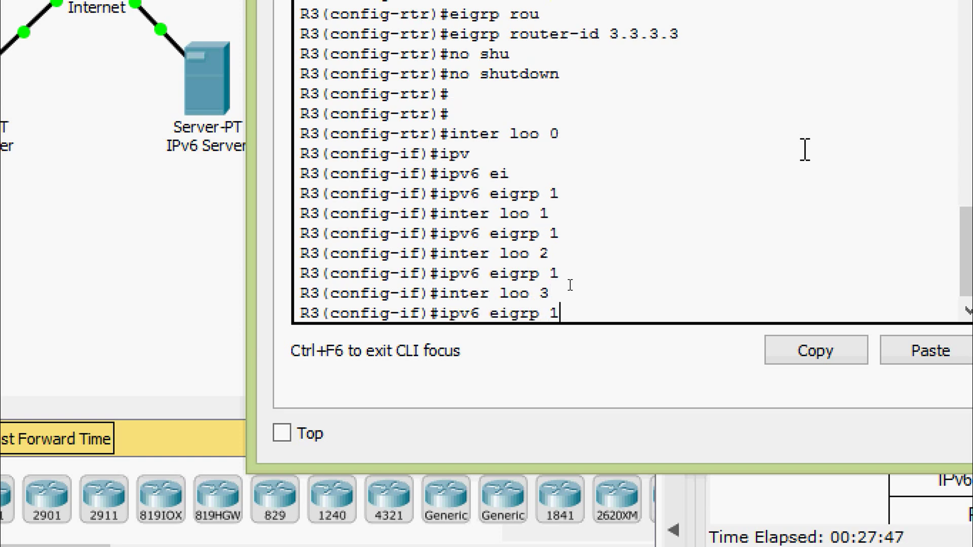
key(Return)
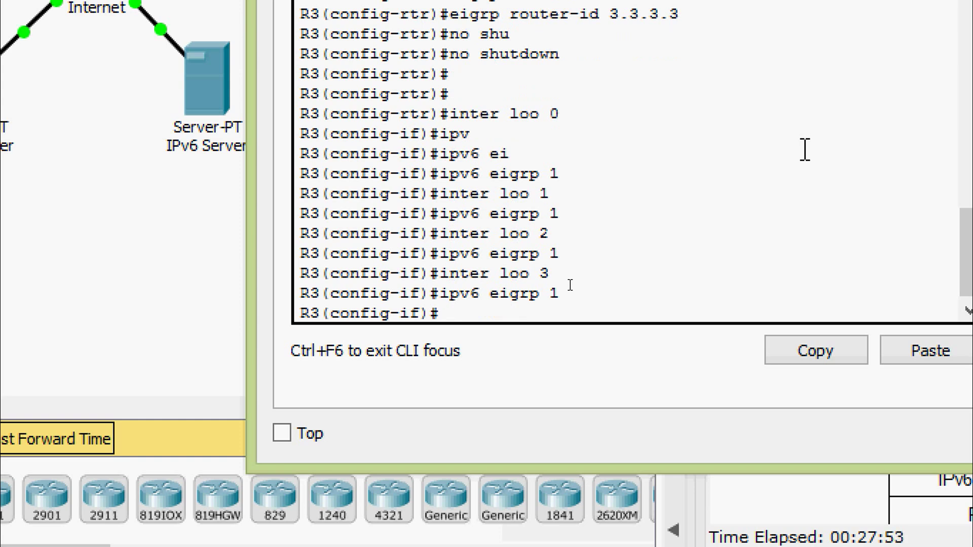
- Enable EIGRP for IPv6 autonomous system 1 on R3's serial 0/0/0 interface
text(int se 0/0/0)
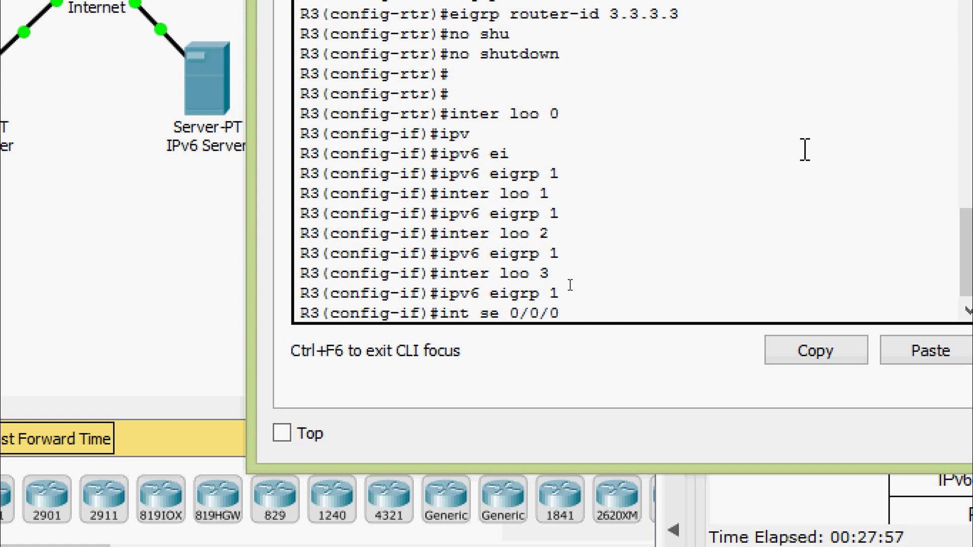
key(Return)
key(Up)
key(Up)
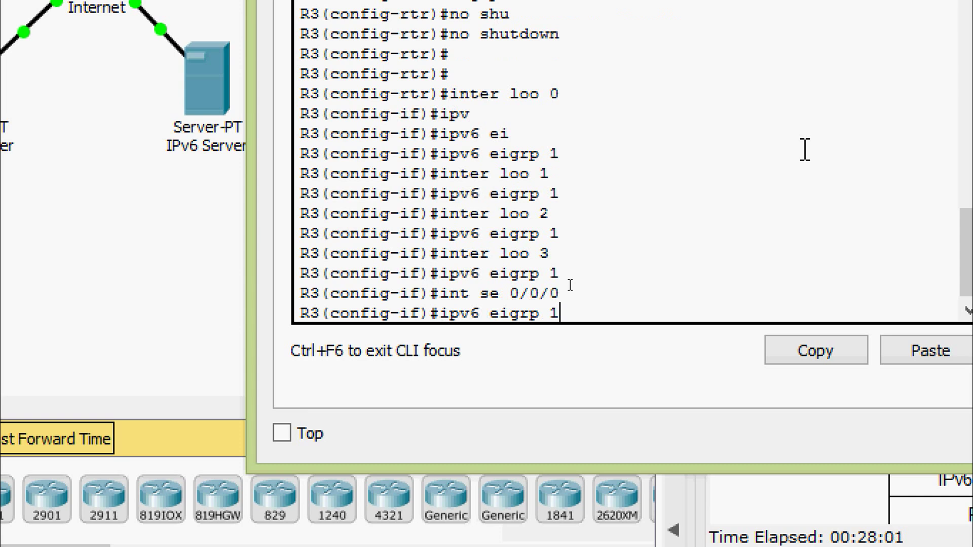
key(Return)
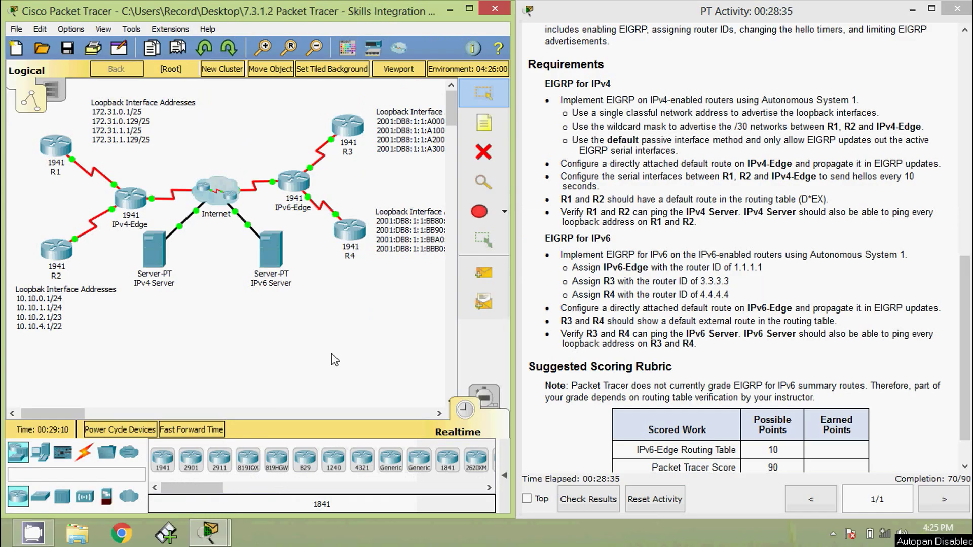
- Open R4's command line and enter privileged mode and global configuration mode
click(353, 234)
click(401, 94)
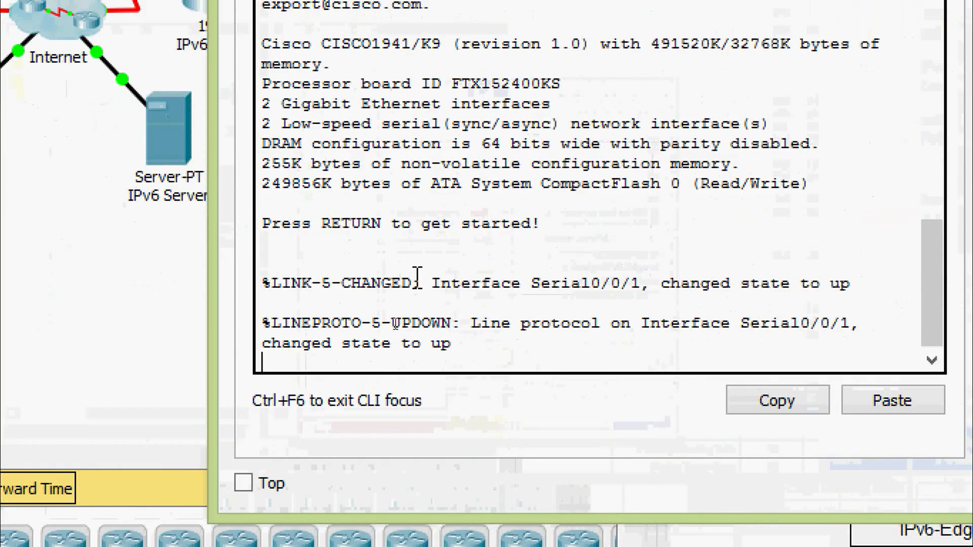
key(Return)
key(Return)
text(ena)
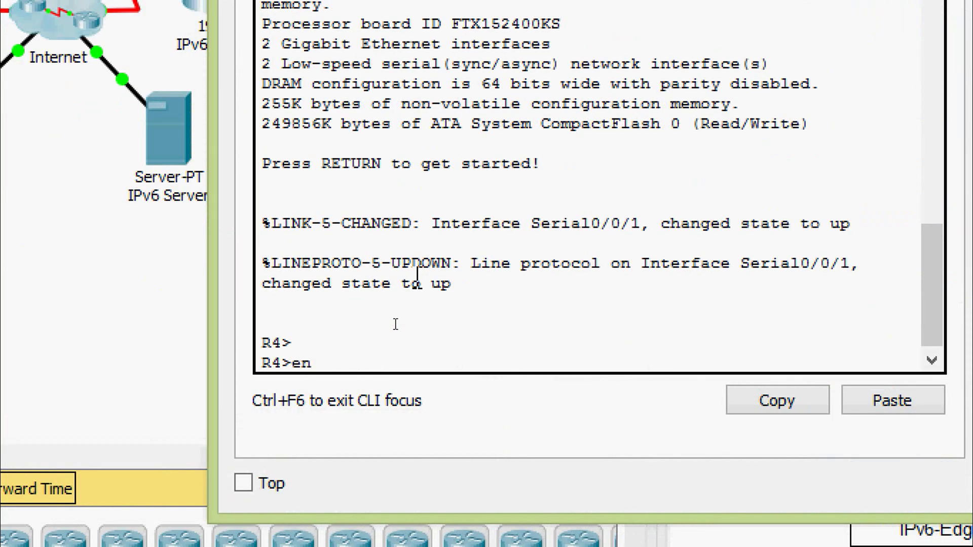
key(Tab)
key(Return)
text(conf)
key(Tab)
key(Tab)
text(terminal)
key(Return)
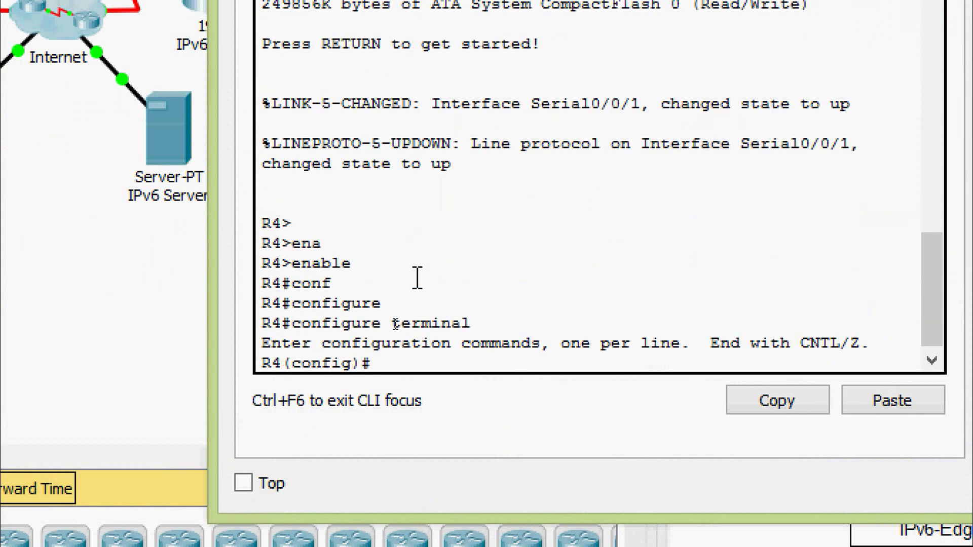
- Enable IPv6 unicast routing on R4 with ipv6 unicast-routing
key(Return)
text(ipv)
key(Tab)
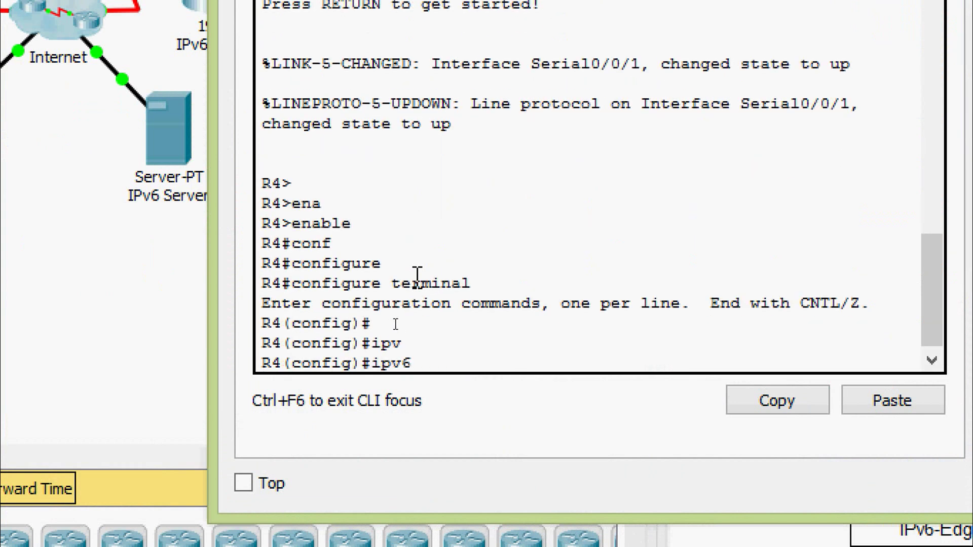
text(uni)
key(Tab)
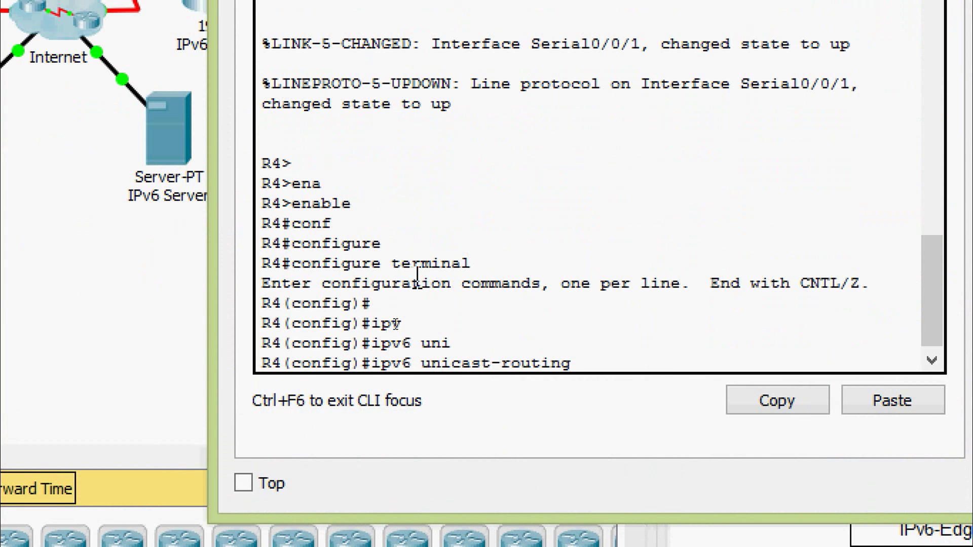
key(Return)
key(Return)
- Create the EIGRP for IPv6 process on R4 with autonomous system 1 using ipv6 router eigrp 1
text(ipv)
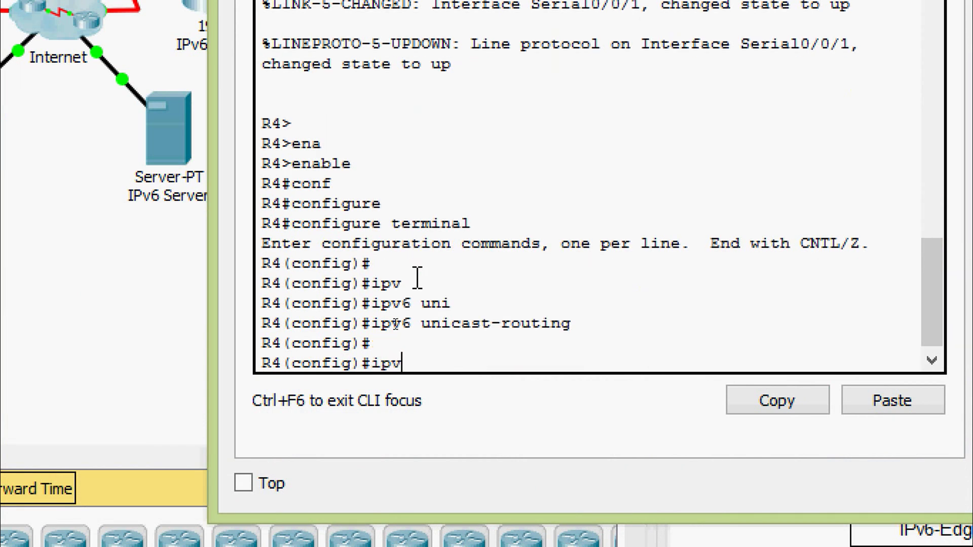
key(Tab)
text(rou)
key(Tab)
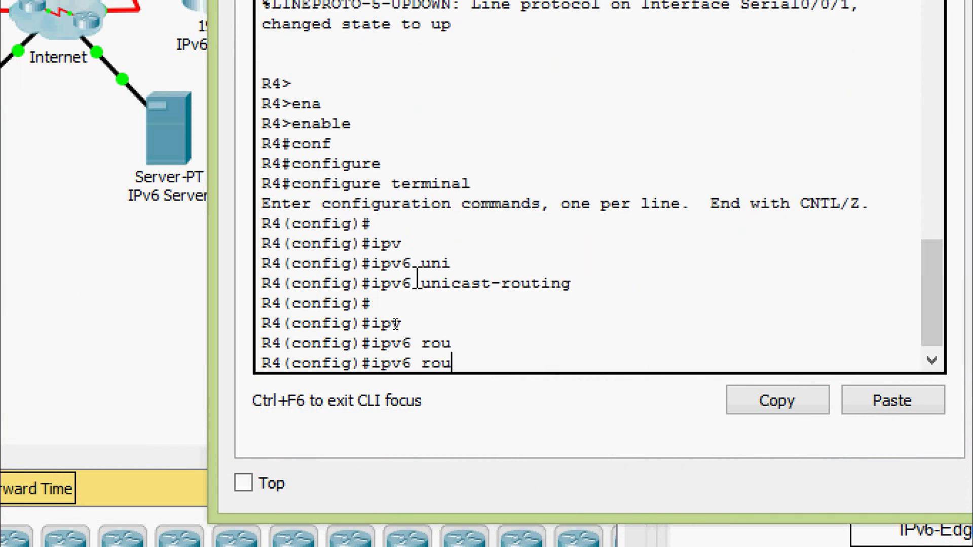
text(ter)
key(Tab)
text(ei)
key(Tab)
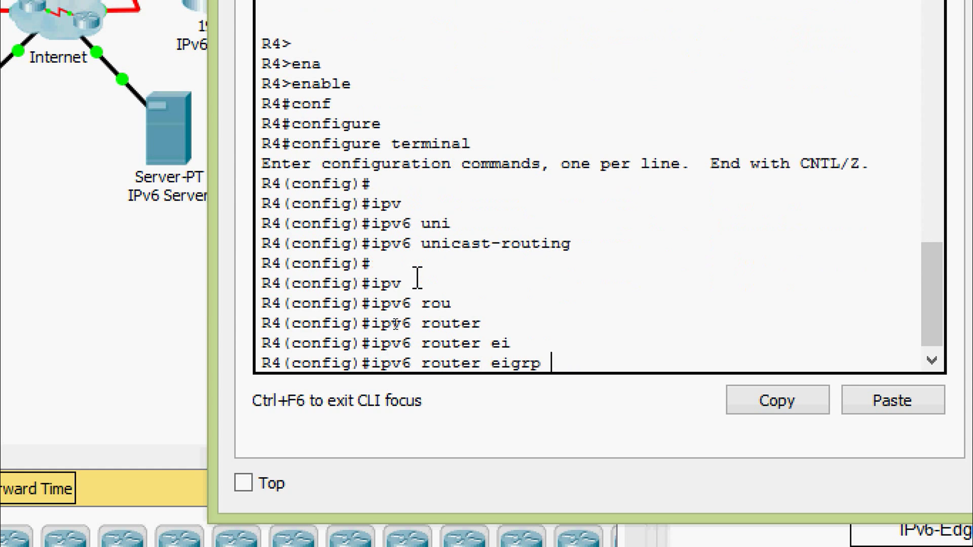
text(1)
key(Return)
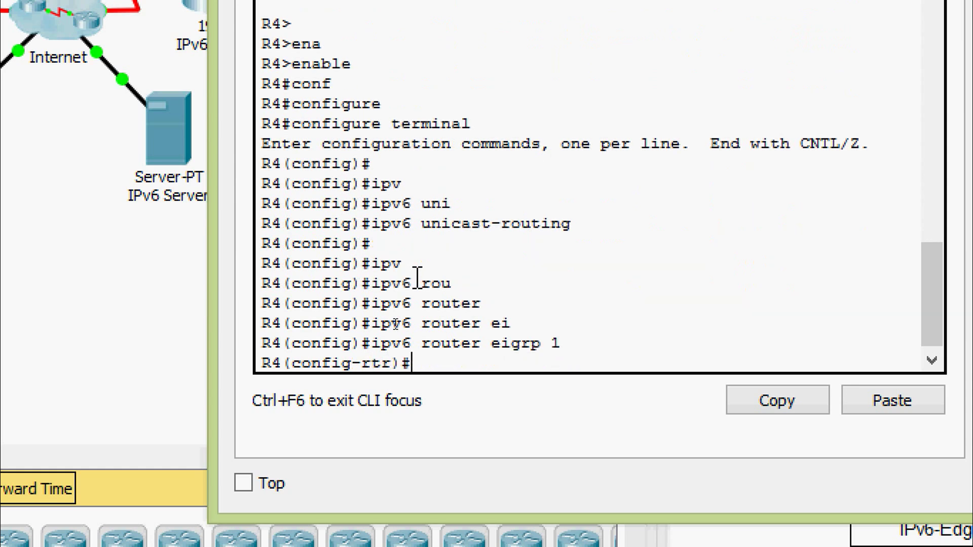
- Assign R4's EIGRP for IPv6 process the router ID 4.4.4.4 with eigrp router-id
text(ei)
key(Tab)
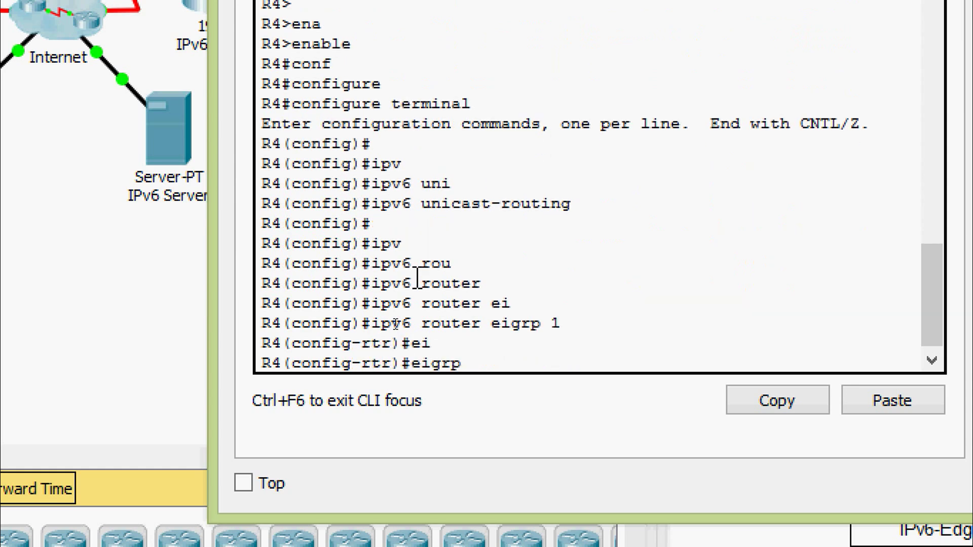
text(rou)
key(Tab)
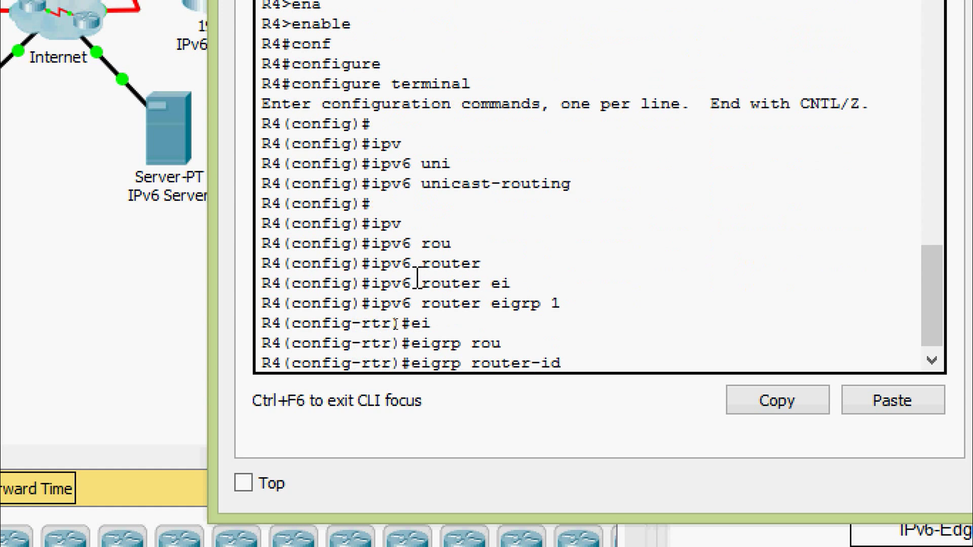
text(4.4.4.4)
key(Return)
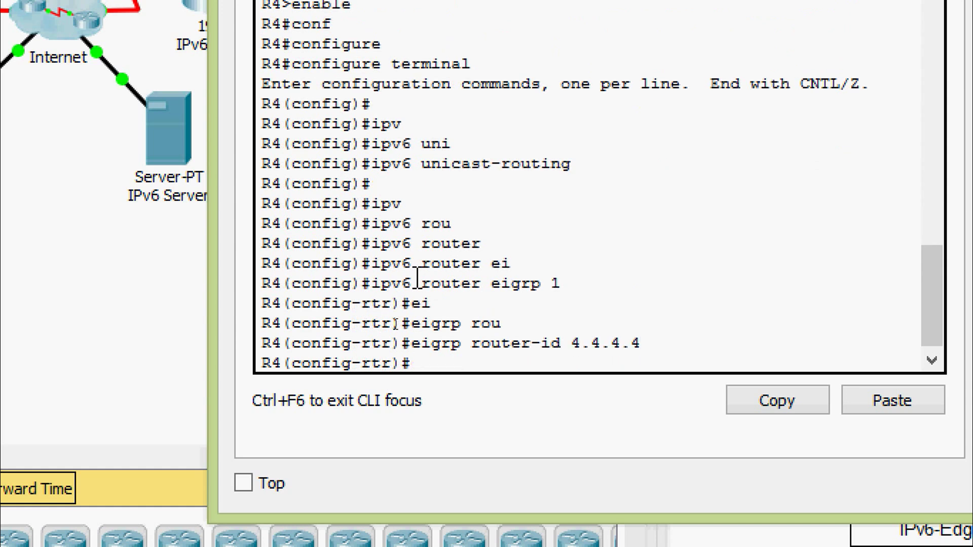
- Activate R4's EIGRP for IPv6 process with no shutdown and return to global configuration mode
text(no shu)
key(Tab)
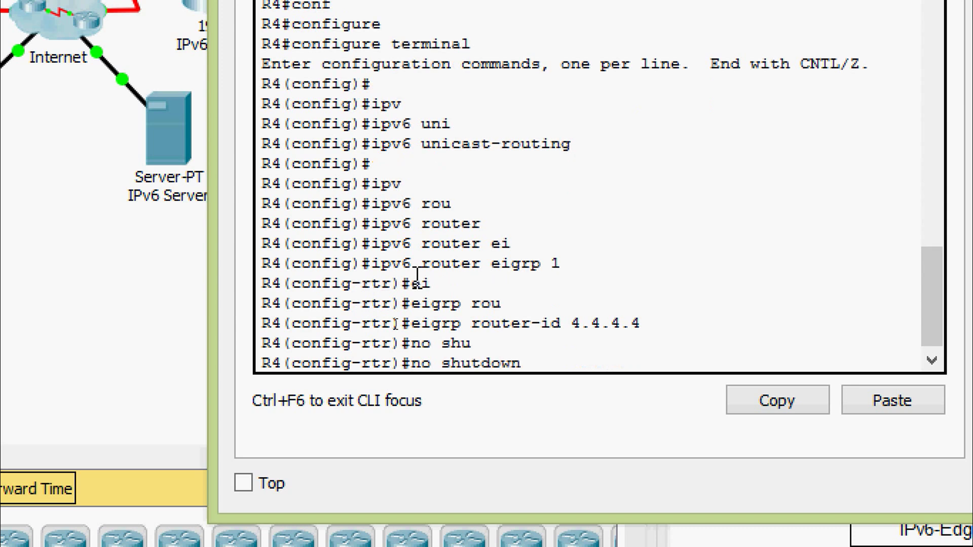
key(Return)
key(Return)
text(exit)
key(Return)
text(in)
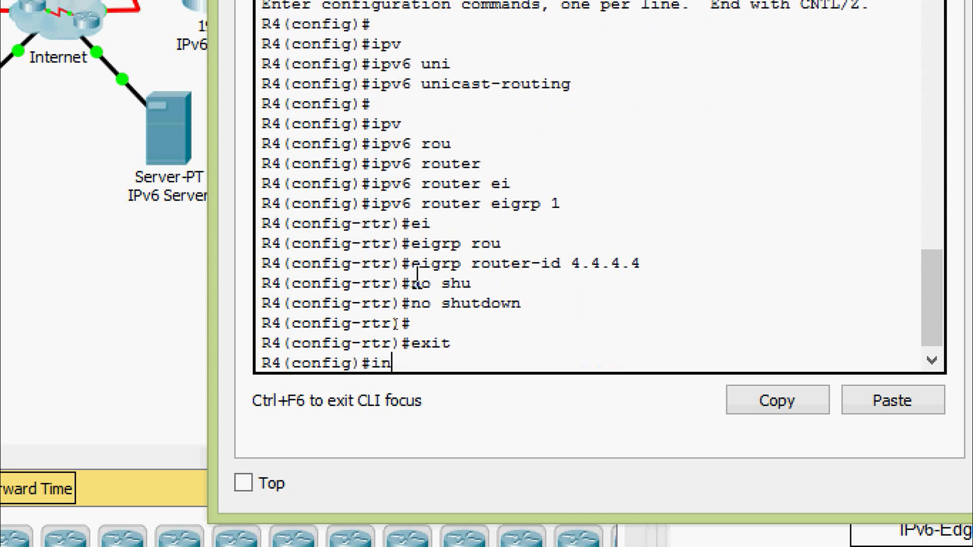
text(ter)
key(Tab)
text(lo)
key(Tab)
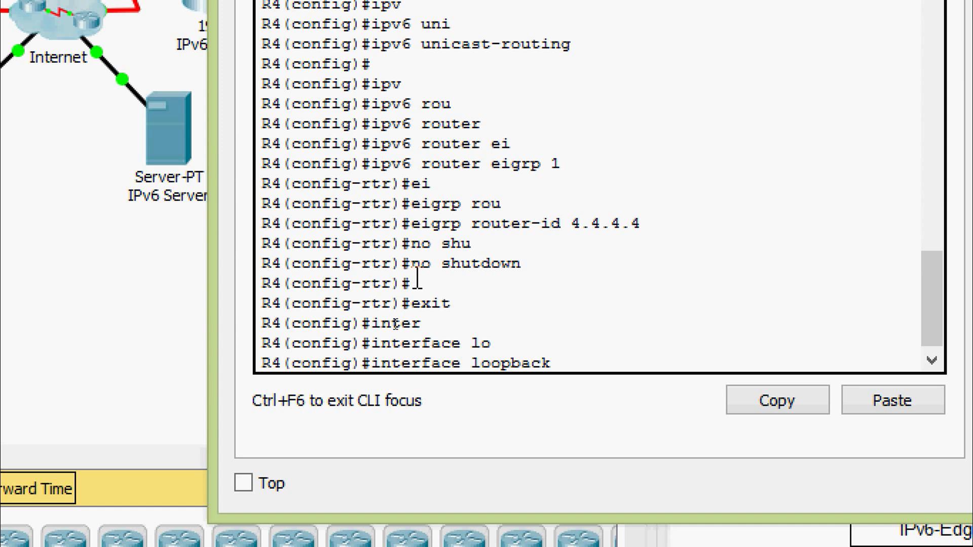
key(BackSpace)
key(BackSpace)
key(BackSpace)
key(BackSpace)
key(BackSpace)
key(BackSpace)
key(BackSpace)
key(BackSpace)
key(BackSpace)
key(BackSpace)
key(BackSpace)
key(BackSpace)
key(BackSpace)
key(BackSpace)
key(BackSpace)
key(BackSpace)
key(BackSpace)
key(BackSpace)
key(BackSpace)
- List R4's interfaces from configuration mode with do sho ip inter b to check which loopback and serial interfaces exist
text(do sho)
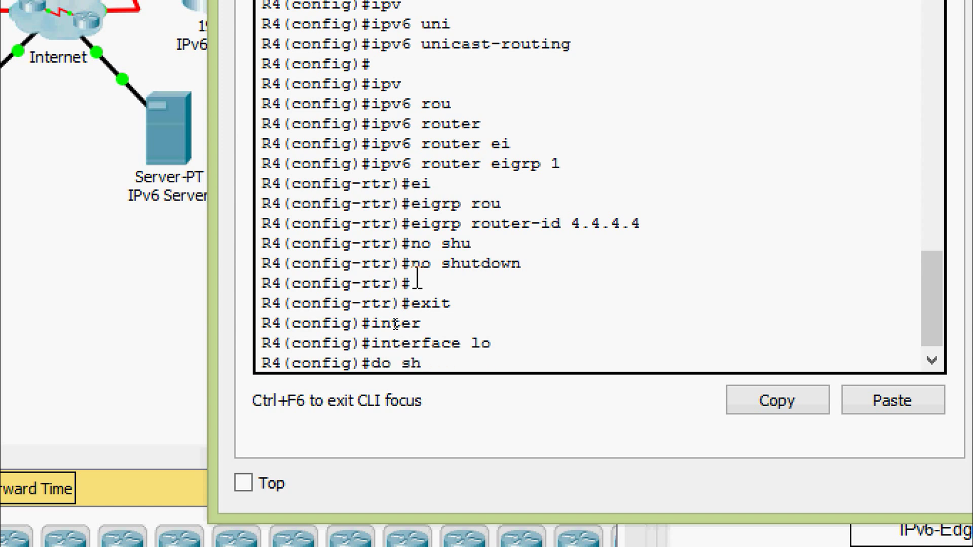
key(Tab)
text(ip inter b)
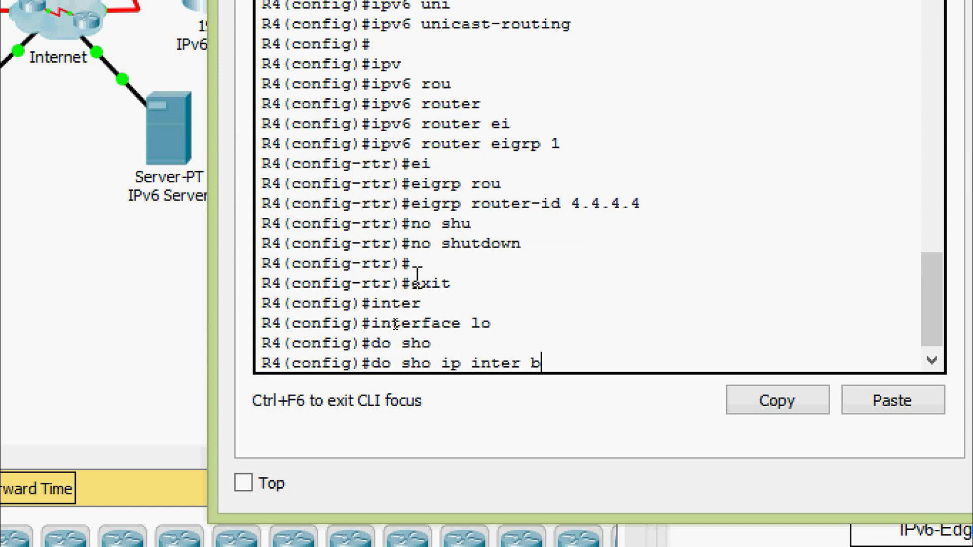
key(Return)
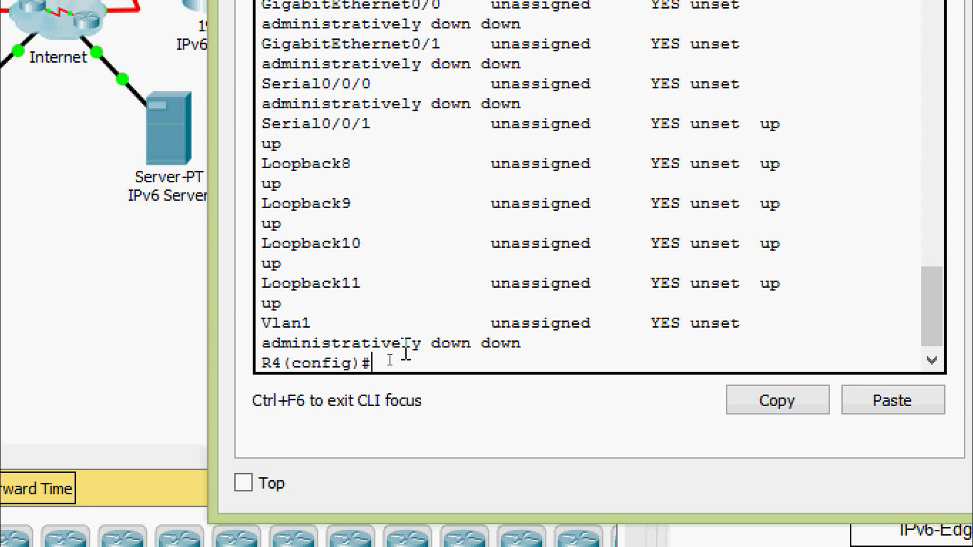
- Enable EIGRP for IPv6 autonomous system 1 on R4's loopback 8 interface with ipv6 eigrp 1
text(inter)
key(Tab)
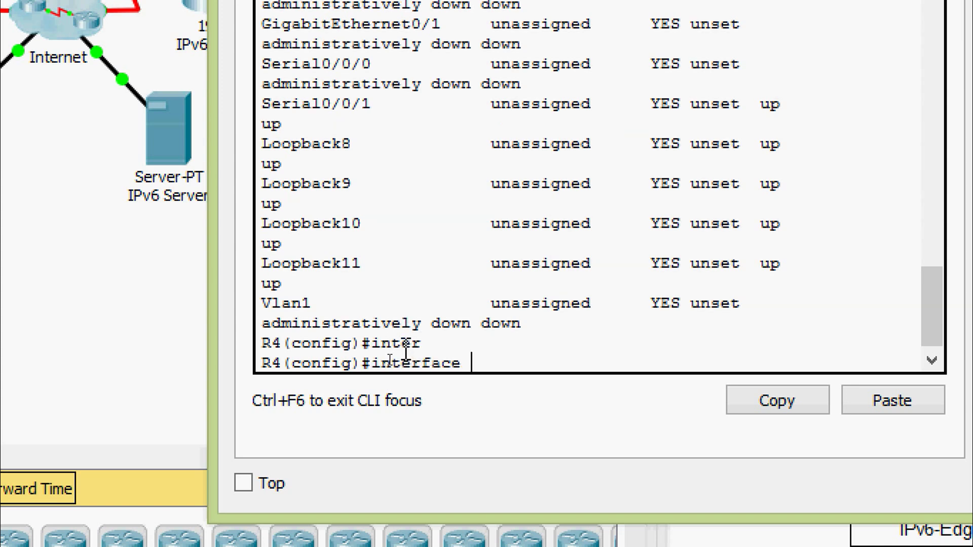
text(lo)
key(Tab)
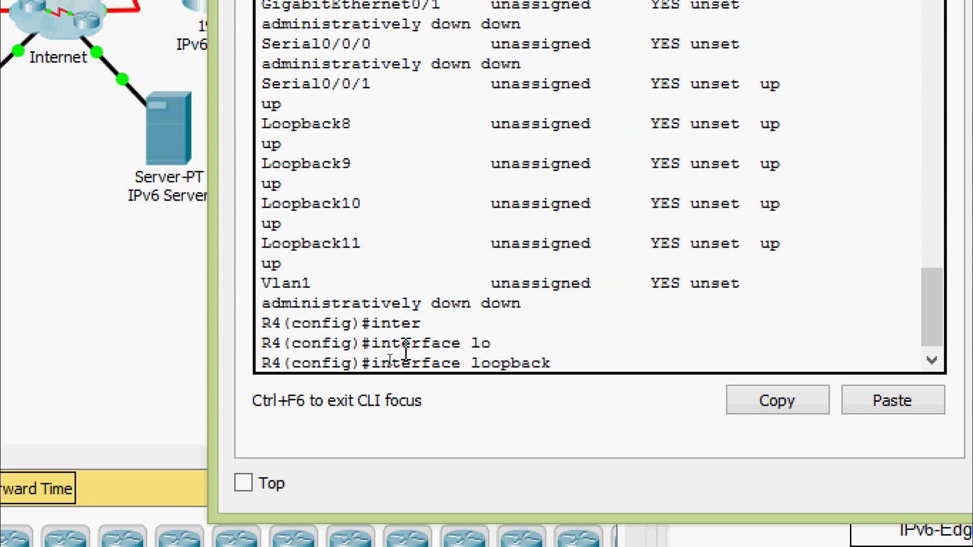
text(8)
key(Return)
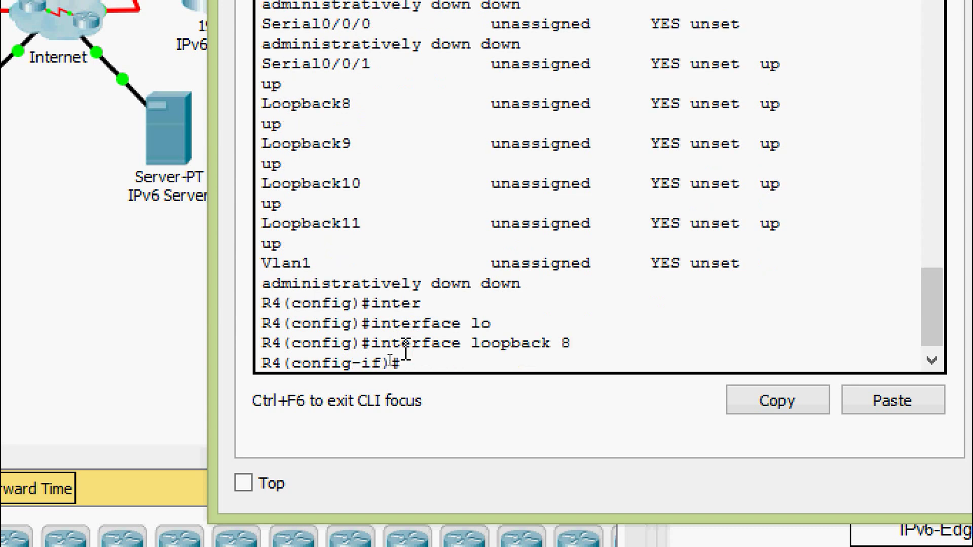
text(ipv)
key(Tab)
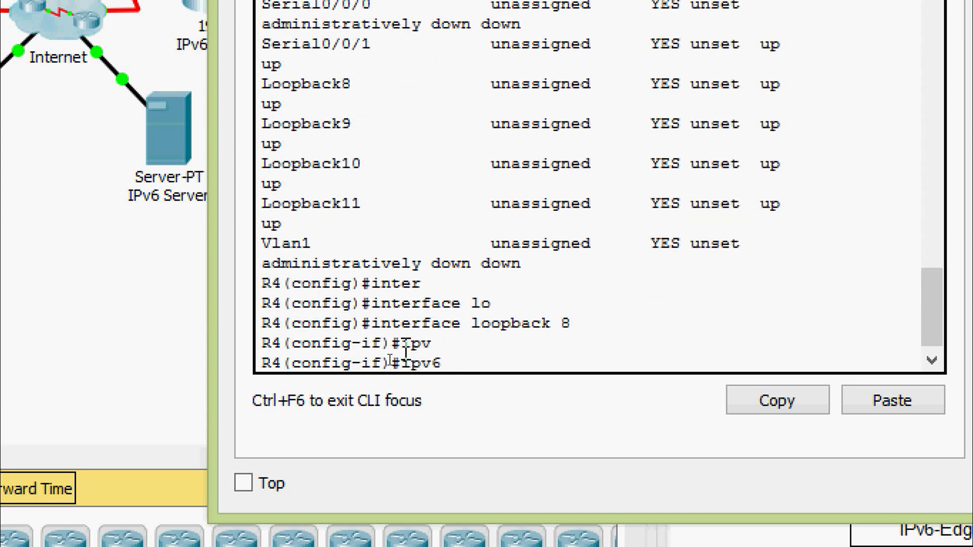
text(ei)
key(Tab)
text(1)
key(Return)
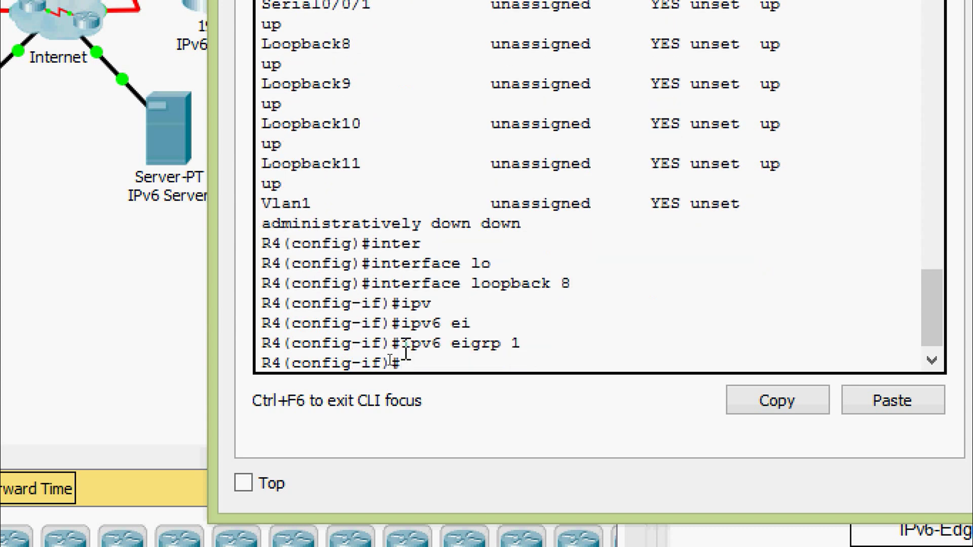
- Enable EIGRP for IPv6 autonomous system 1 on R4's loopback 9 interface
key(Up)
key(Up)
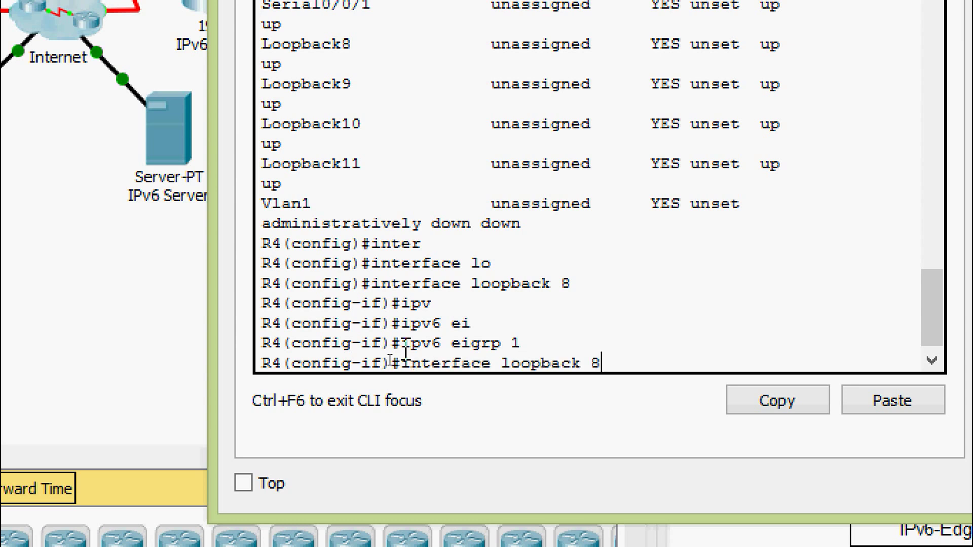
key(BackSpace)
text(9)
key(Return)
key(Up)
key(Up)
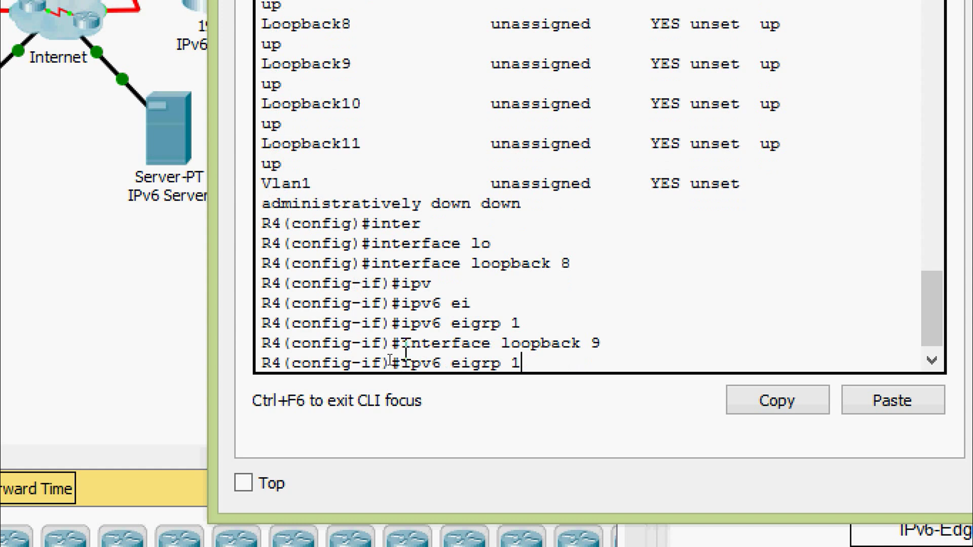
key(Return)
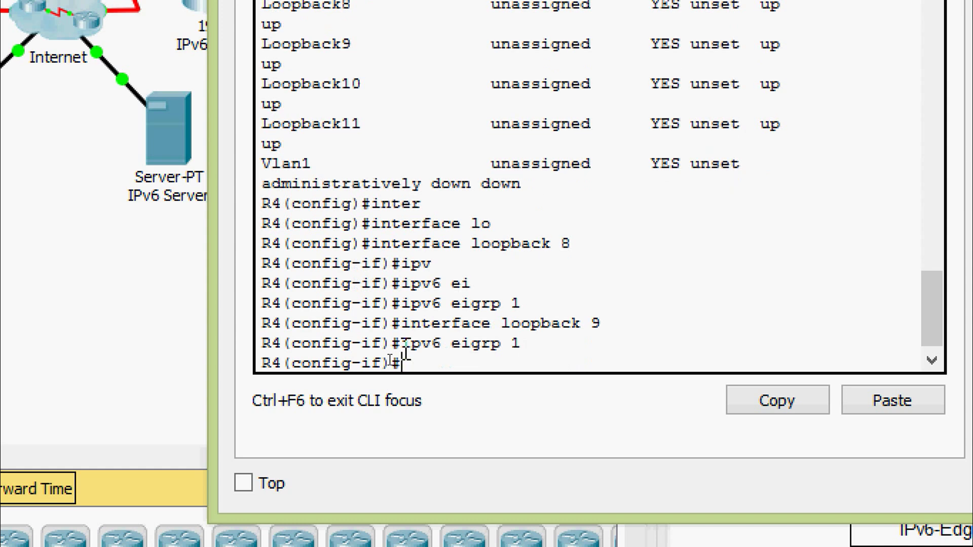
- Enable EIGRP for IPv6 autonomous system 1 on R4's loopback 10 interface
key(Up)
key(Up)
key(BackSpace)
text(10)
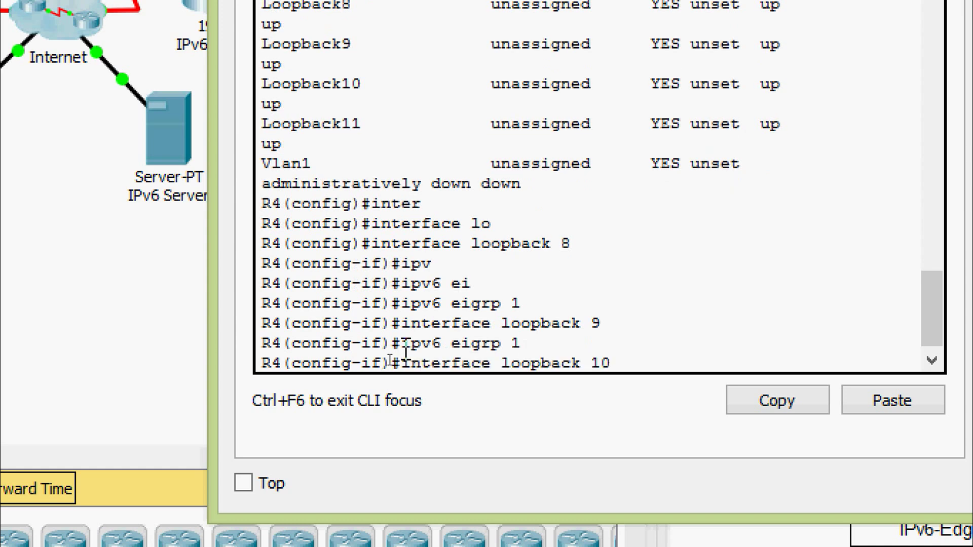
key(Return)
key(Up)
key(Up)
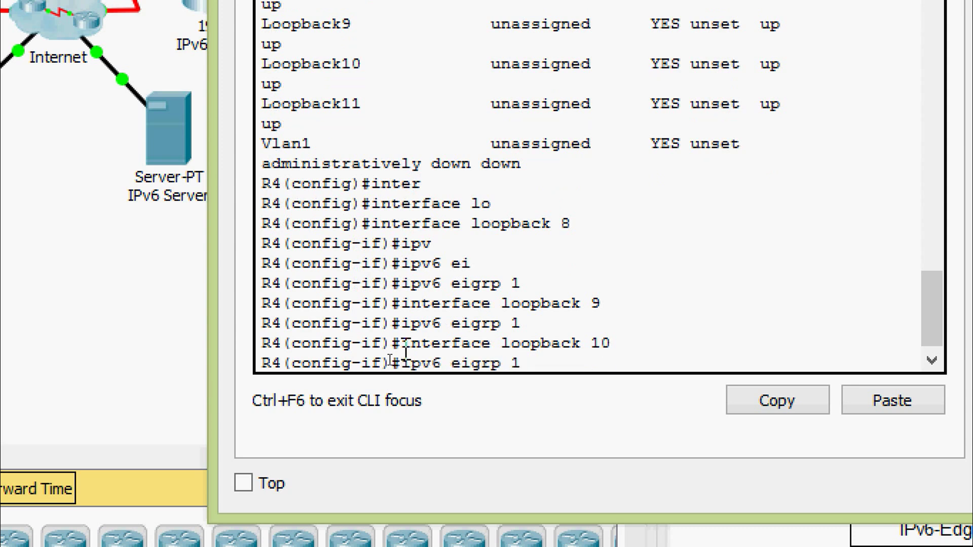
key(Return)
- Enable EIGRP for IPv6 autonomous system 1 on R4's loopback 11 interface
key(Up)
key(Up)
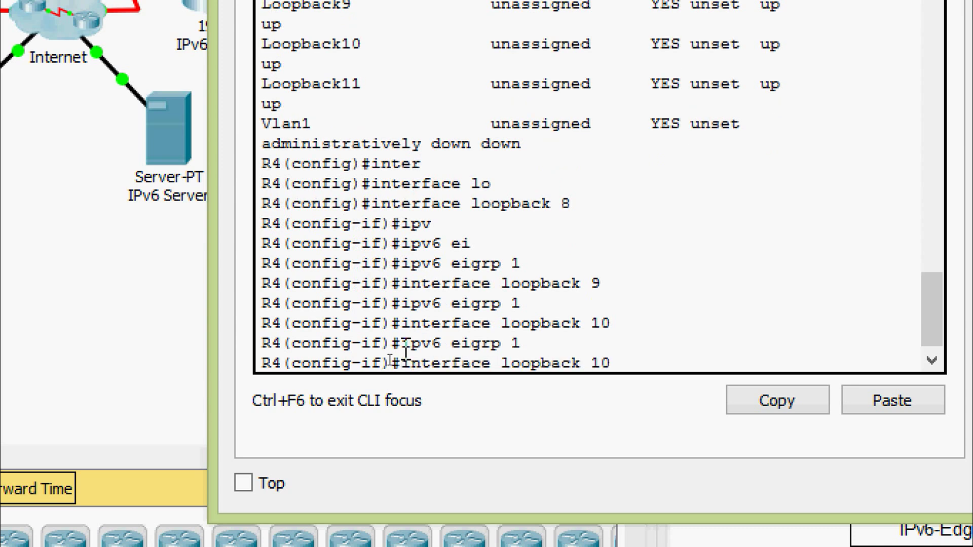
key(BackSpace)
text(1)
key(Return)
key(Up)
key(Up)
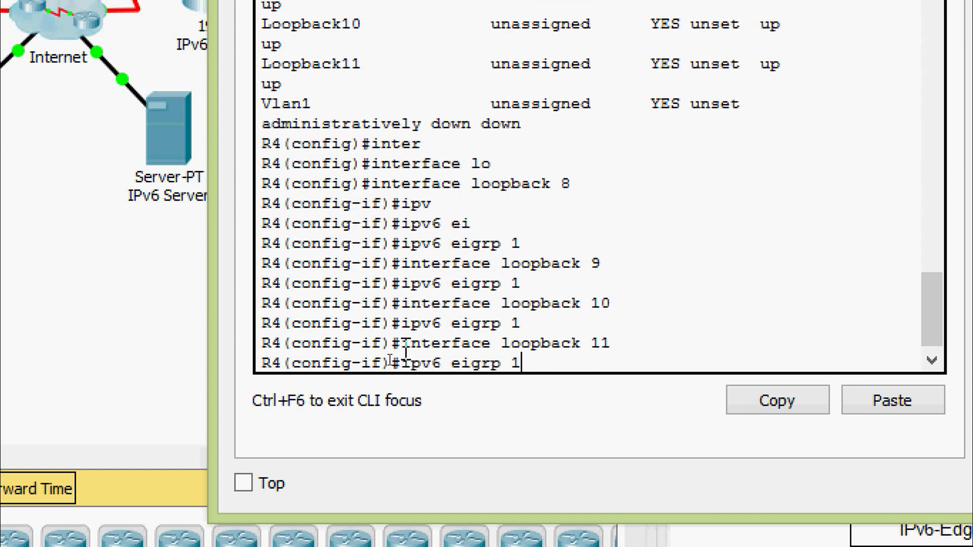
key(Return)
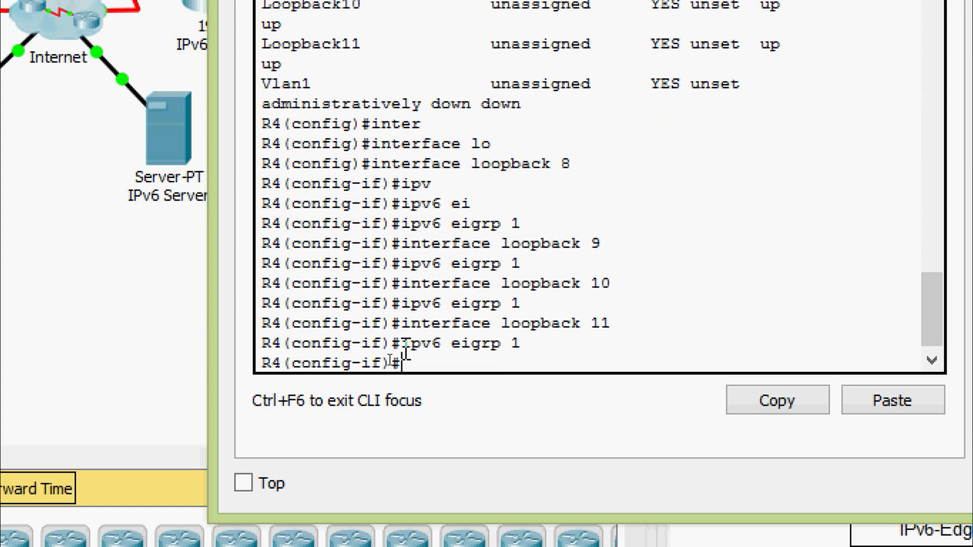
- Enable EIGRP for IPv6 autonomous system 1 on R4's serial 0/0/1 interface
text(int se 0/0/1)
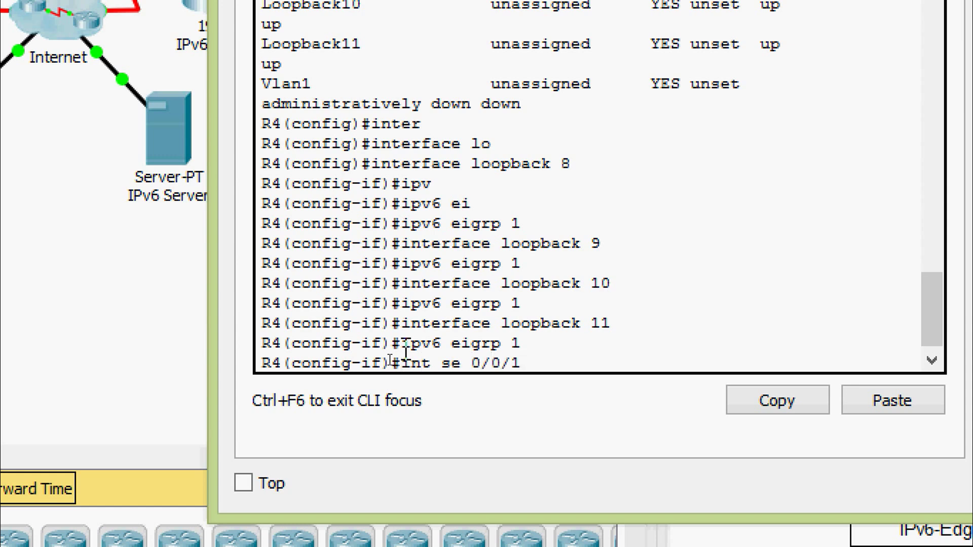
key(Return)
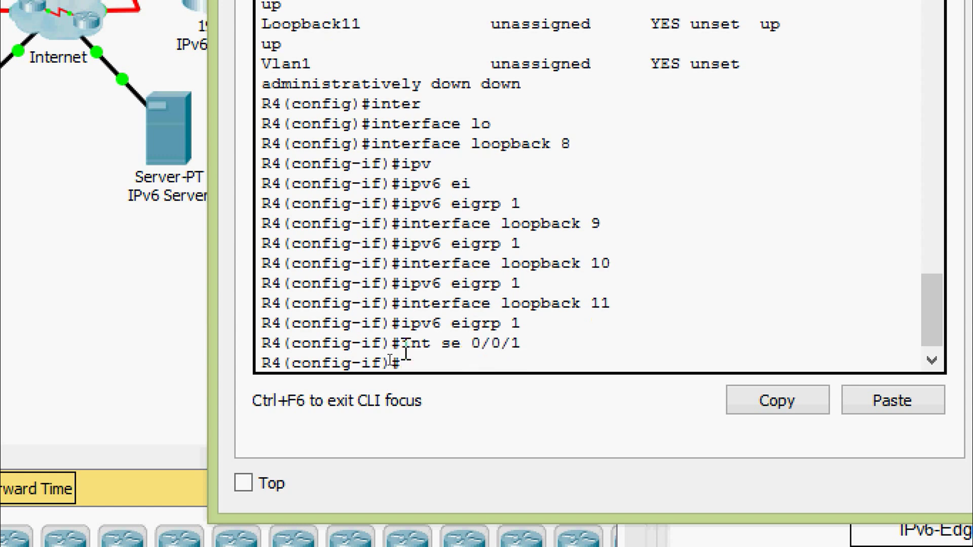
text(ipv)
key(Tab)
text(ei)
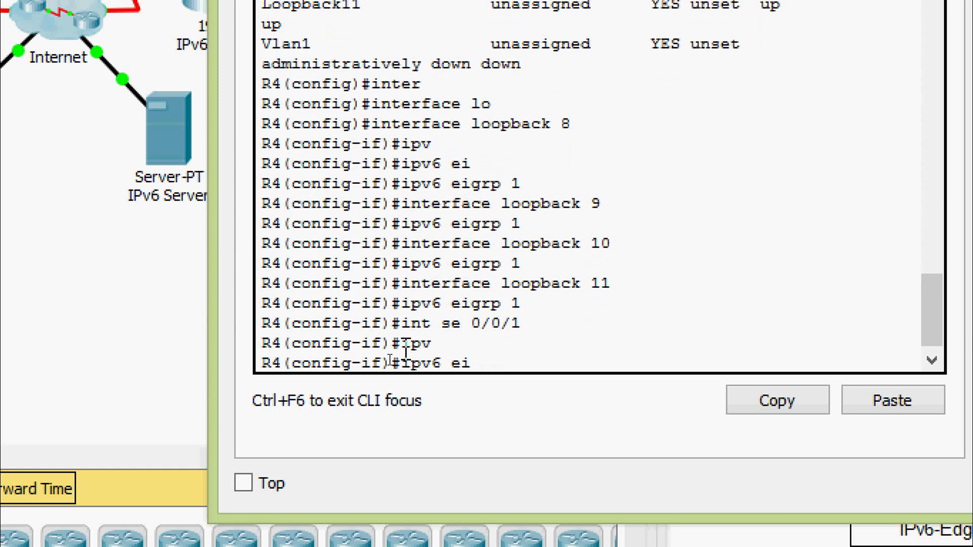
key(Tab)
text(1)
key(Return)
key(Return)
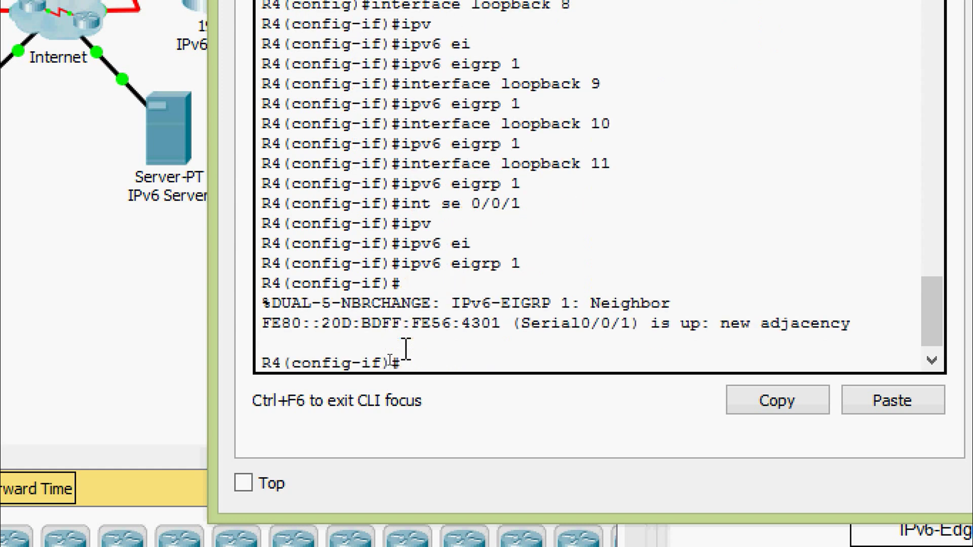
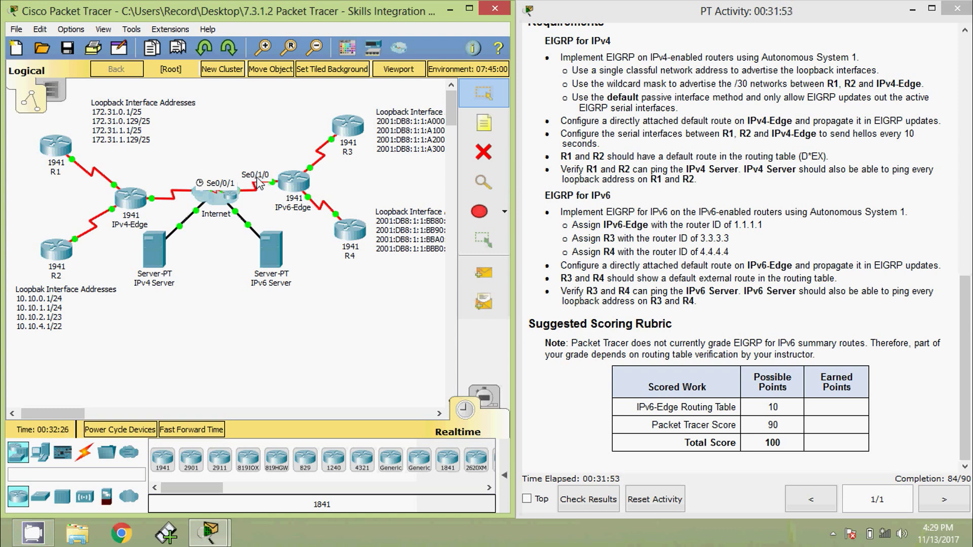
- Open IPv6-Edge's command line and leave interface configuration for global configuration mode
click(299, 192)
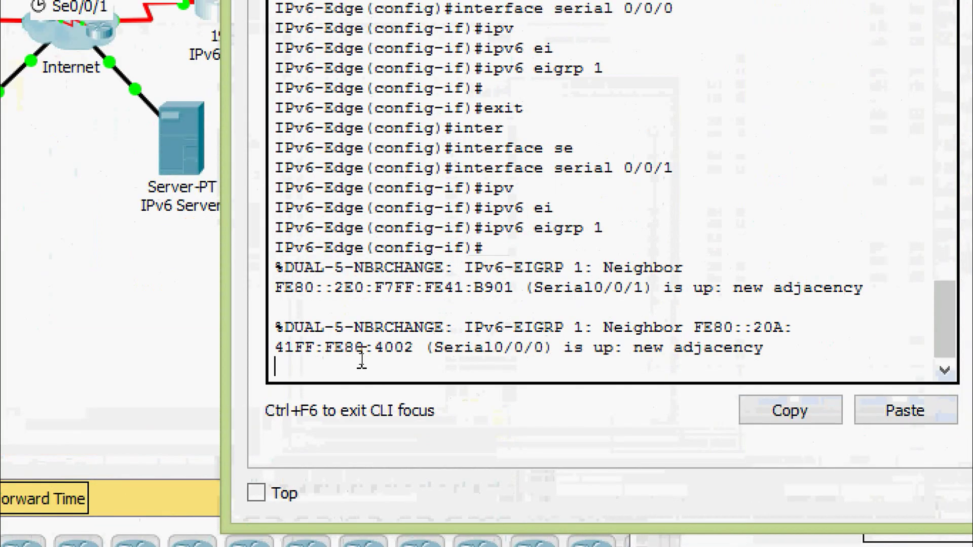
key(Return)
key(Return)
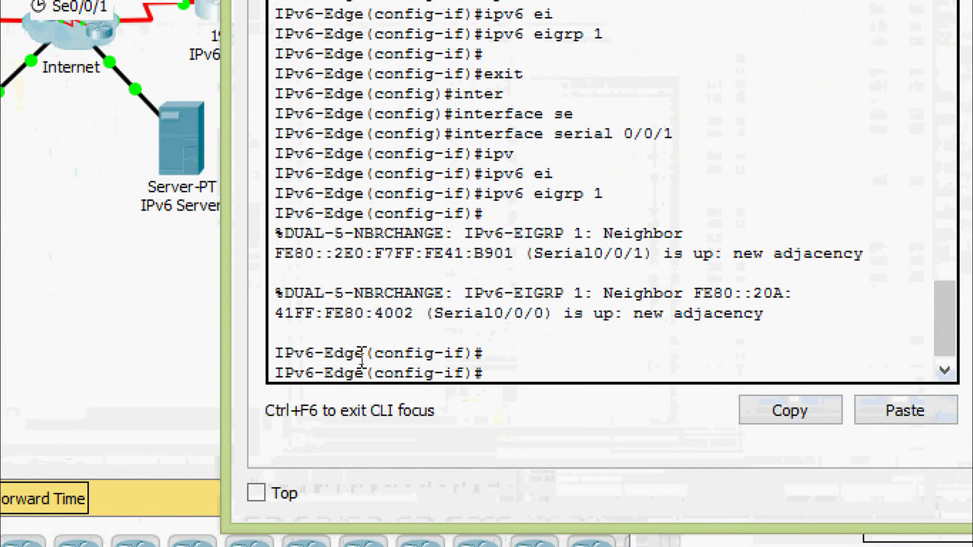
text(exit\)
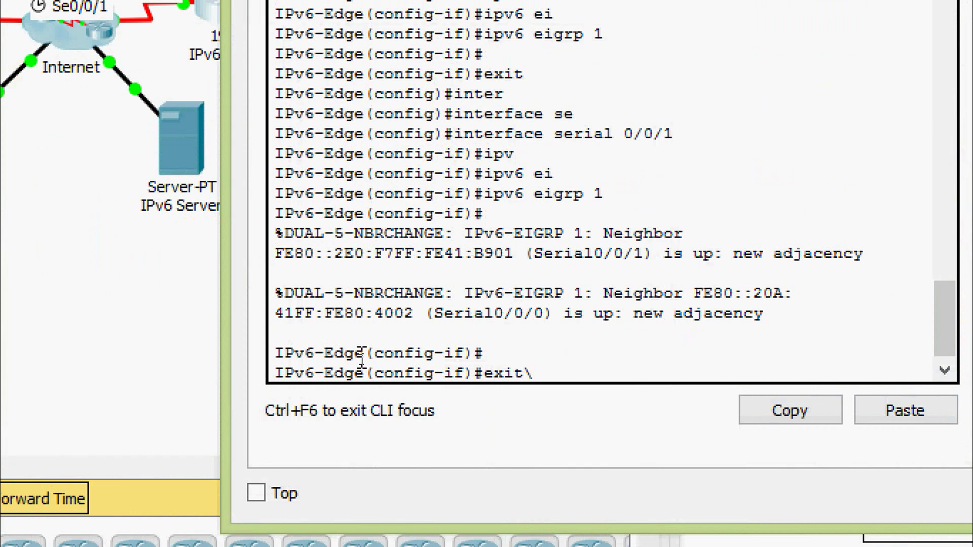
key(Return)
key(Return)
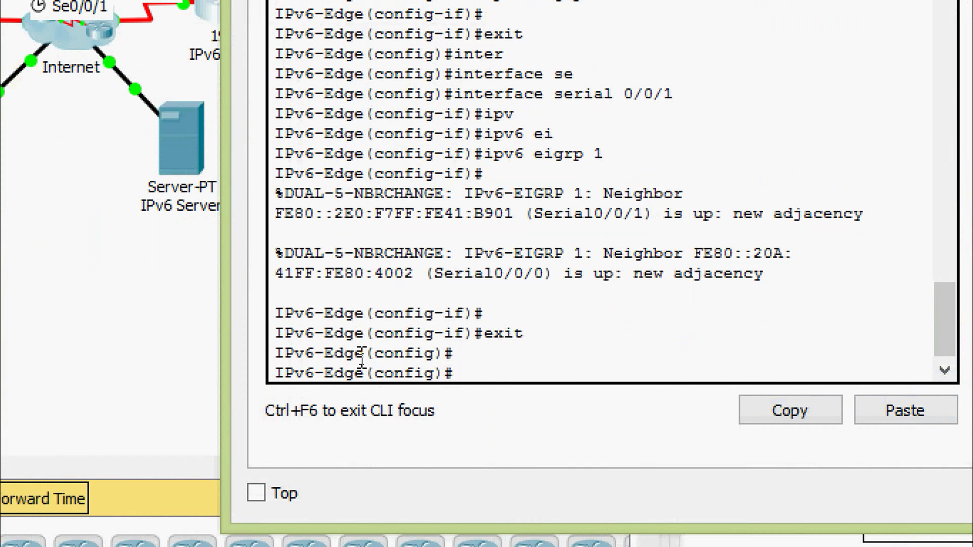
- Configure a directly attached IPv6 default route on IPv6-Edge with ipv6 route ::/0 serial 0/1/0
text(ipv)
key(Tab)
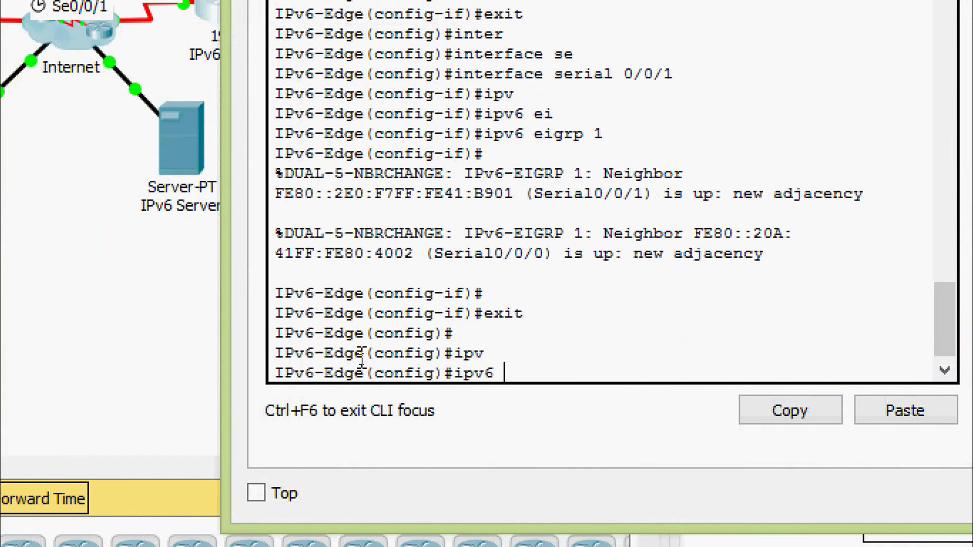
text(route ::/)
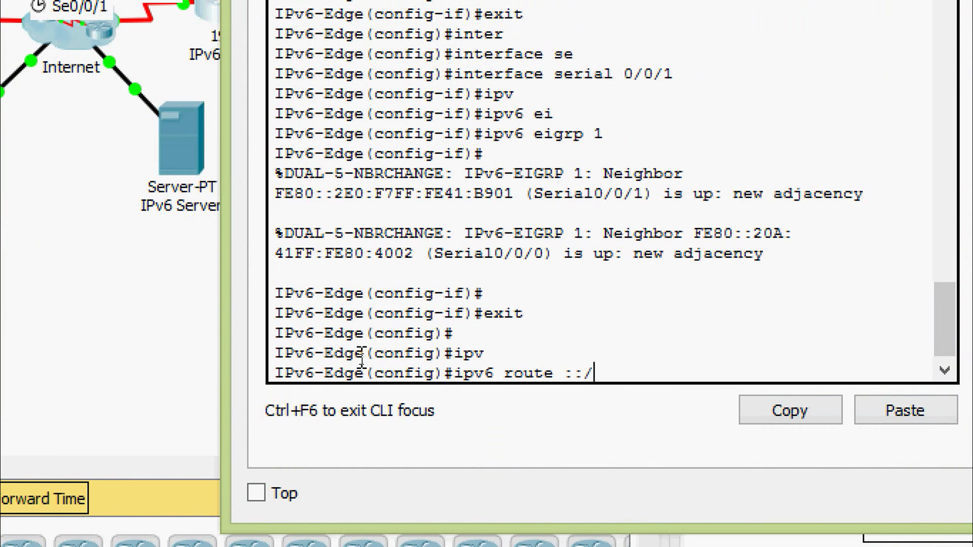
text(0 se)
key(Tab)
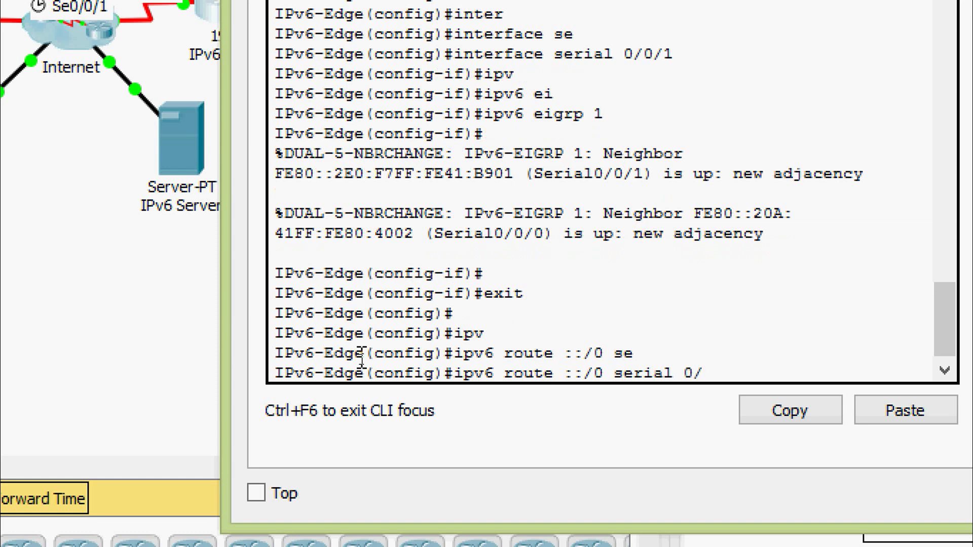
key(Return)
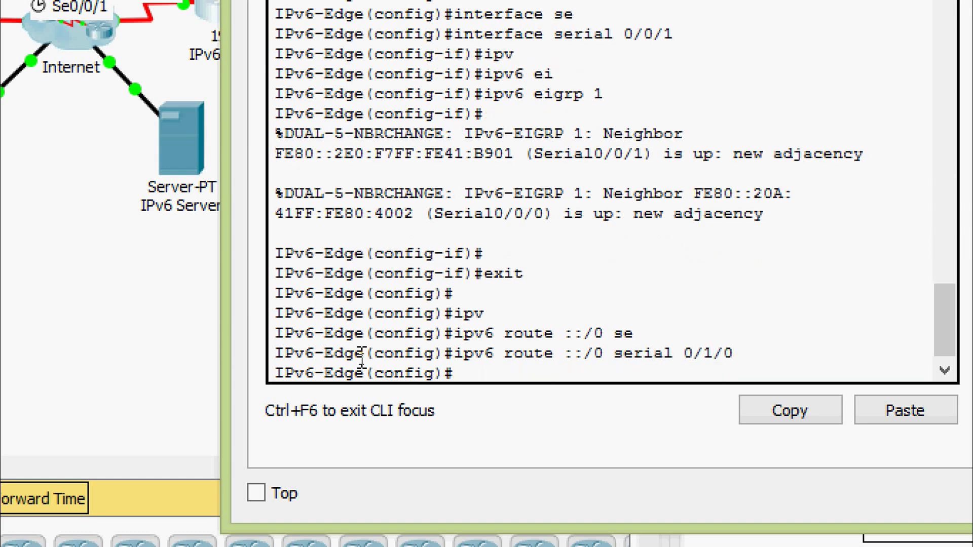
- Enter IPv6 EIGRP router configuration for autonomous system 1 on IPv6-Edge with ipv6 router eigrp 1
text(ipv)
key(Tab)
text(rou)
key(Tab)
text(ter)
key(Tab)
text(ei)
key(Tab)
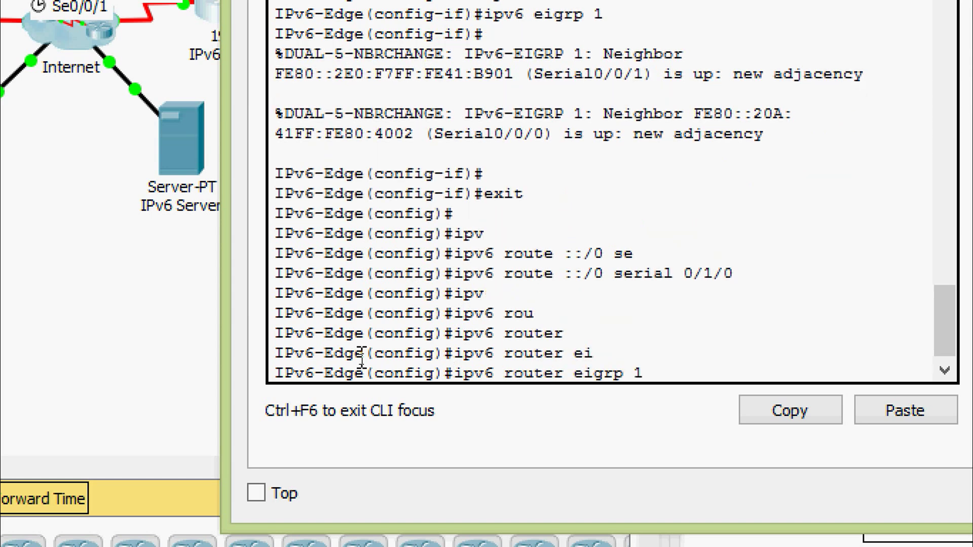
text(1)
key(Return)
key(Return)
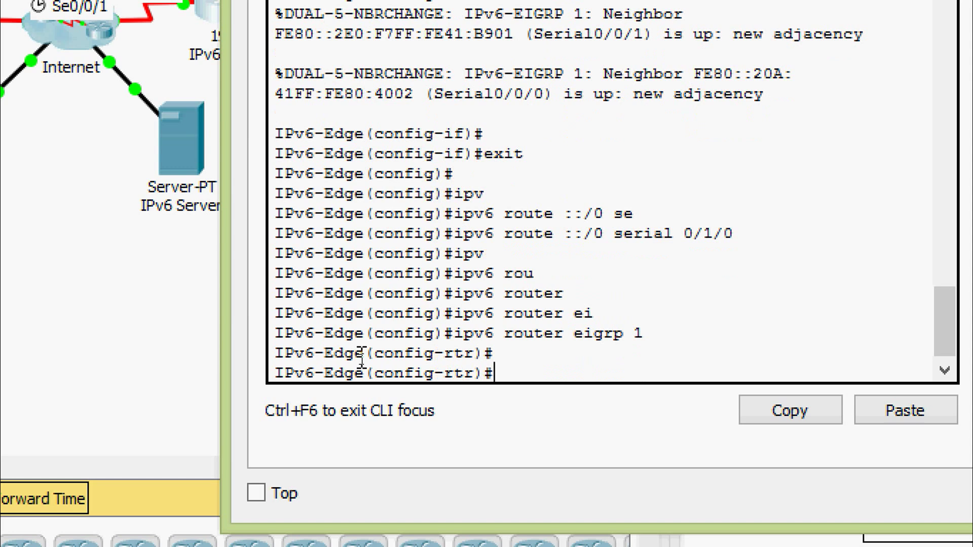
- Redistribute static routes into EIGRP for IPv6 on IPv6-Edge to propagate the default route
text(re)
key(Tab)
text(st)
key(Tab)
key(Return)
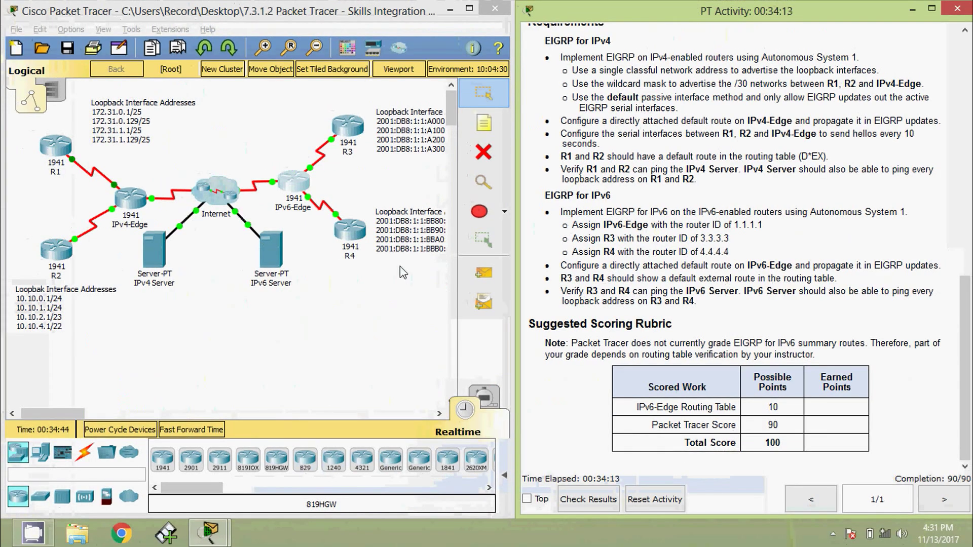
- Open R3's command line and leave interface configuration for privileged EXEC mode
click(349, 128)
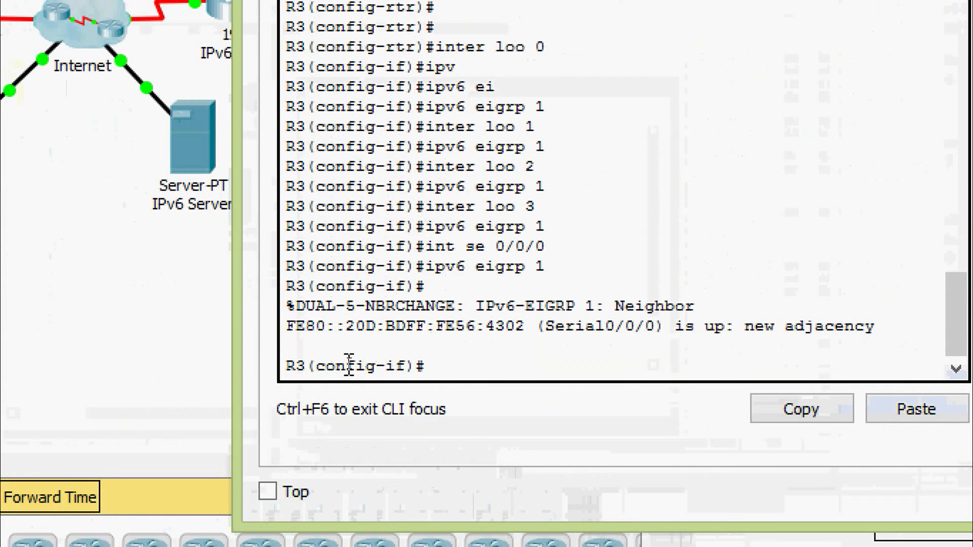
key(ctrl+z)
key(Return)
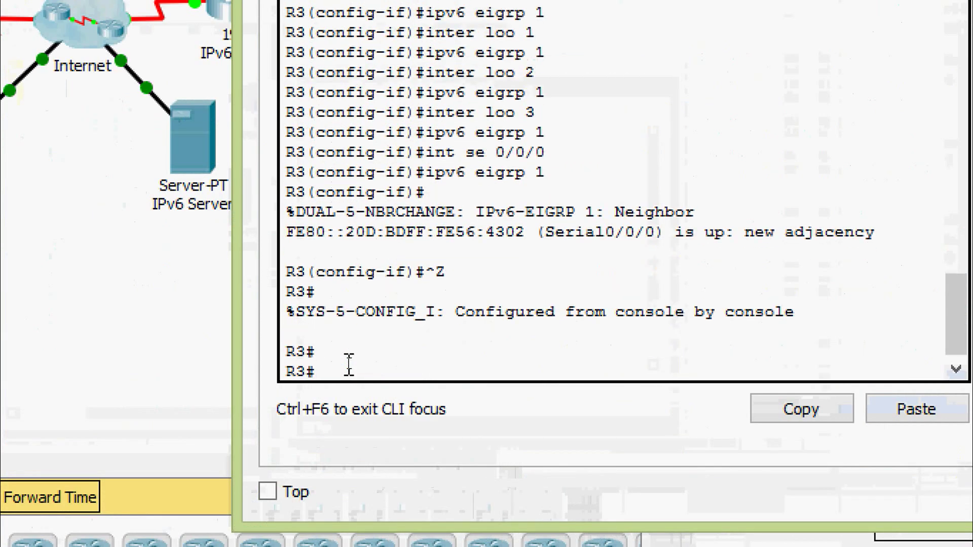
- Display R3's IPv6 routing table with show ipv6 route and highlight the external EIGRP default route entry
text(sh)
key(Tab)
text(ipv)
key(Tab)
text(rou)
key(Tab)
key(Return)
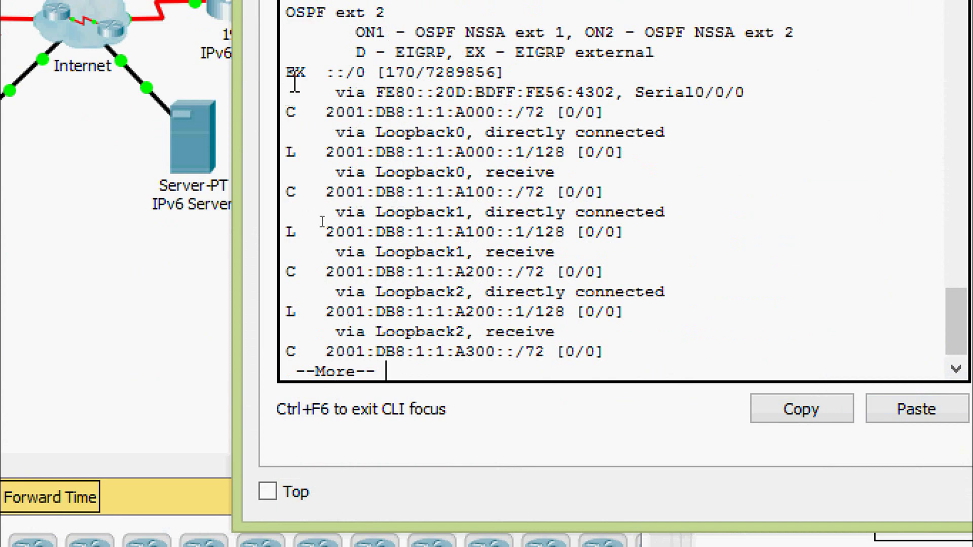
click(286, 72)
drag(290, 81, 786, 94)
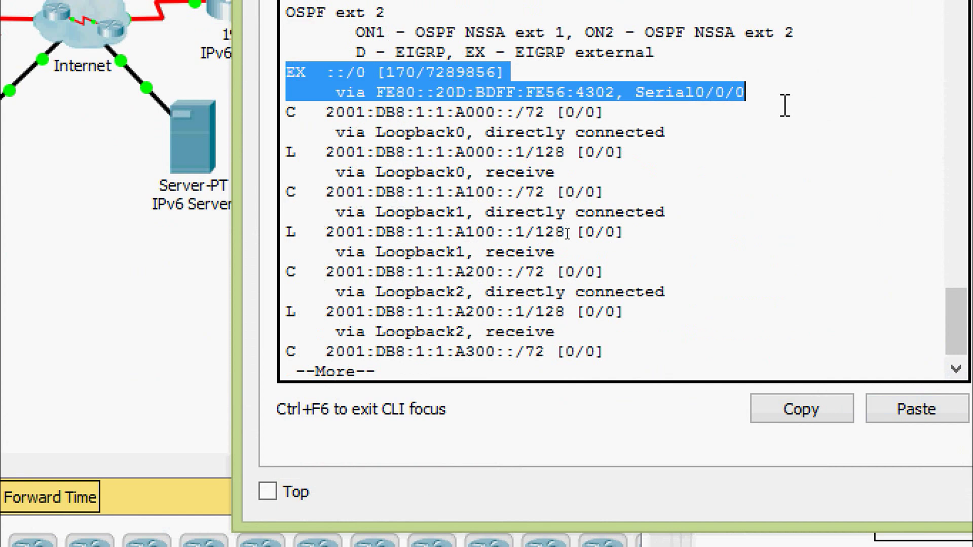
- Page through the rest of R3's IPv6 routing table and close R3's window
key(Return)
key(Return)
key(Return)
key(Return)
key(Return)
key(Return)
key(Return)
key(Return)
key(Return)
key(Return)
key(Return)
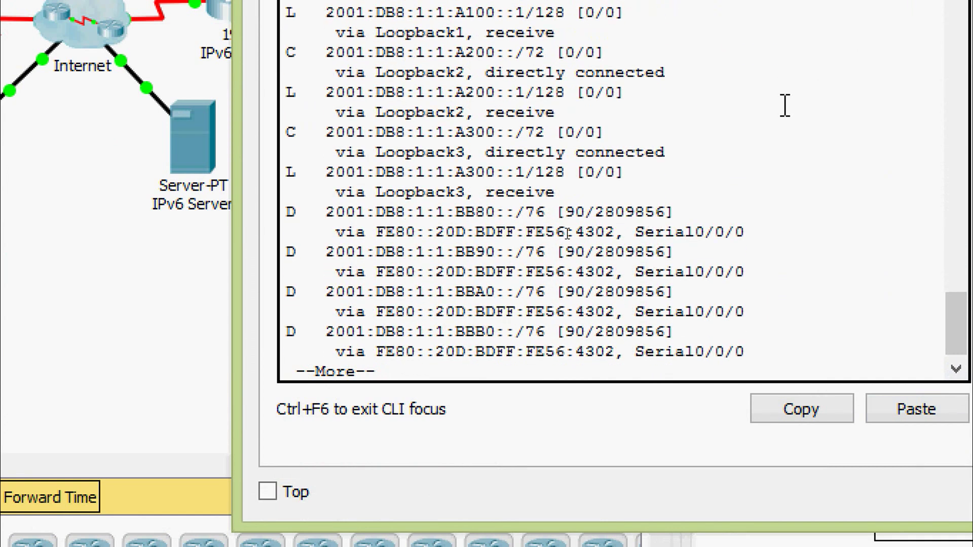
key(Return)
key(Return)
key(Return)
key(Return)
key(Return)
key(Return)
key(Return)
key(Return)
key(Return)
key(Return)
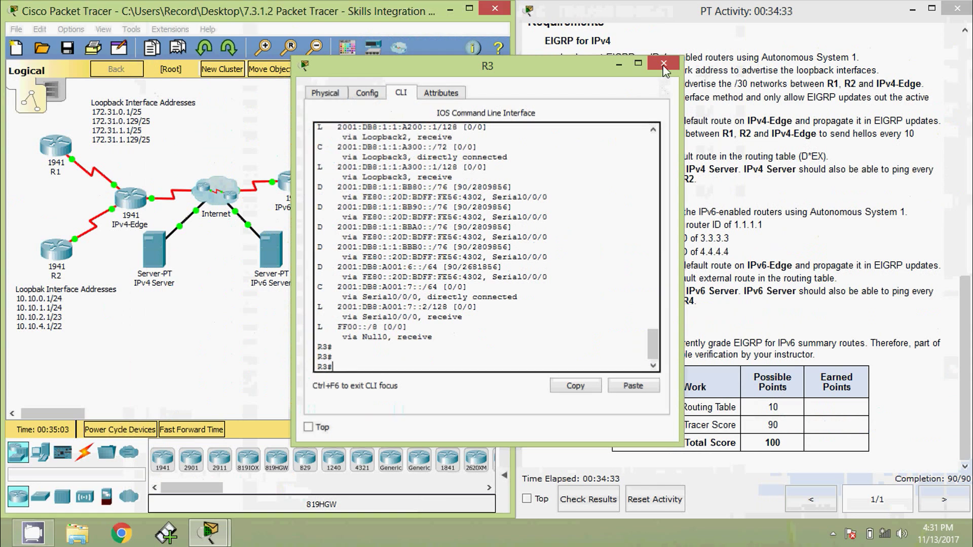
click(794, 9)
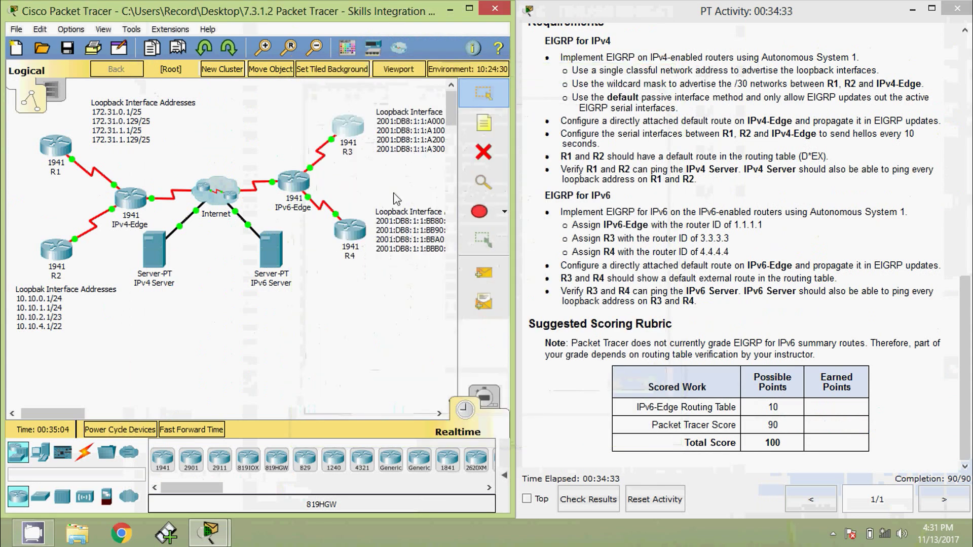
- On R4, return to privileged EXEC mode and display the IPv6 routing table, highlighting its external default route entry
click(349, 229)
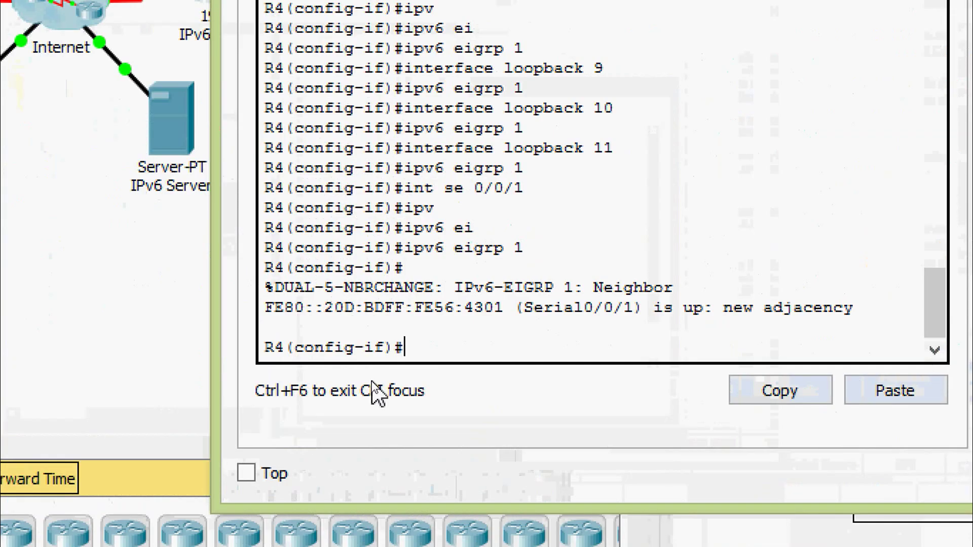
key(ctrl+z)
text(sh)
key(Tab)
text(ip)
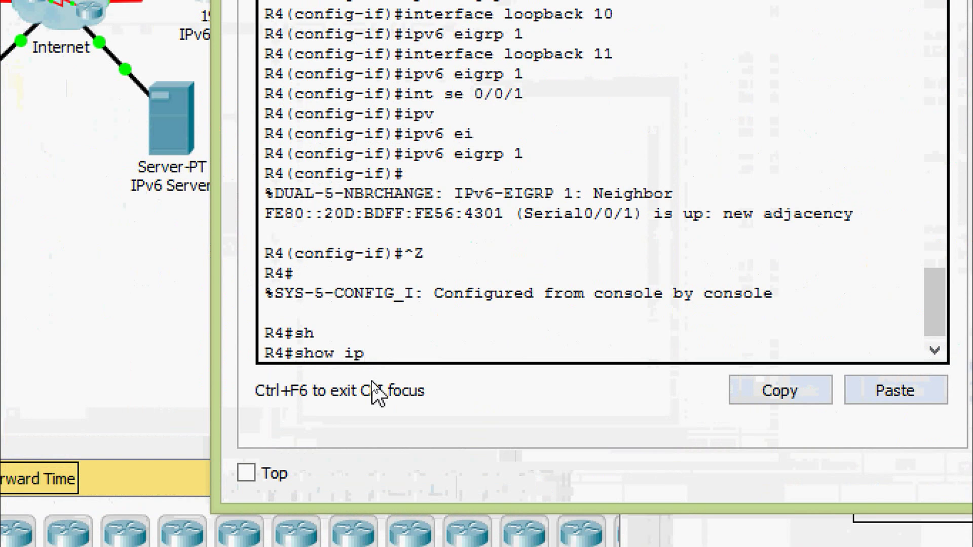
text(v)
key(Tab)
text(rou)
key(Tab)
key(Return)
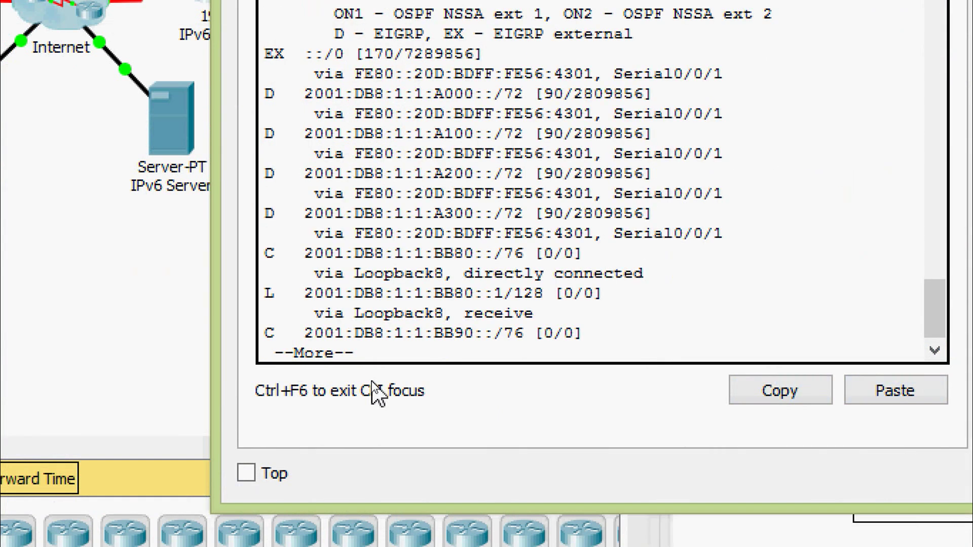
drag(266, 68, 755, 91)
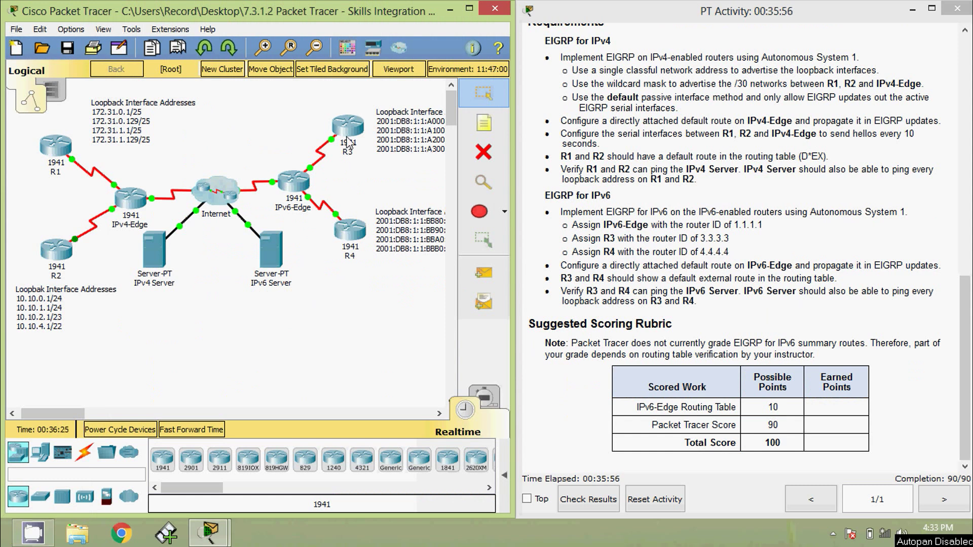
- Copy the IPv6 address 2001:DB8:CAFE:1000::A from IPv6 Server's IP configuration and close the server window
click(276, 264)
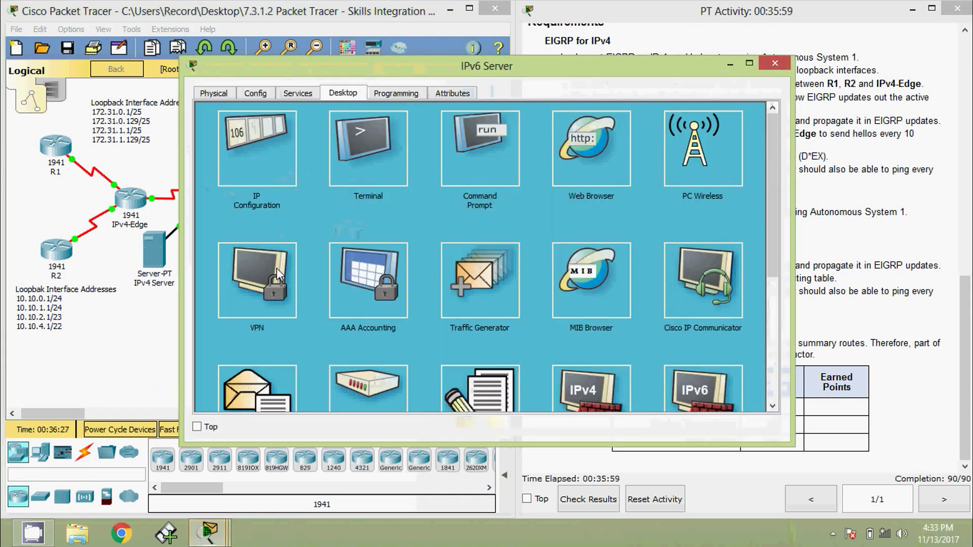
click(264, 172)
drag(505, 287, 389, 280)
key(ctrl+c)
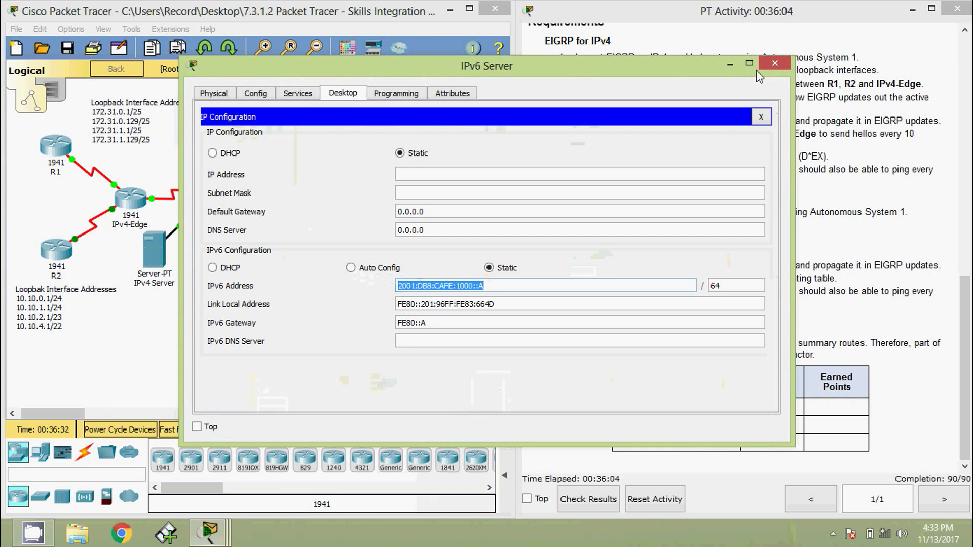
click(775, 63)
- Ping IPv6 Server at 2001:DB8:CAFE:1000::A from R3 and close R3's window
click(287, 180)
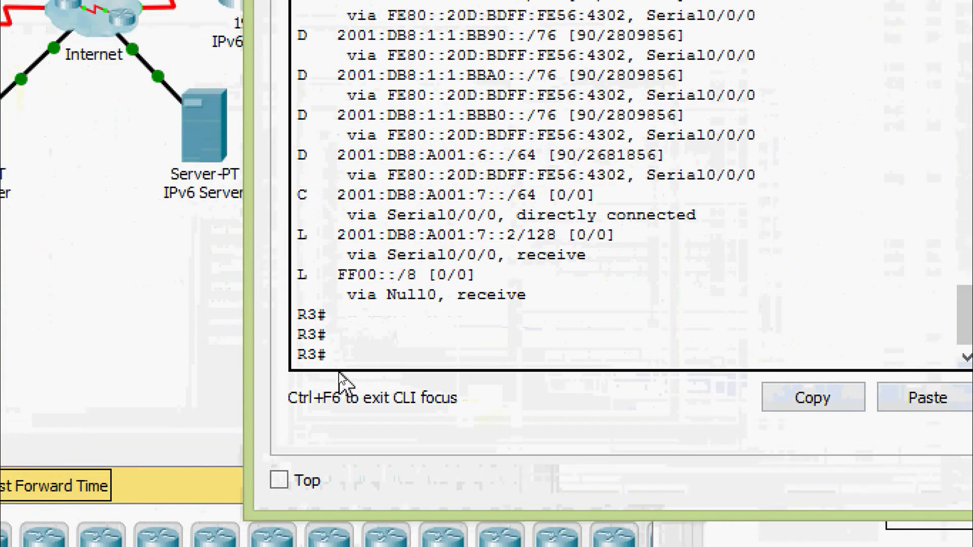
text(ping)
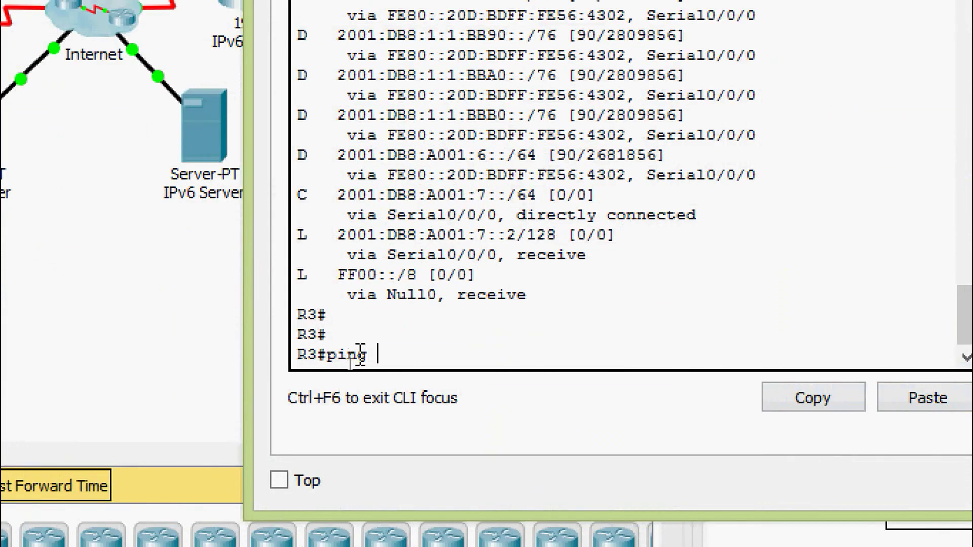
right_click(397, 358)
click(434, 403)
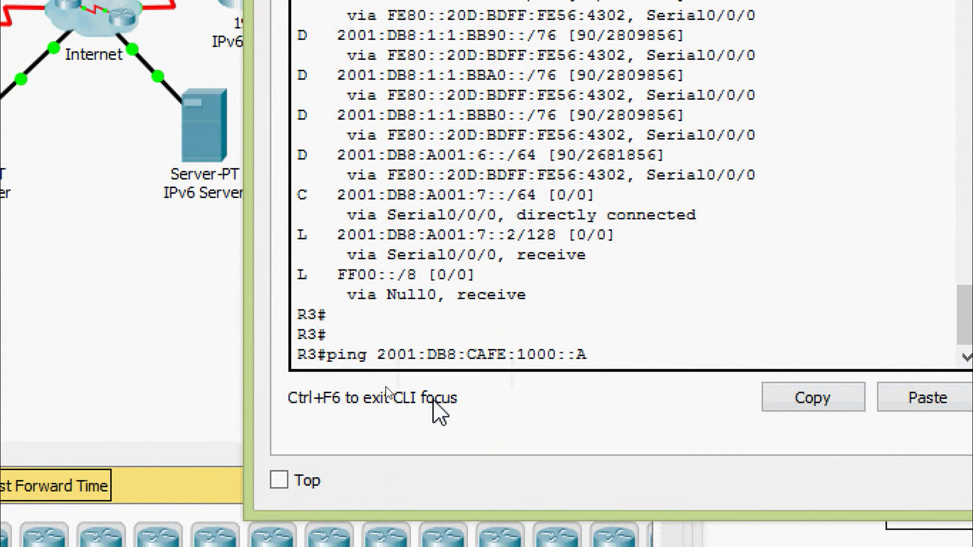
key(Return)
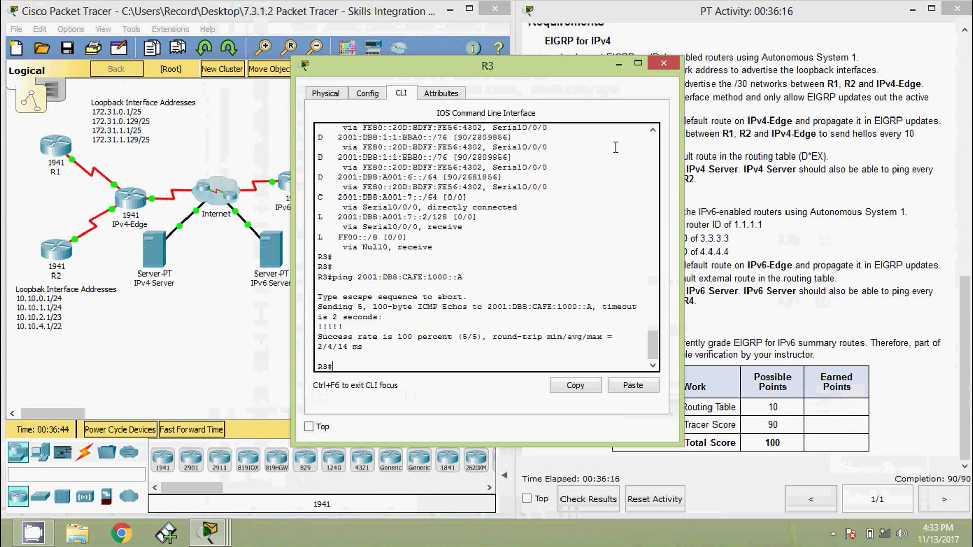
click(661, 60)
- Quit the paused routing table output on R4 and ping IPv6 Server at 2001:DB8:CAFE:1000::A
click(358, 230)
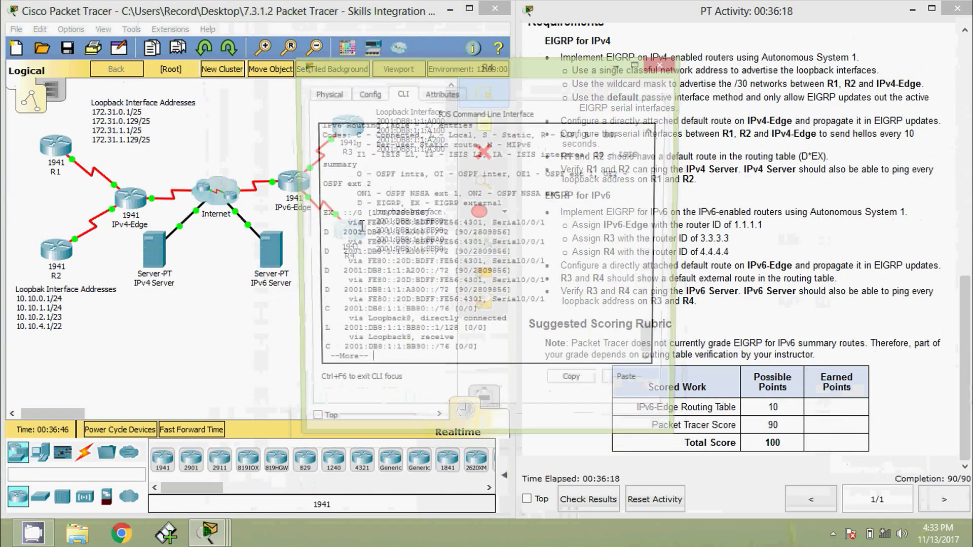
key(q)
key(Return)
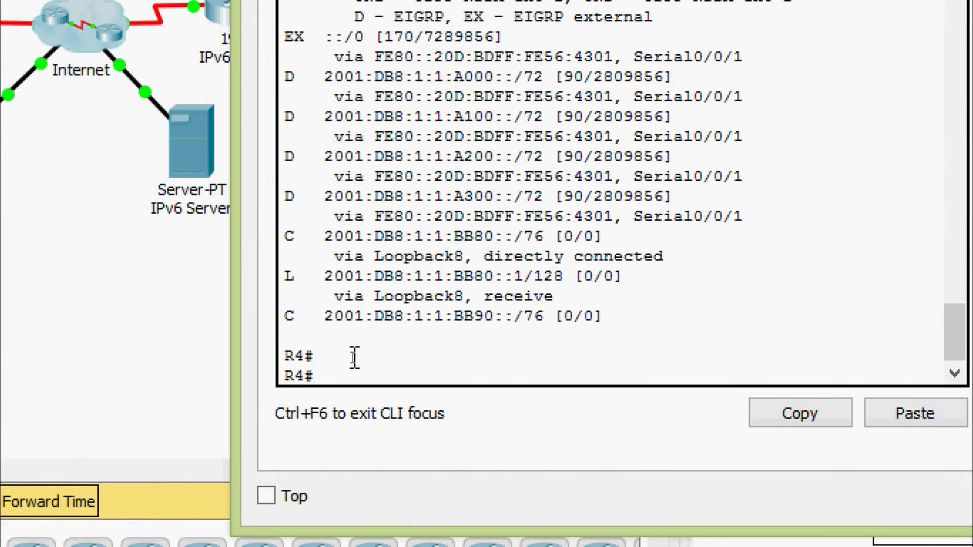
text(ping)
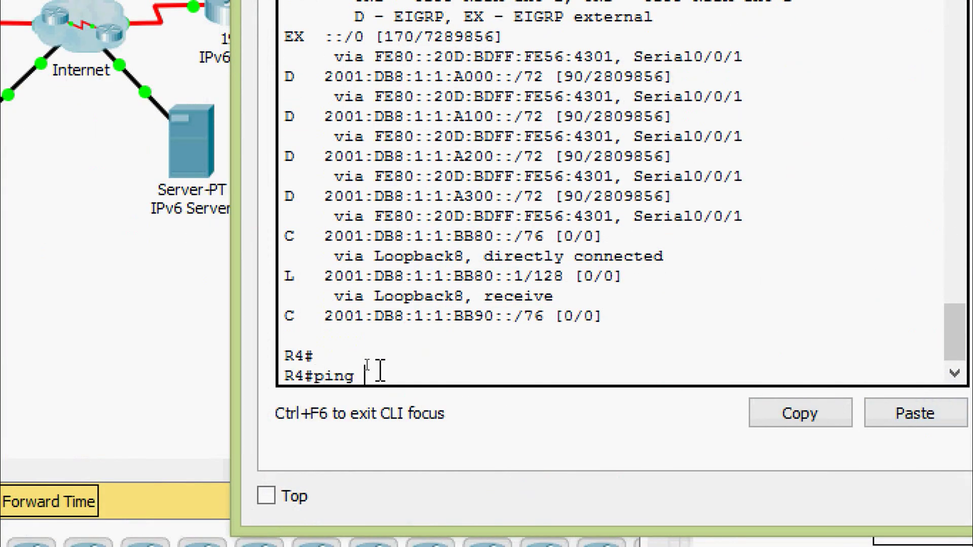
right_click(393, 388)
click(432, 424)
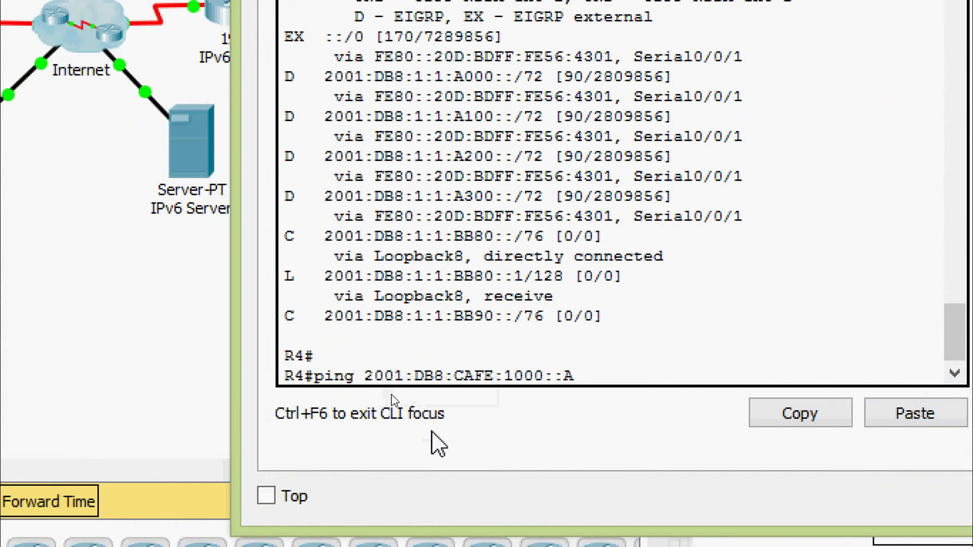
key(Return)
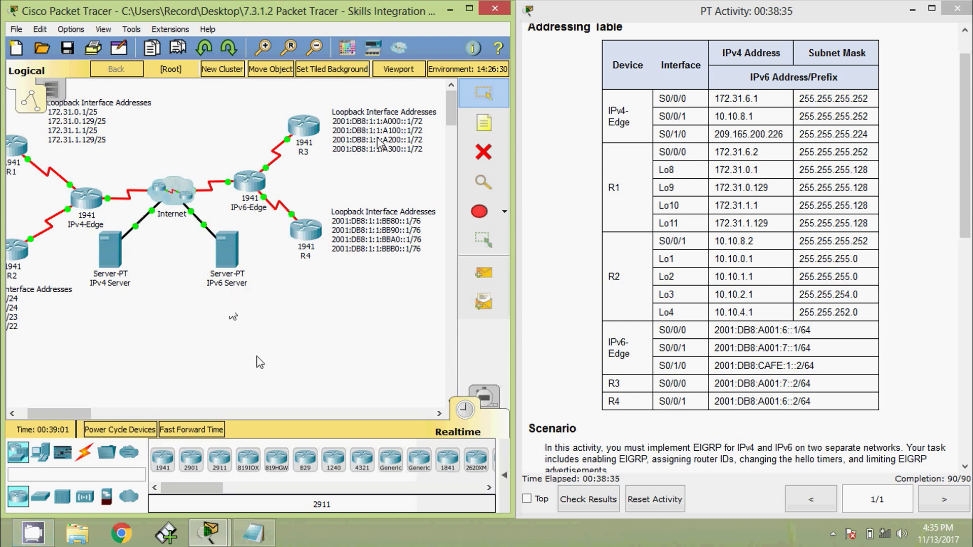
- Ping R3's loopback address 2001:DB8:1:1:A000::1 from IPv6 Server's command prompt
mouse_move(318, 233)
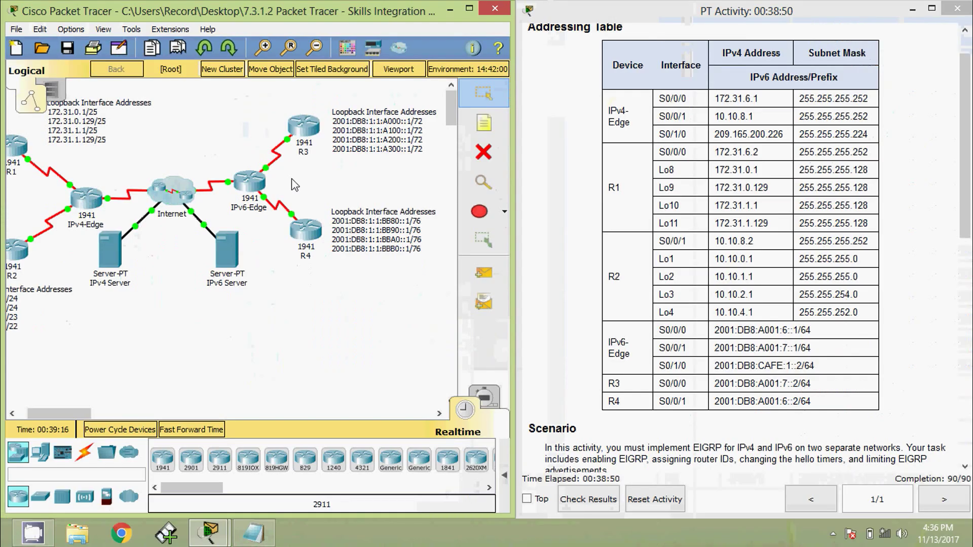
click(234, 253)
click(502, 152)
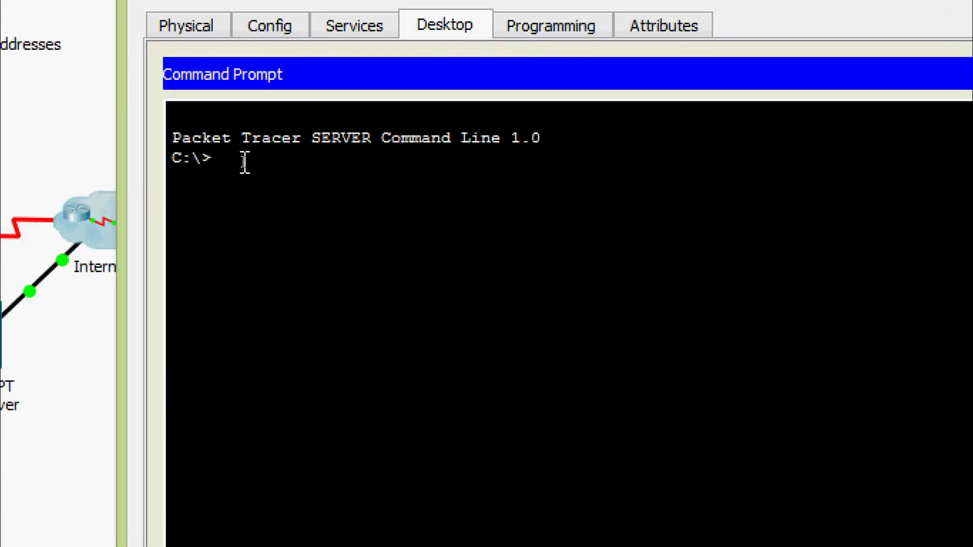
text(PING)
right_click(258, 169)
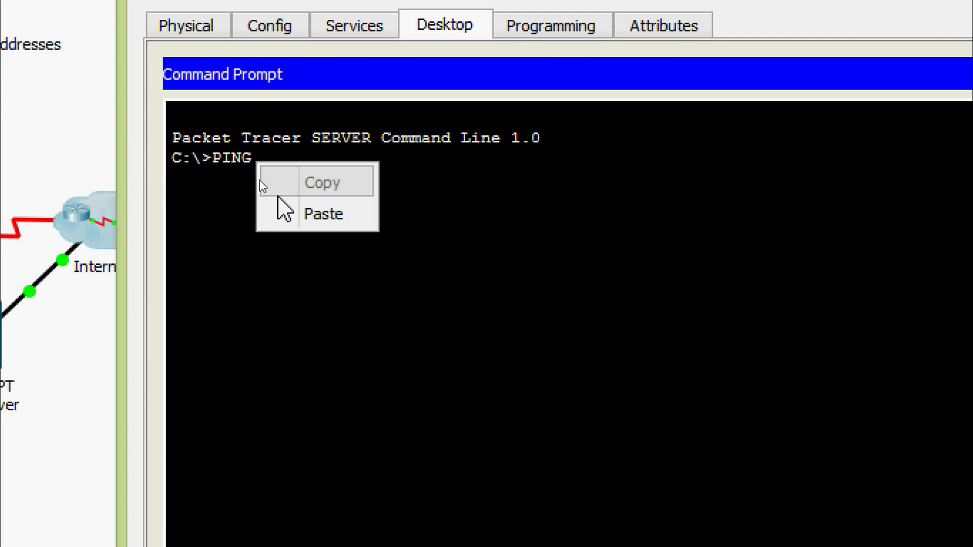
click(280, 207)
key(Return)
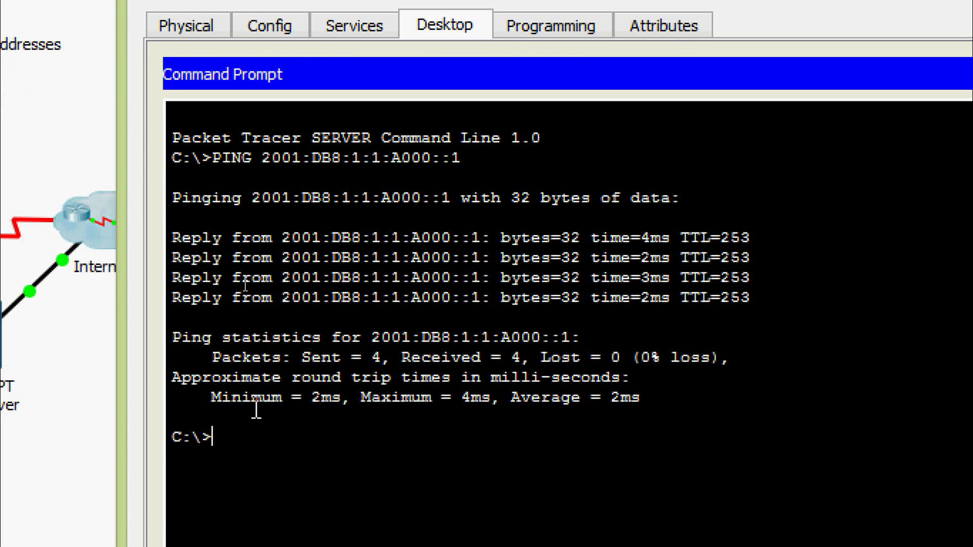
- Recall the previous ping on IPv6 Server and rerun it with the loopback part of the address changed to start with BB
key(Up)
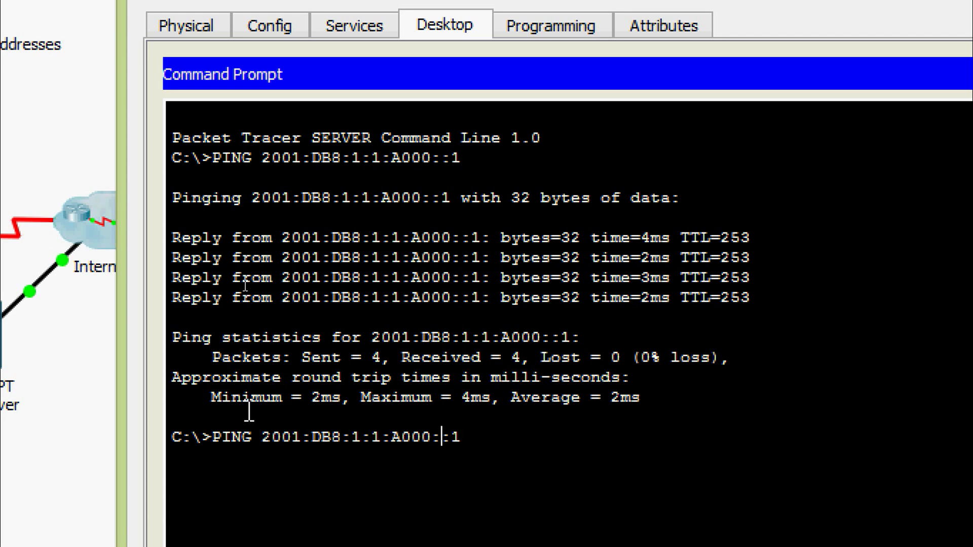
key(BackSpace)
key(BackSpace)
key(BackSpace)
key(BackSpace)
text(BB)
key(Return)
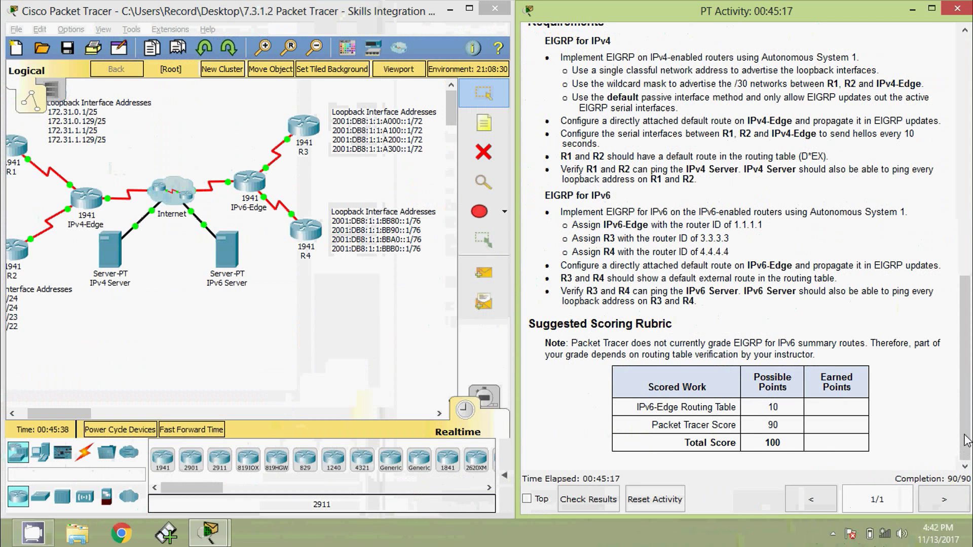
scroll(955, 431, up, 15)
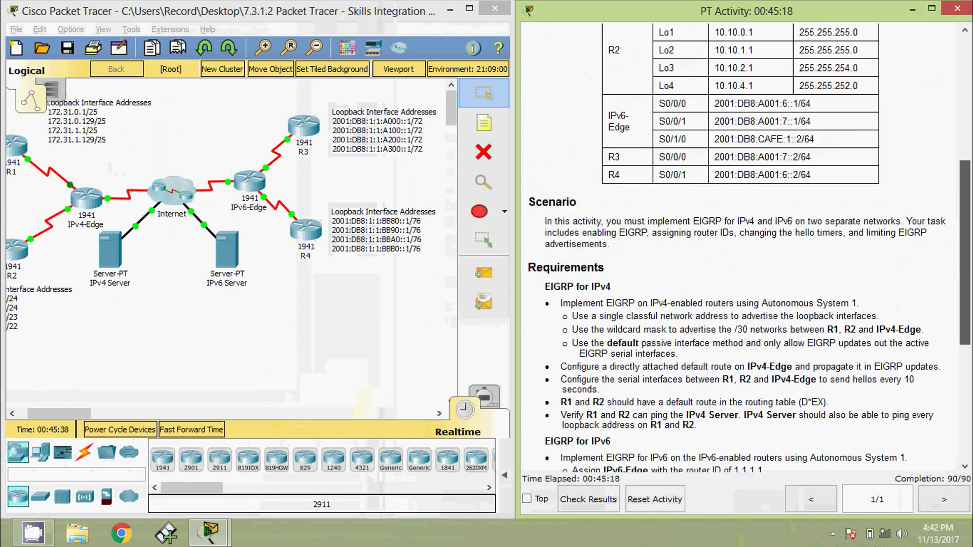